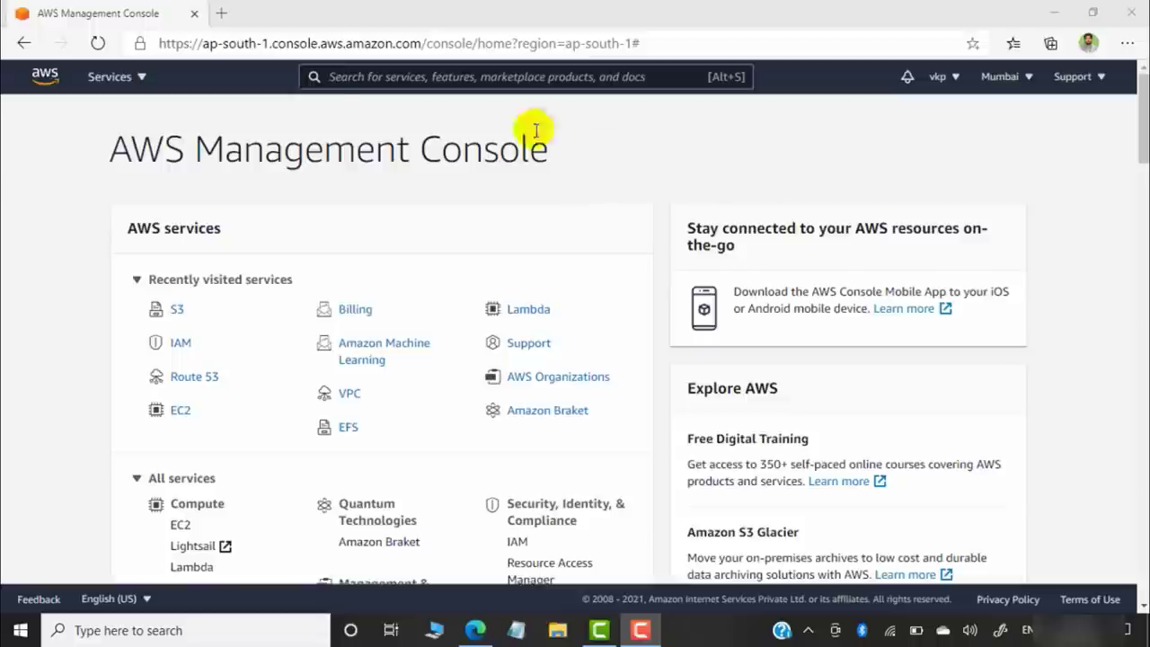
# Open the S3 service and start creating a new bucket.
pyautogui.click(141, 79)
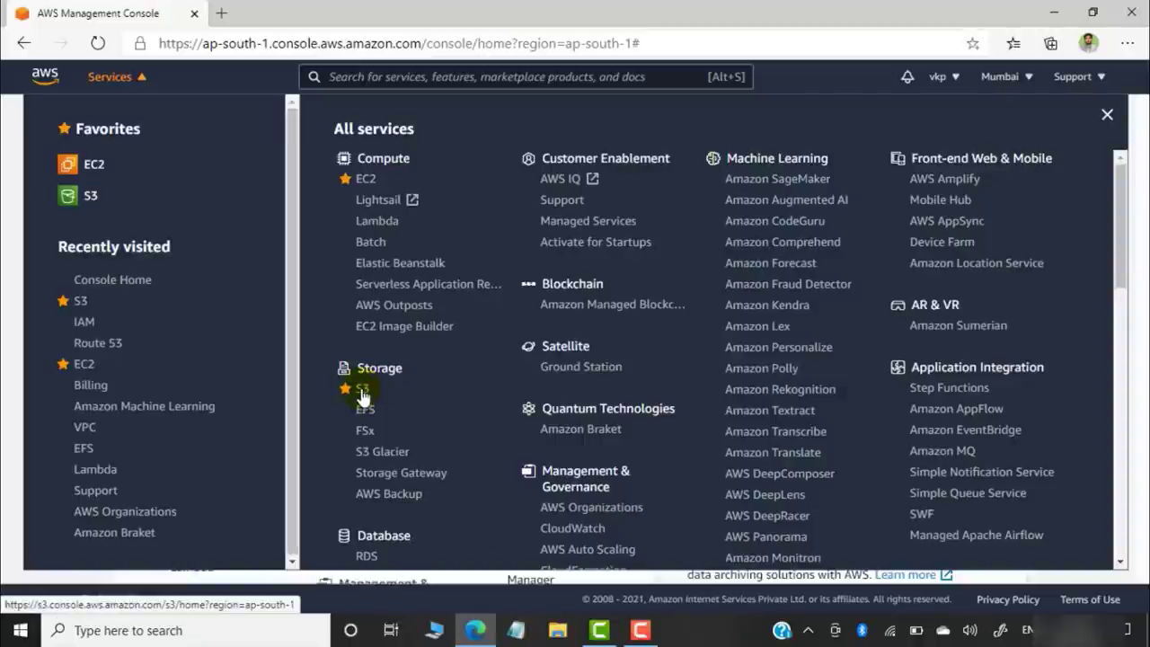
pyautogui.click(362, 396)
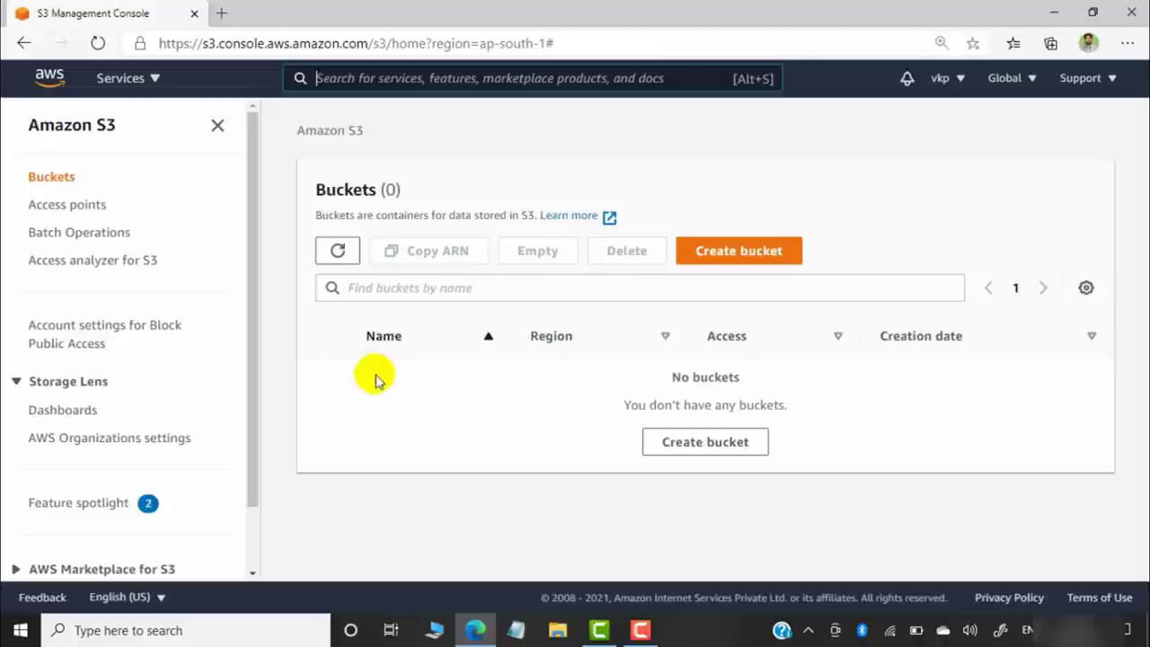
pyautogui.rightClick(733, 258)
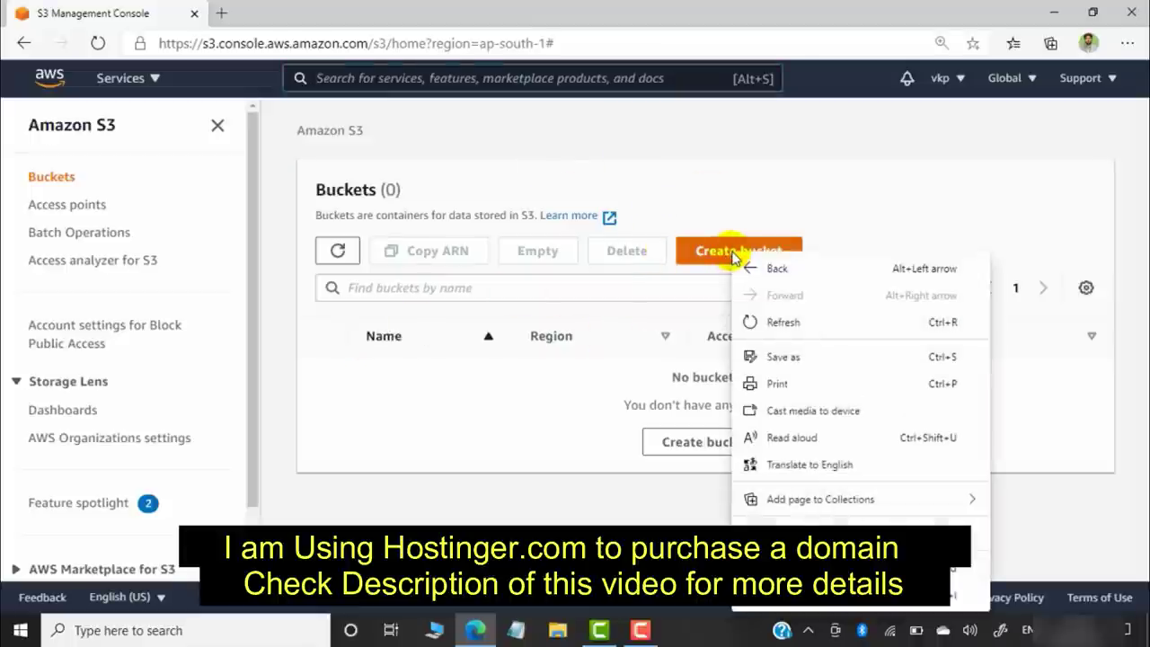
pyautogui.click(755, 209)
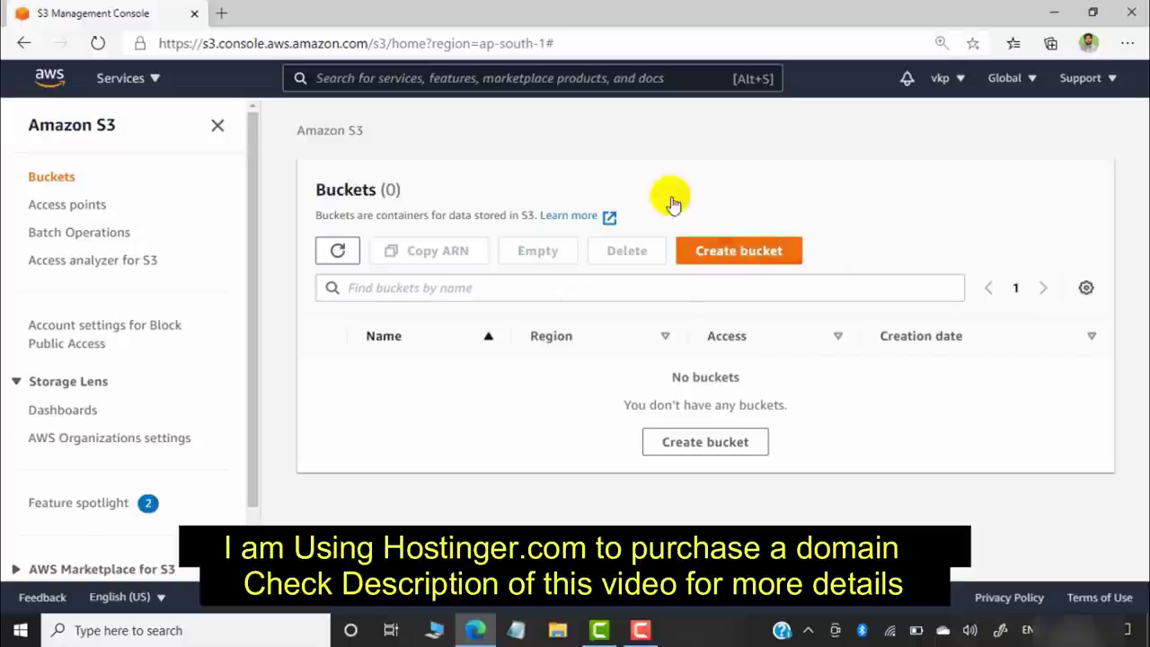
pyautogui.click(758, 256)
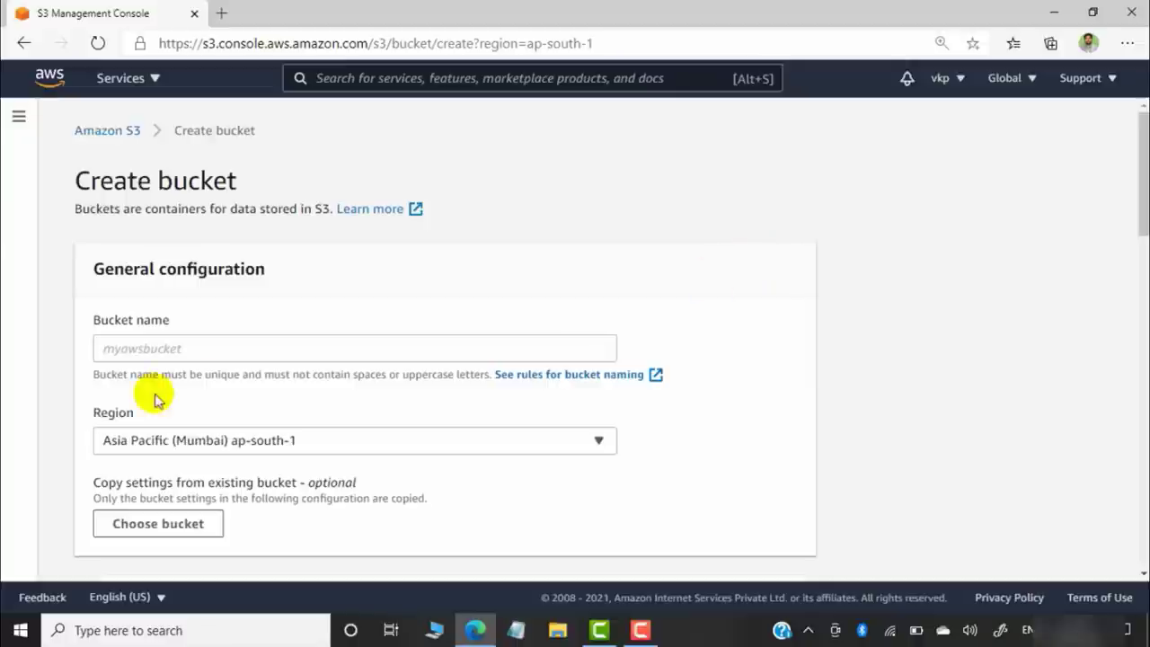
# Name the bucket technicalguftgu.in and keep the region Asia Pacific (Mumbai) ap-south-1.
pyautogui.click(195, 350)
pyautogui.write('techn')
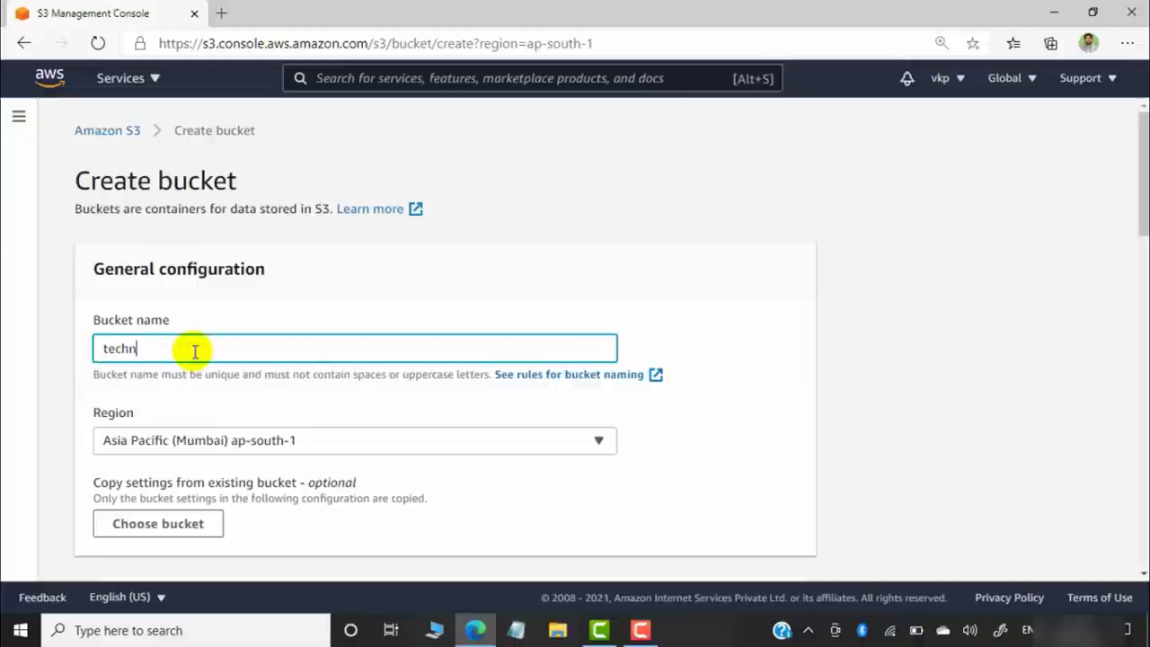
pyautogui.write('icalguftgu')
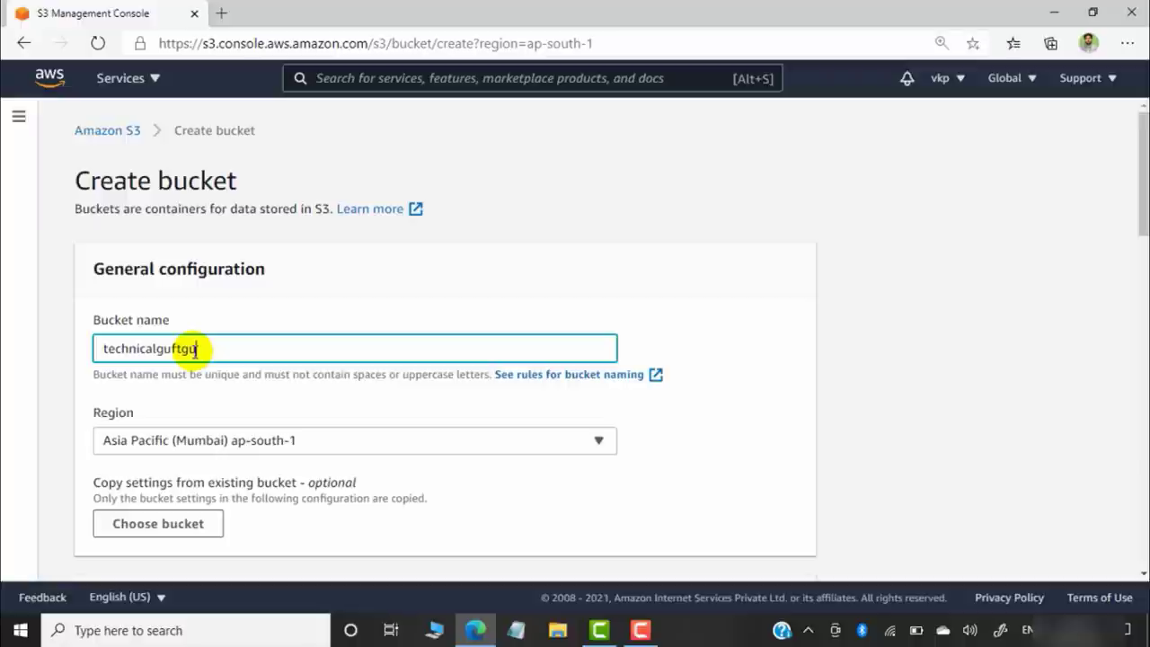
pyautogui.write('.in')
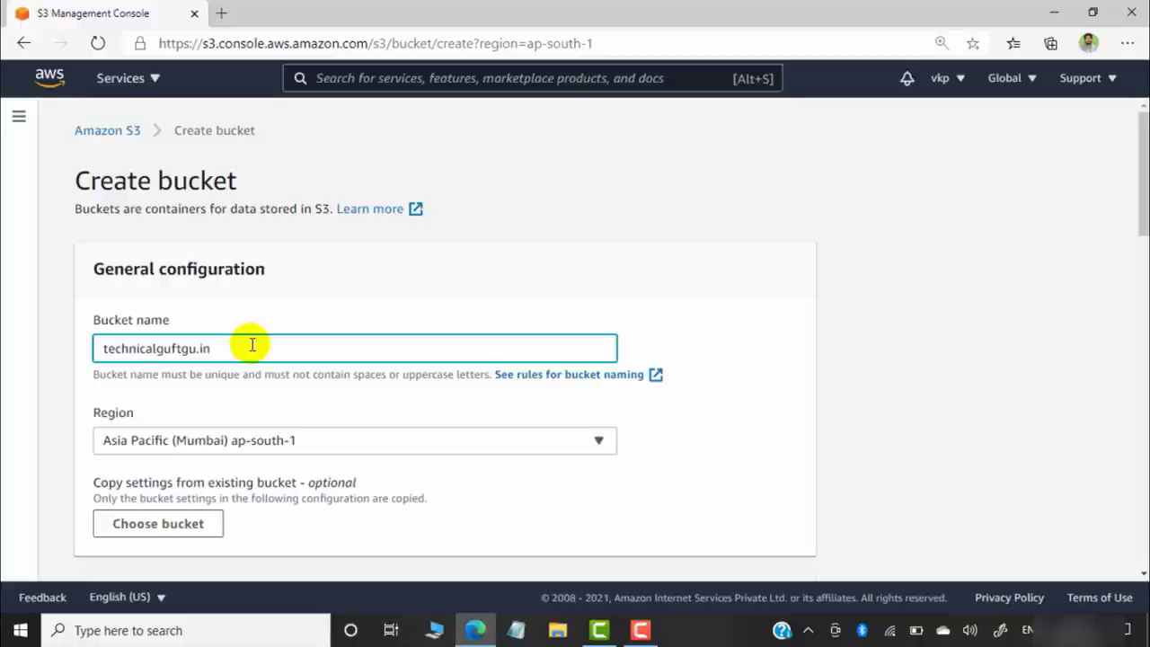
pyautogui.moveTo(253, 345); pyautogui.dragTo(71, 336)
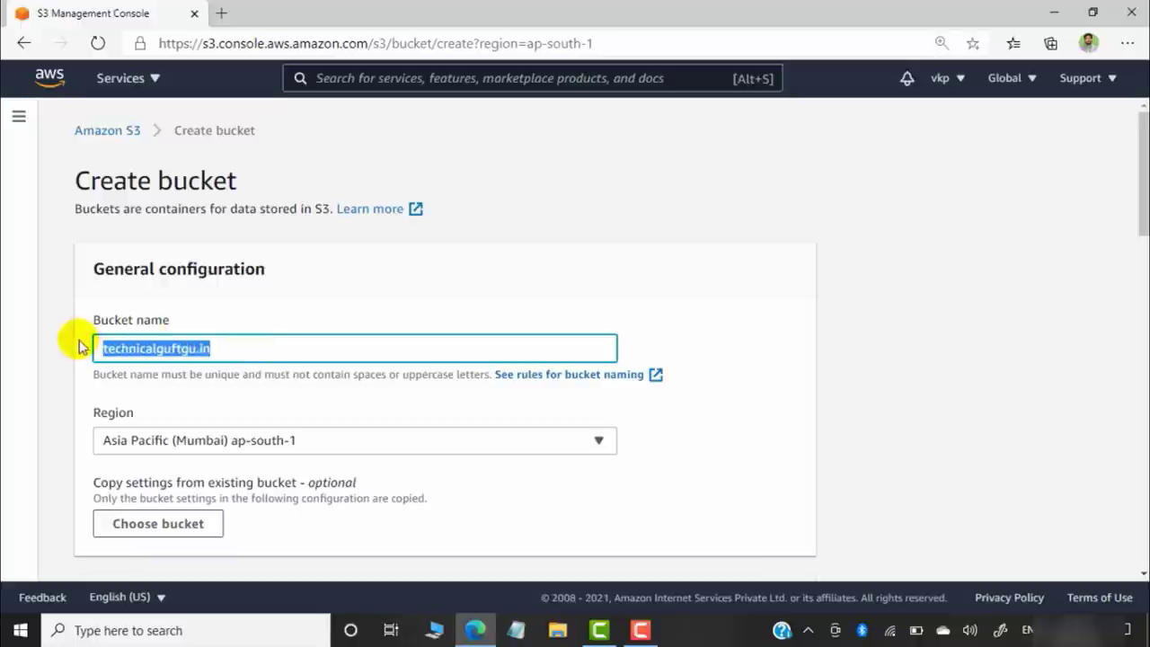
pyautogui.click(229, 348)
pyautogui.scroll(-2, 290, 300)
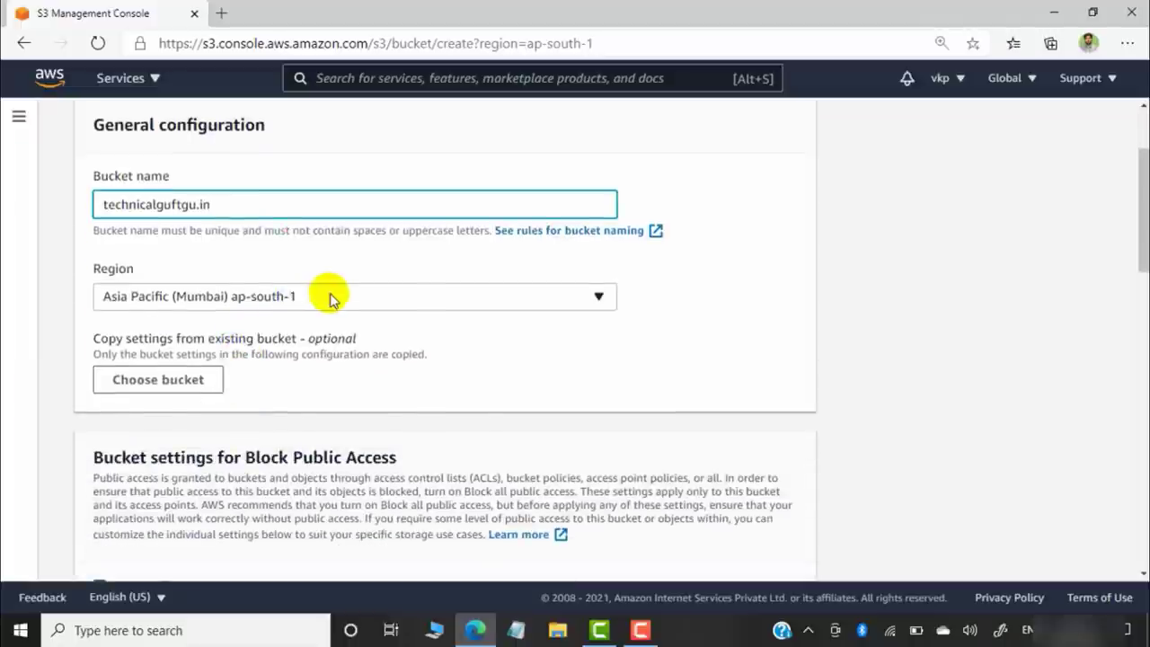
pyautogui.click(331, 298)
pyautogui.click(329, 296)
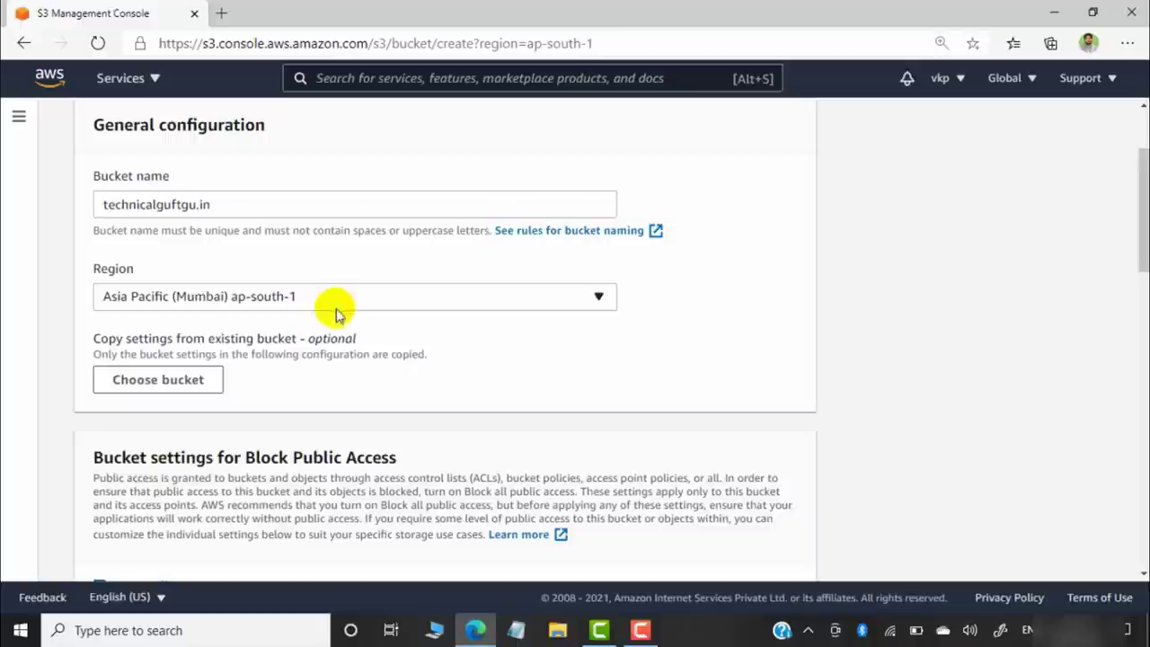
# Turn off Block all public access for the bucket and acknowledge that its objects might become public.
pyautogui.scroll(-4, 356, 351)
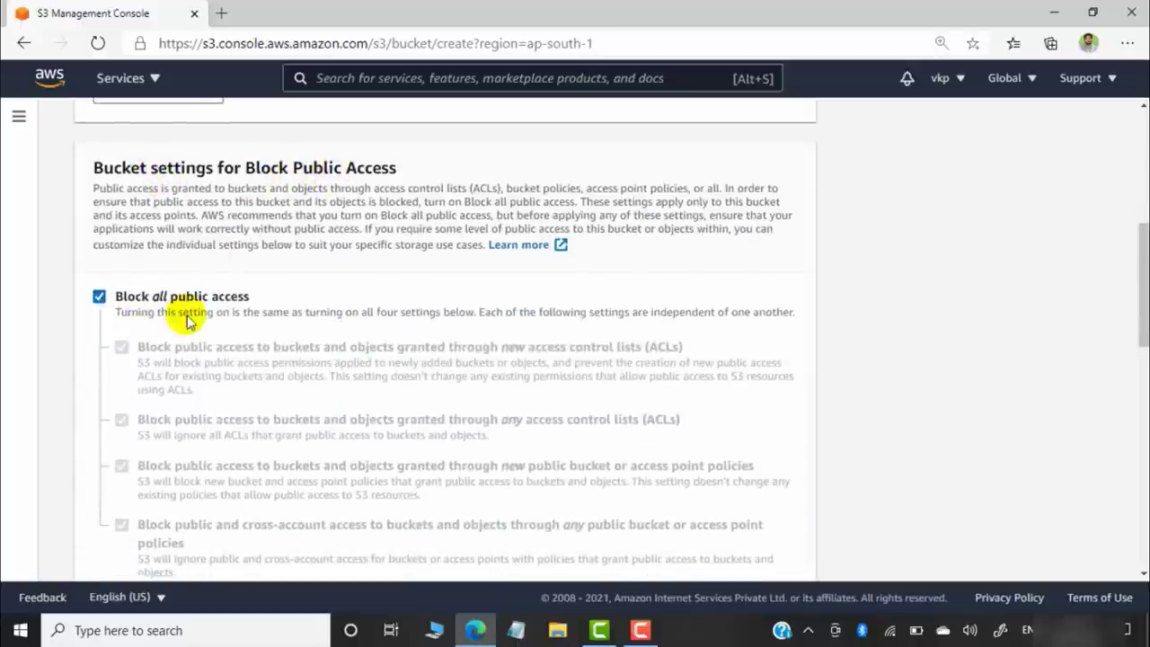
pyautogui.click(99, 297)
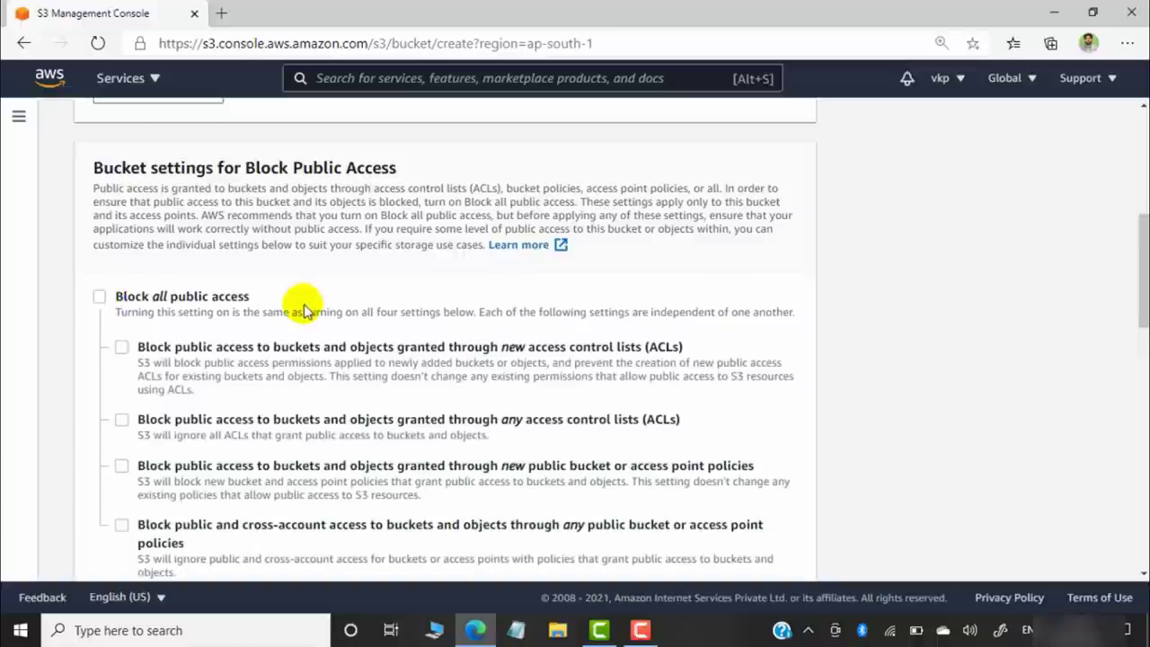
pyautogui.scroll(-3, 303, 305)
pyautogui.scroll(3, 249, 290)
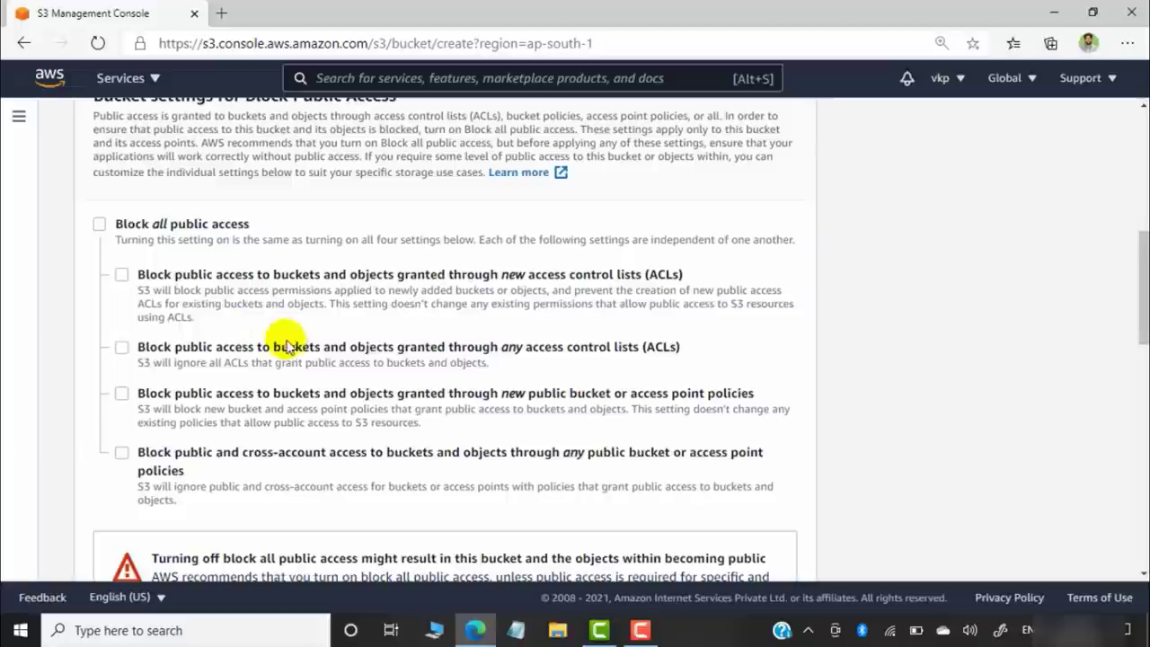
pyautogui.scroll(-3, 290, 372)
pyautogui.scroll(-1, 269, 432)
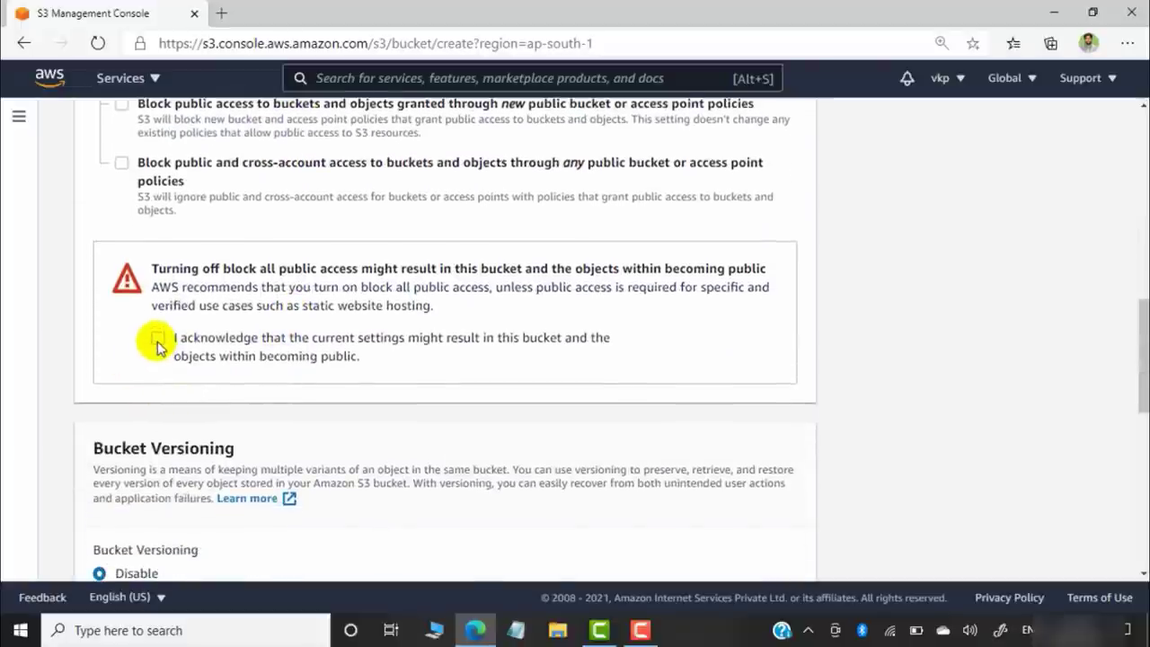
# Create the bucket with versioning and server-side encryption left disabled, and open technicalguftgu.in.
pyautogui.scroll(-4, 392, 474)
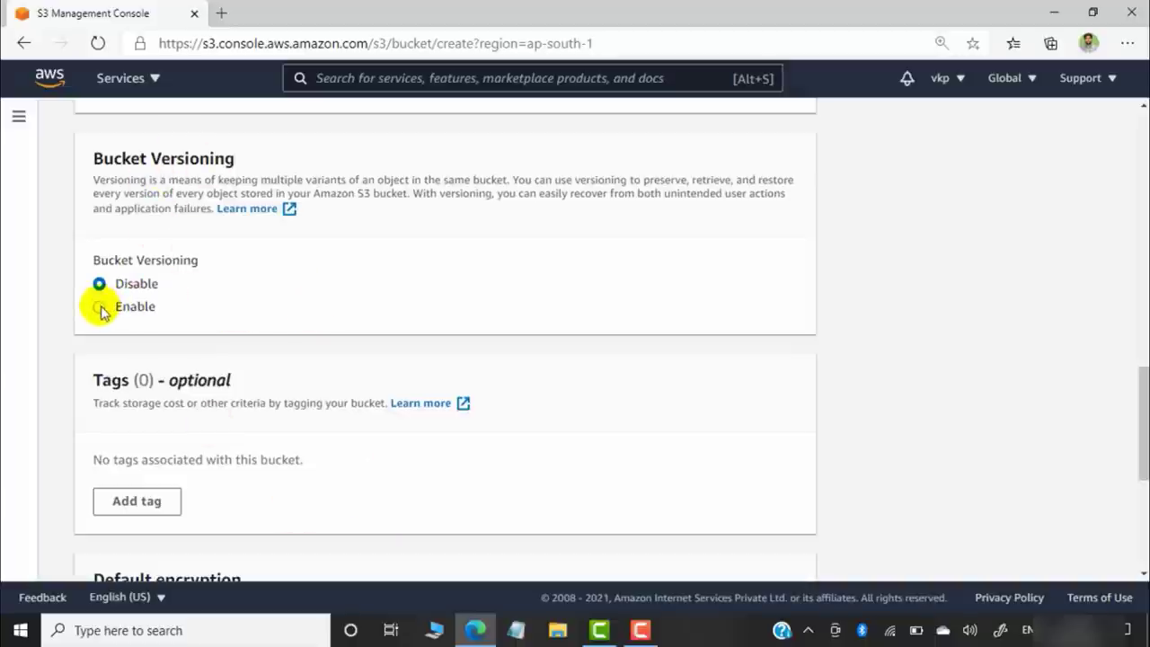
pyautogui.scroll(-5, 336, 365)
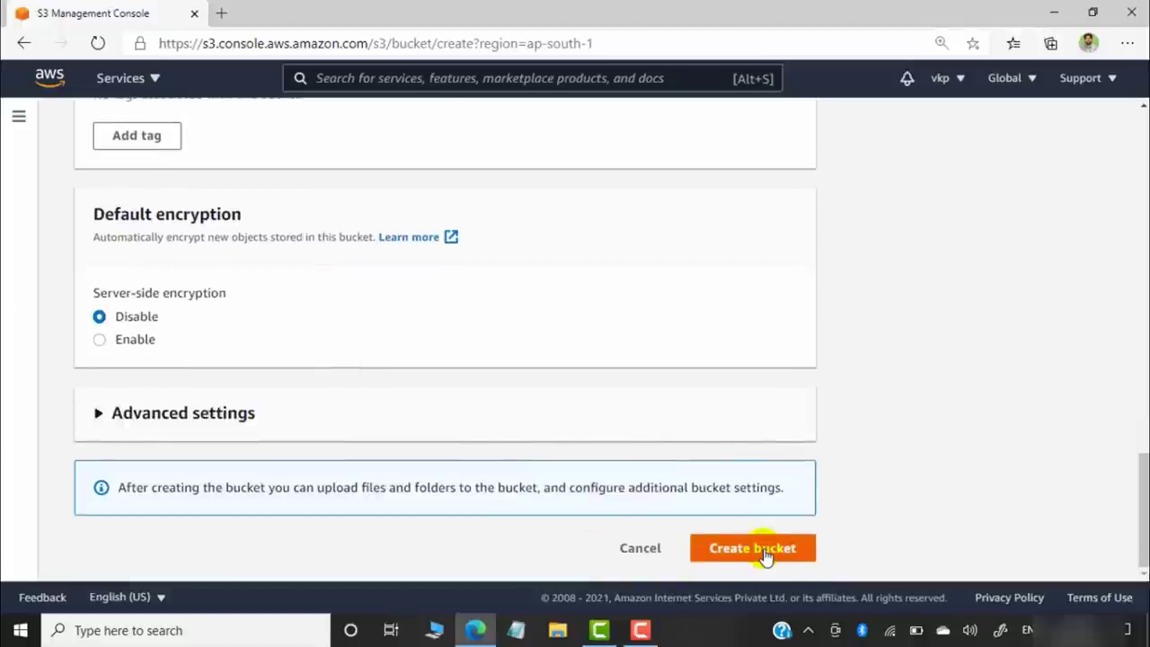
pyautogui.click(763, 550)
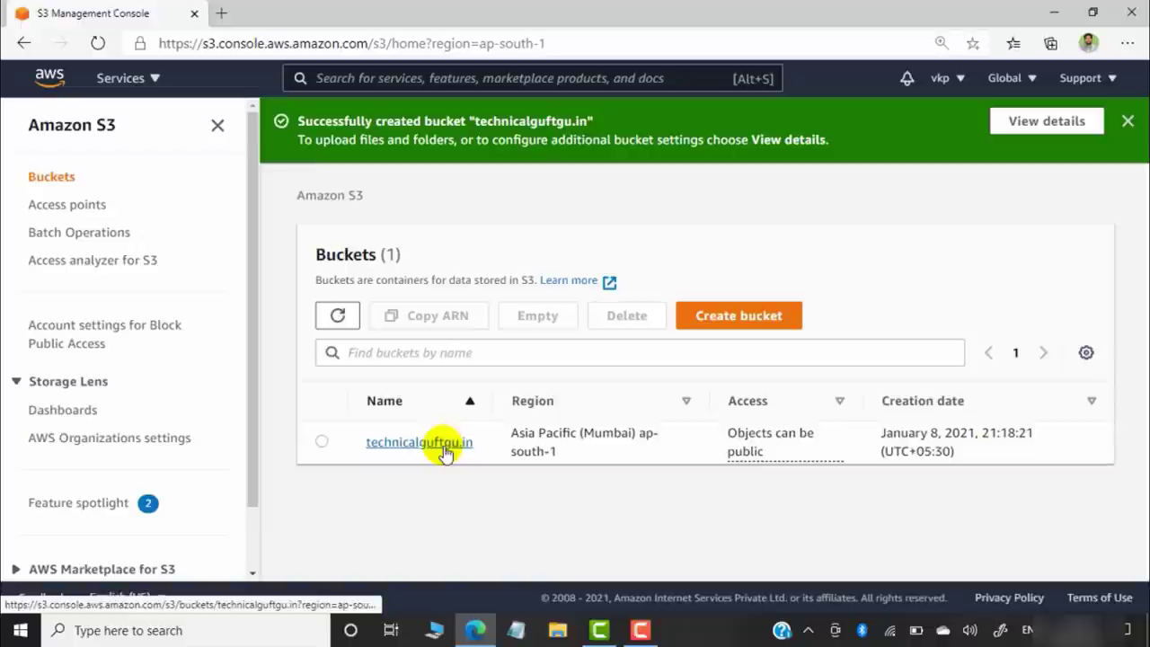
pyautogui.click(443, 447)
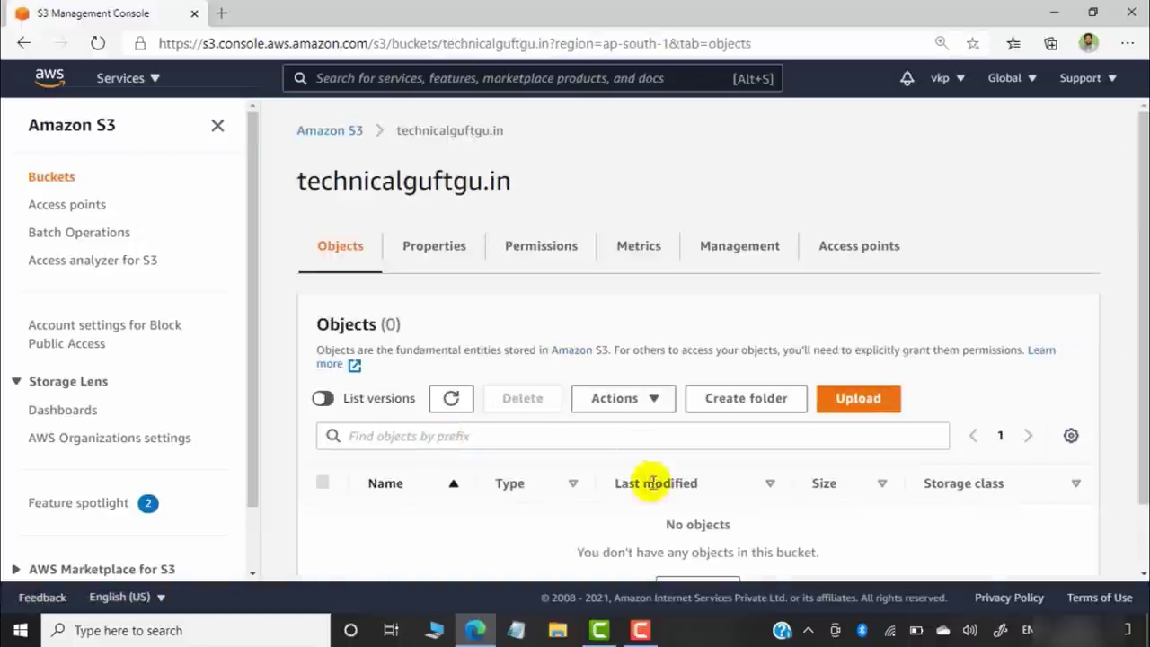
pyautogui.scroll(-1, 719, 485)
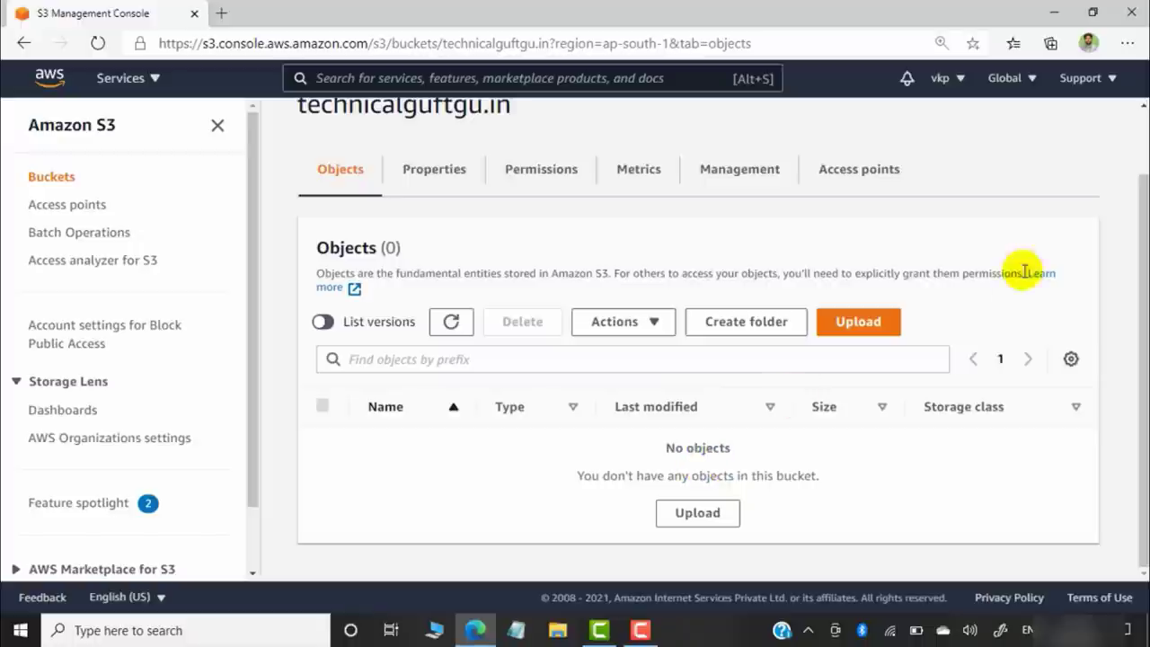
# Create a new text document on the desktop and write "WELCOMNE TO TECHNICAL GUFTGU WEBSITE" in it.
pyautogui.click(1053, 9)
pyautogui.rightClick(412, 108)
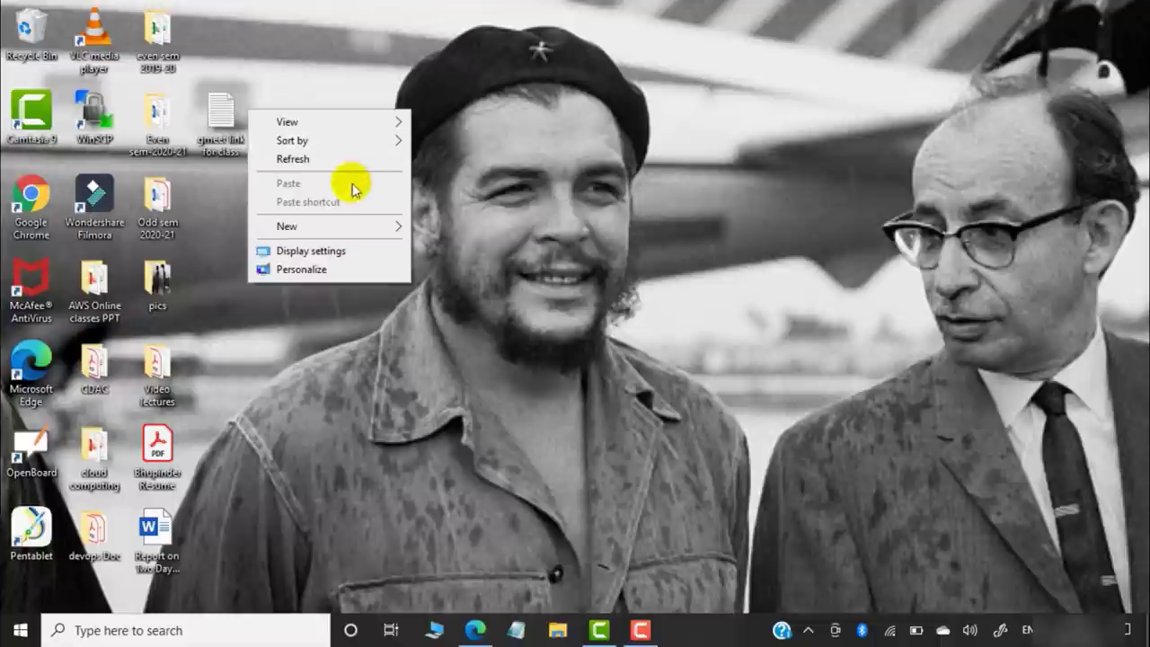
pyautogui.moveTo(350, 228)
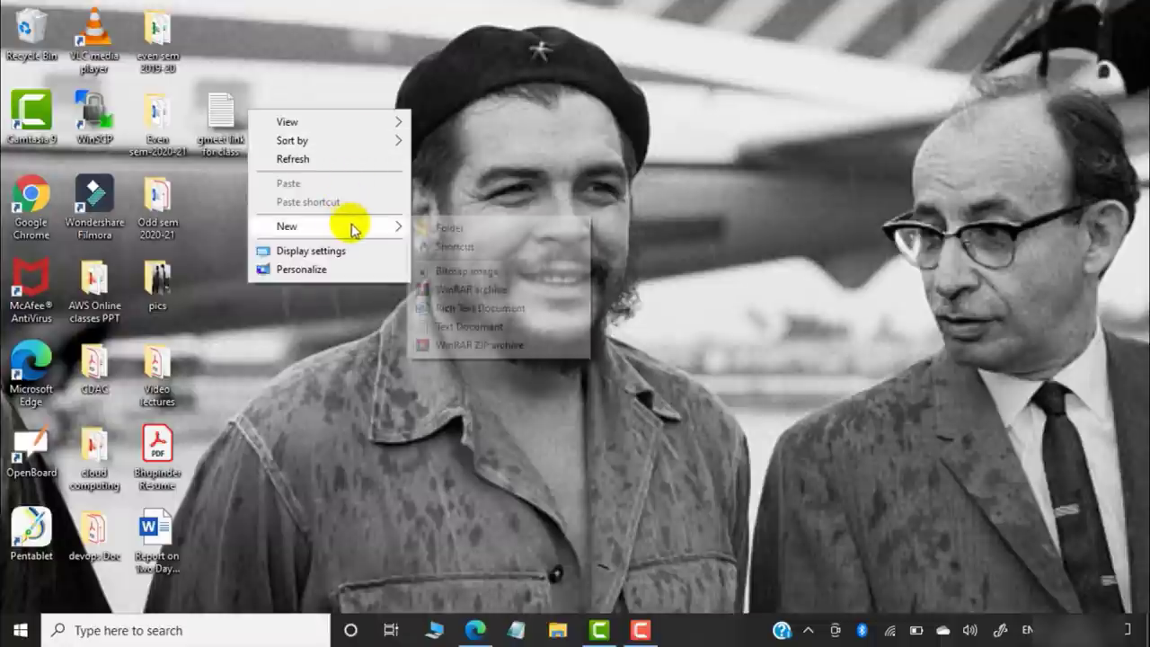
pyautogui.click(469, 327)
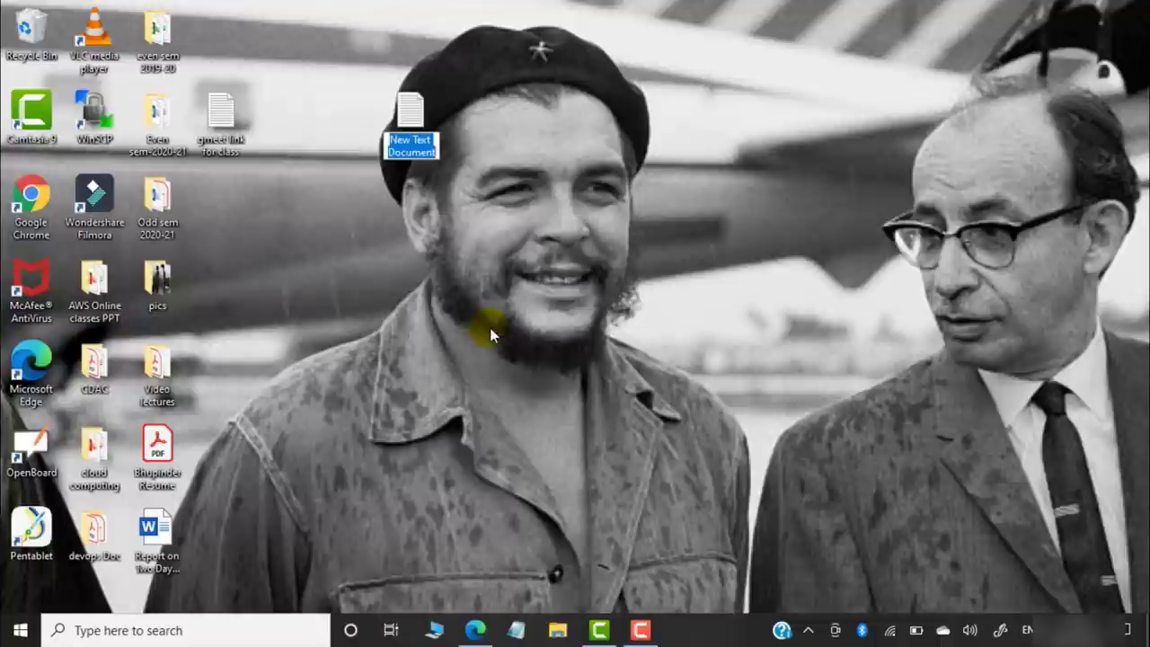
pyautogui.doubleClick(411, 112)
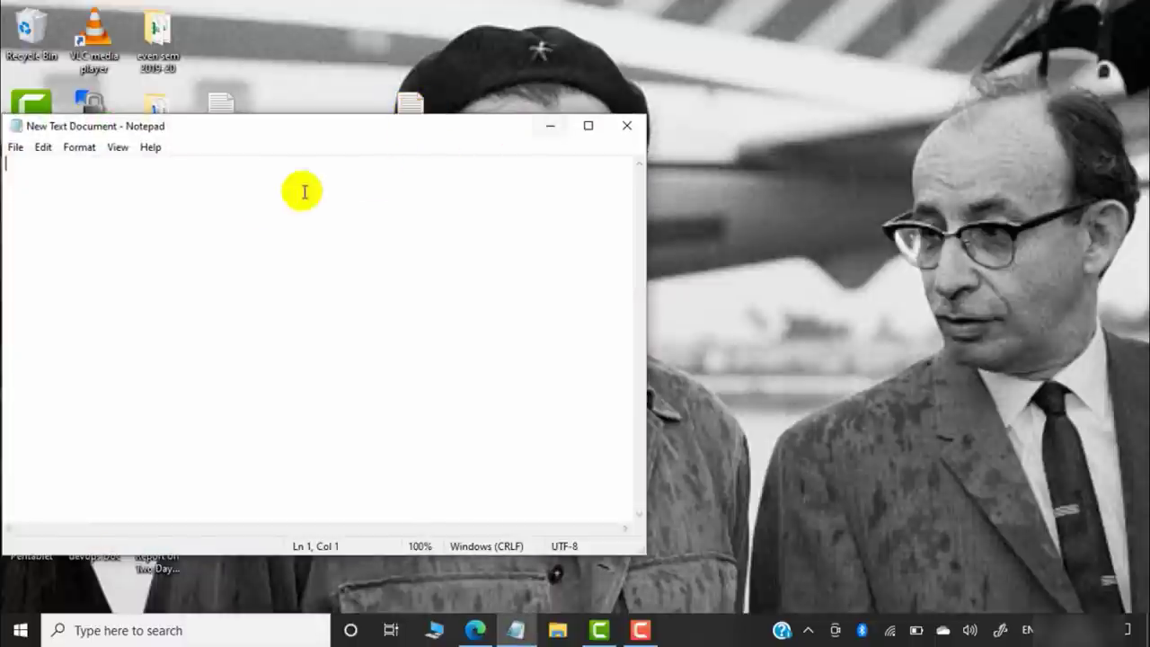
pyautogui.write('WE')
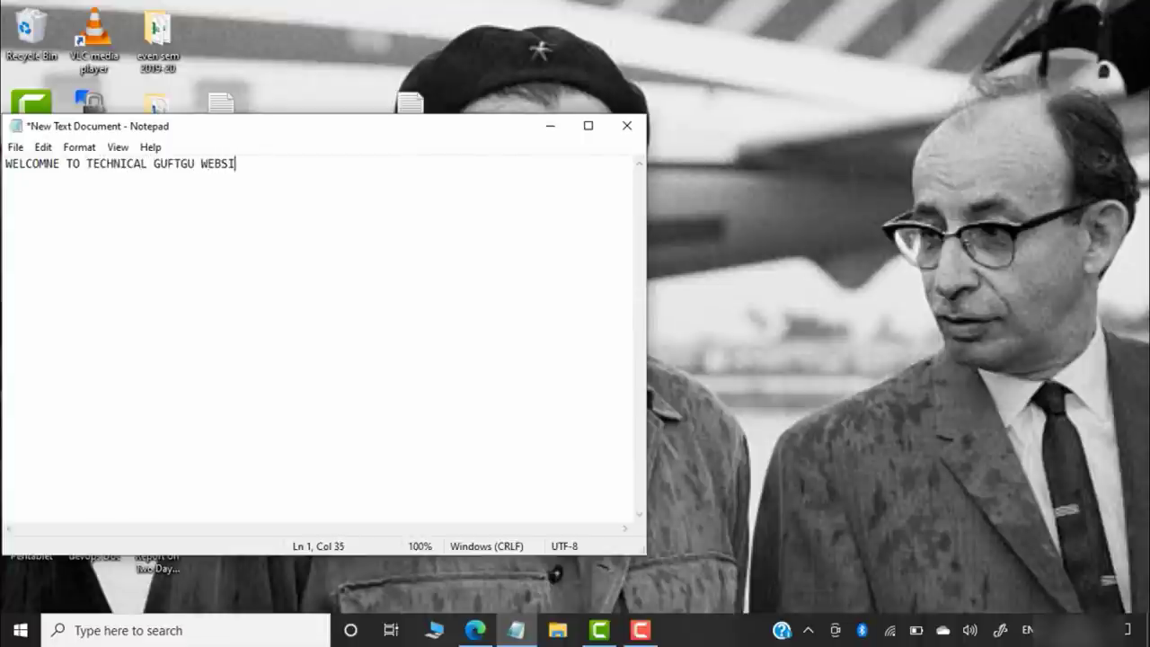
# Save the welcome text to the desktop as index.html with file type All Files, and close the file.
pyautogui.click(14, 146)
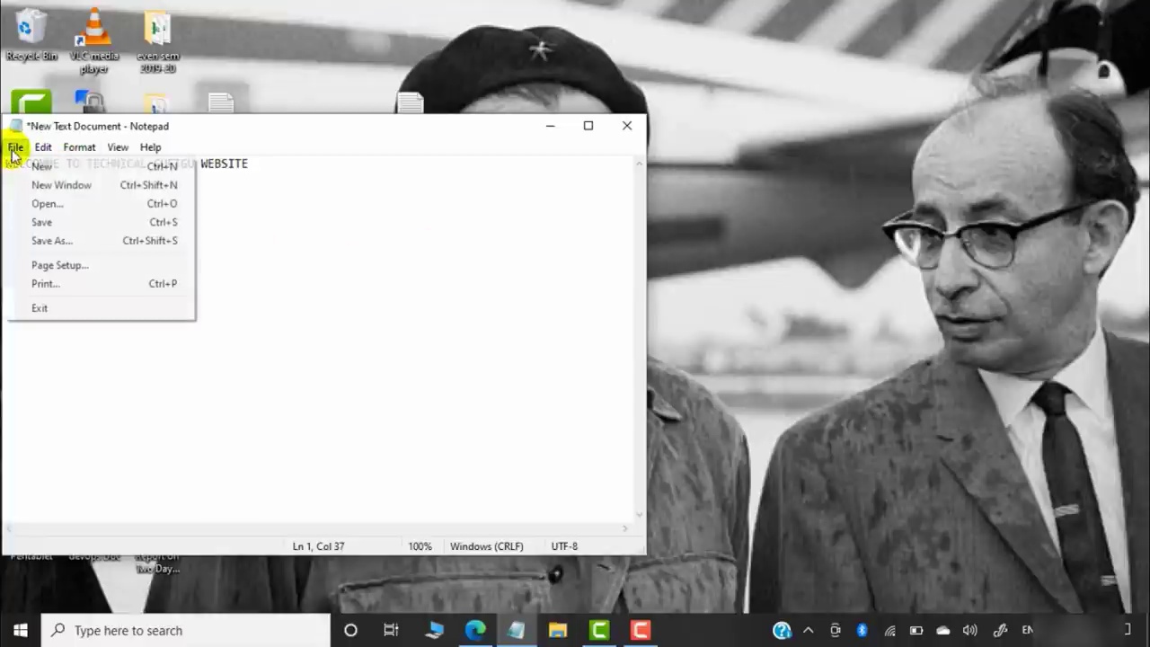
pyautogui.click(50, 241)
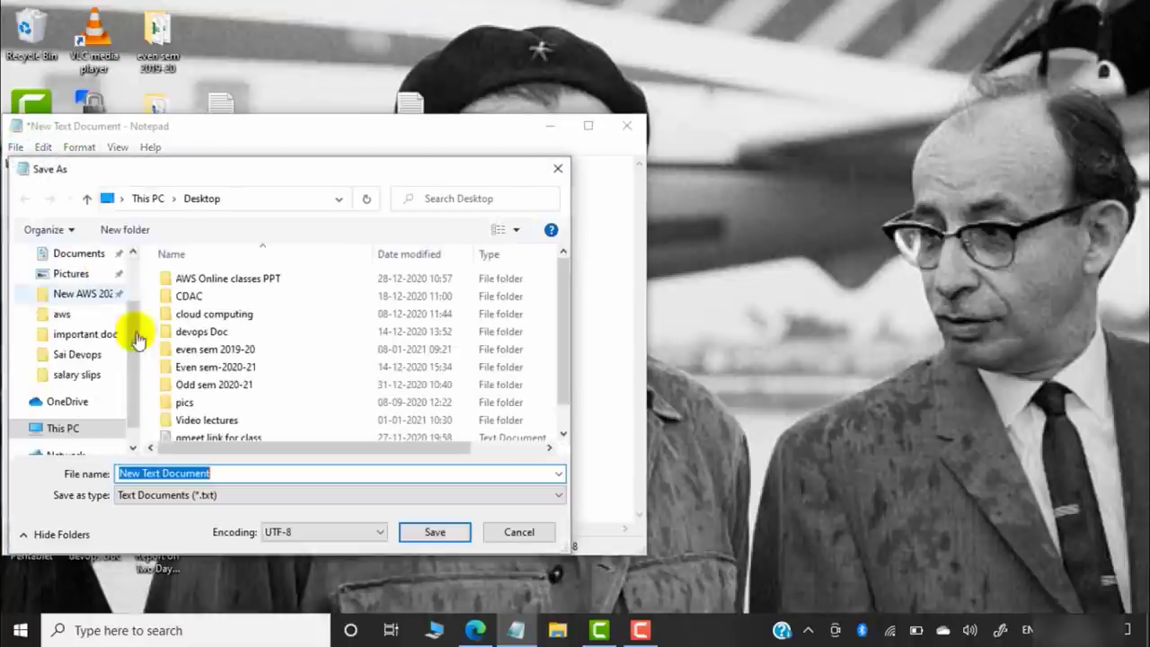
pyautogui.write('index.html')
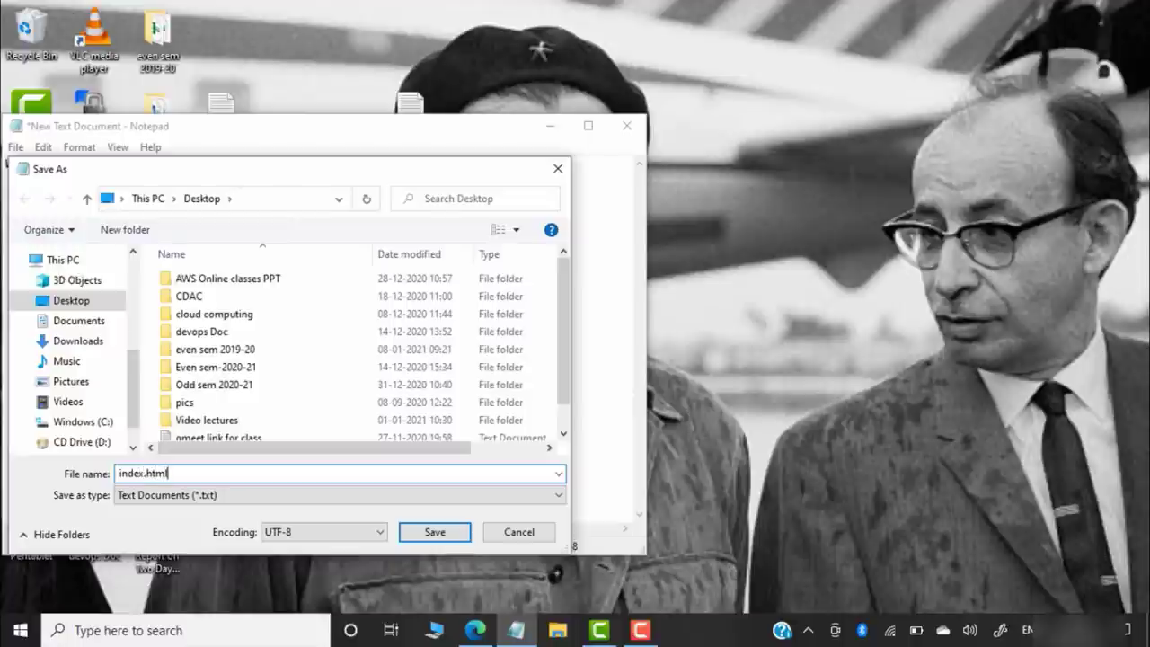
pyautogui.click(260, 498)
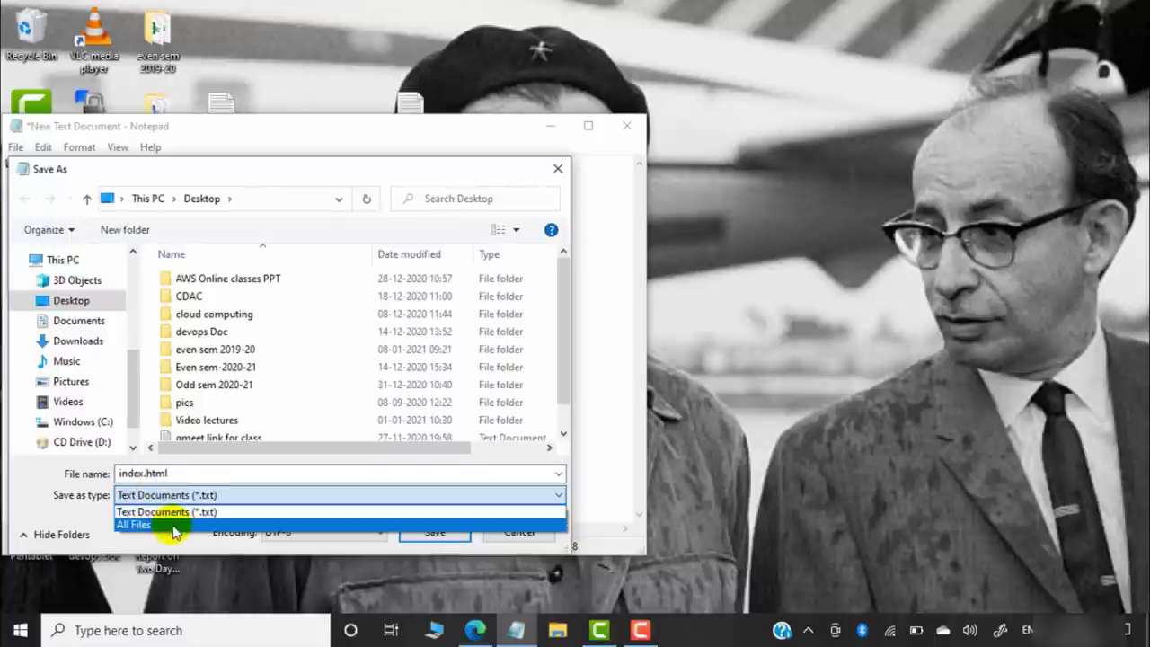
pyautogui.click(174, 528)
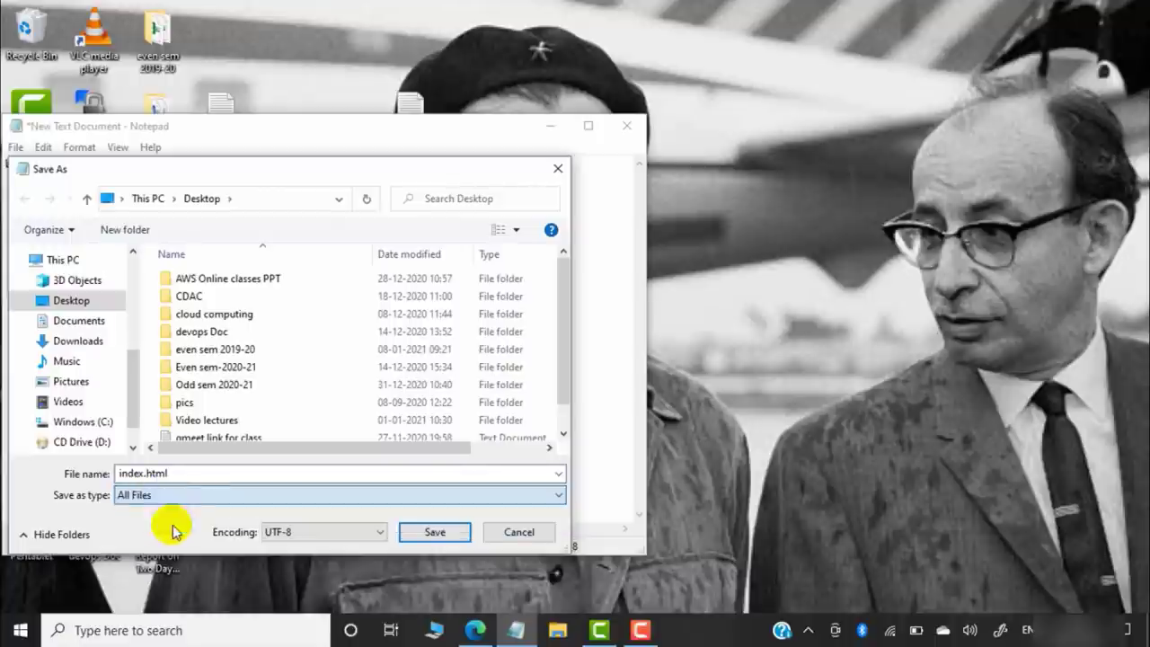
pyautogui.click(430, 532)
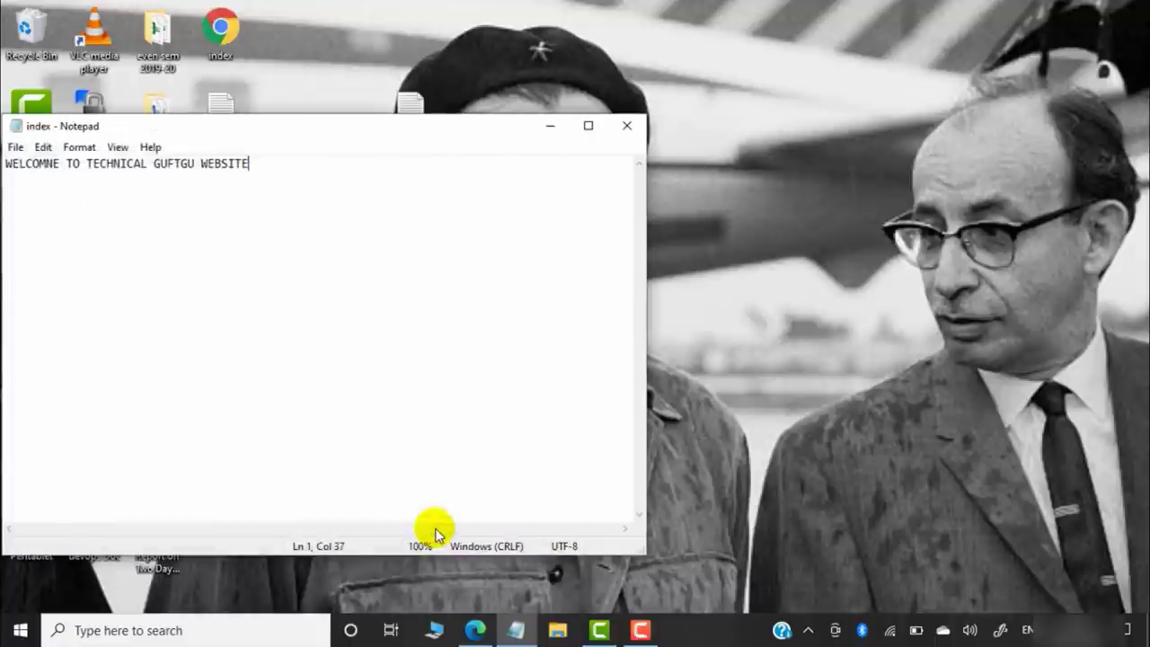
pyautogui.click(628, 126)
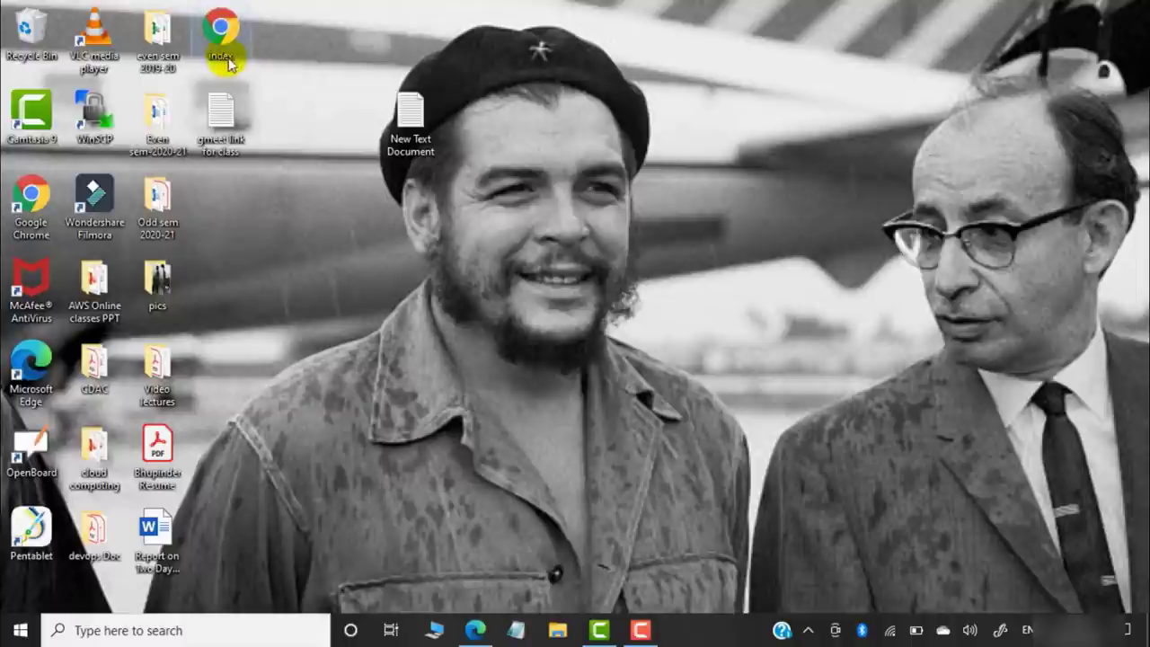
# Write "error page" in New Text Document on the desktop and save it there as error.html with file type All Files.
pyautogui.doubleClick(401, 119)
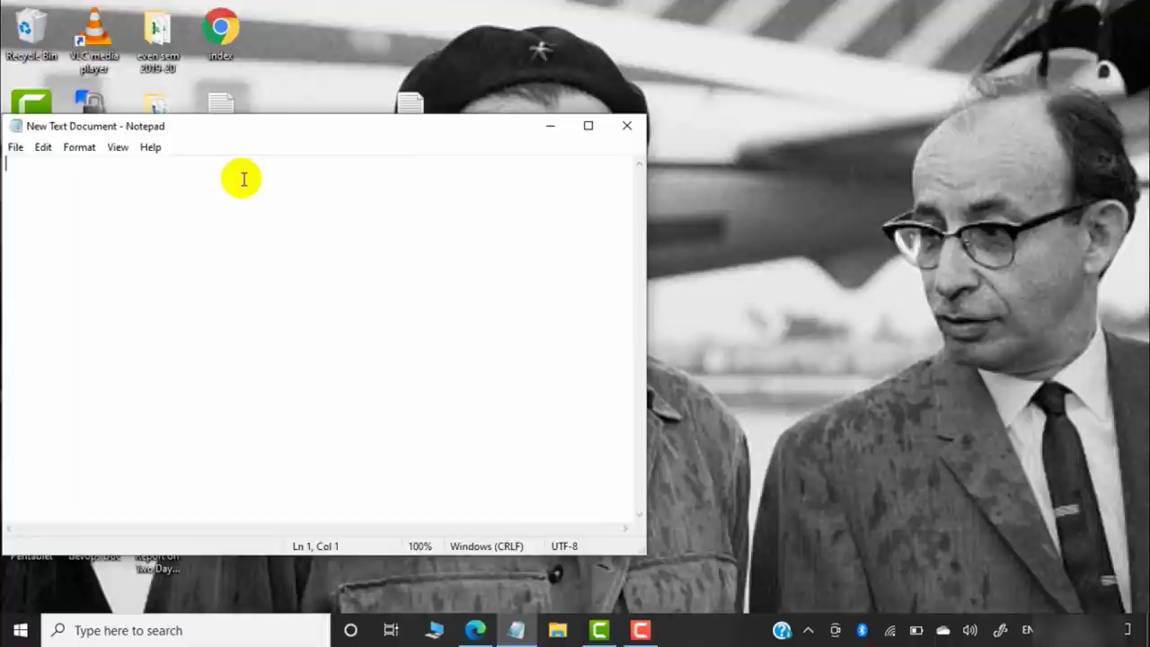
pyautogui.write('error page')
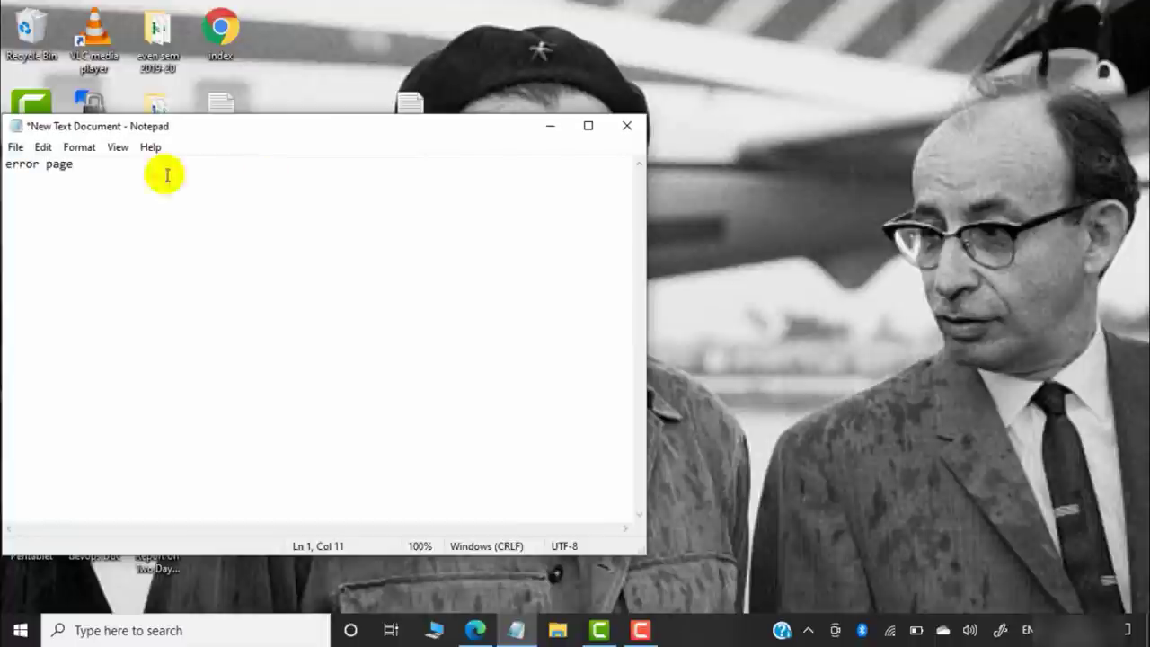
pyautogui.click(15, 147)
pyautogui.click(51, 240)
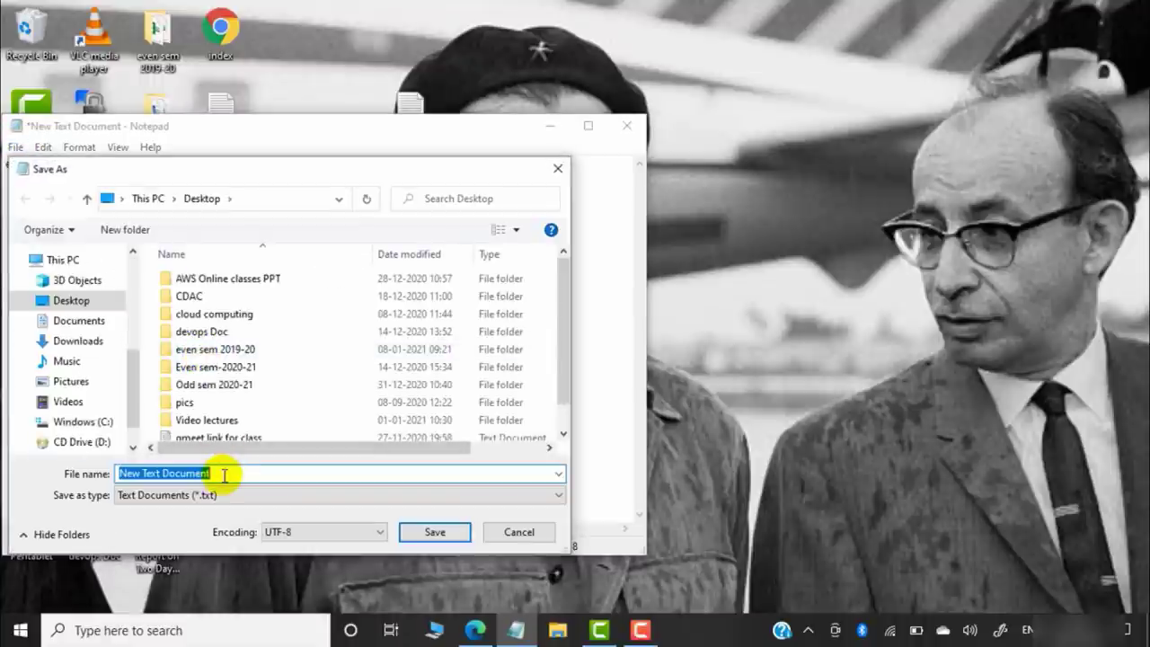
pyautogui.write('ERROR')
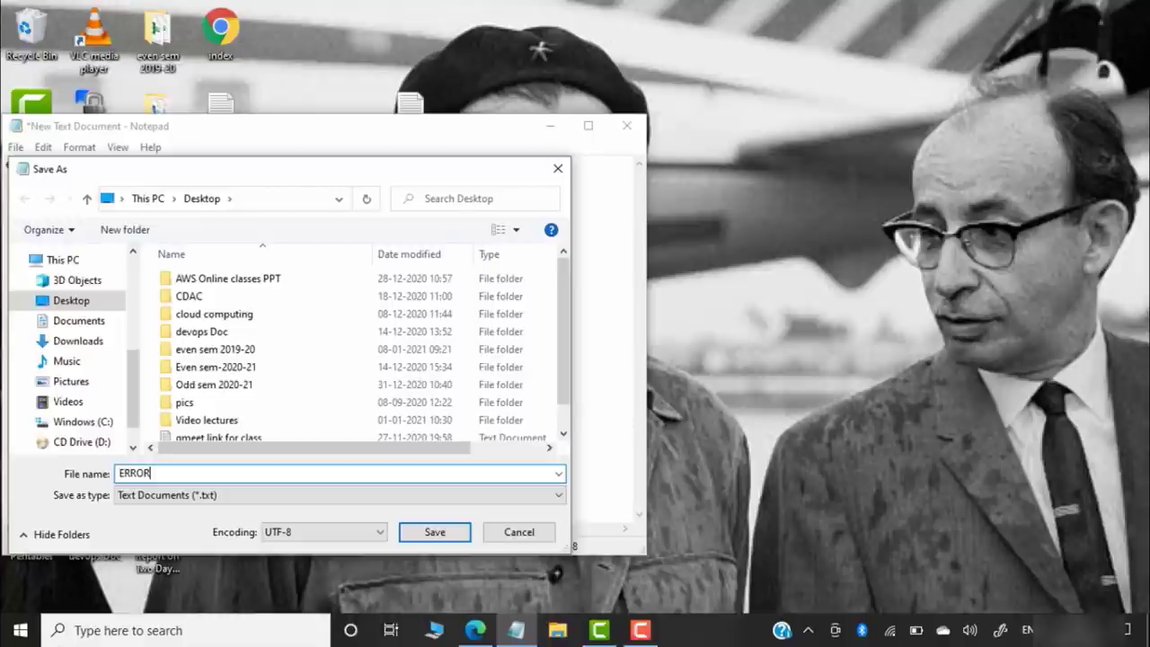
pyautogui.press('BackSpace')
pyautogui.press('BackSpace')
pyautogui.press('BackSpace')
pyautogui.press('BackSpace')
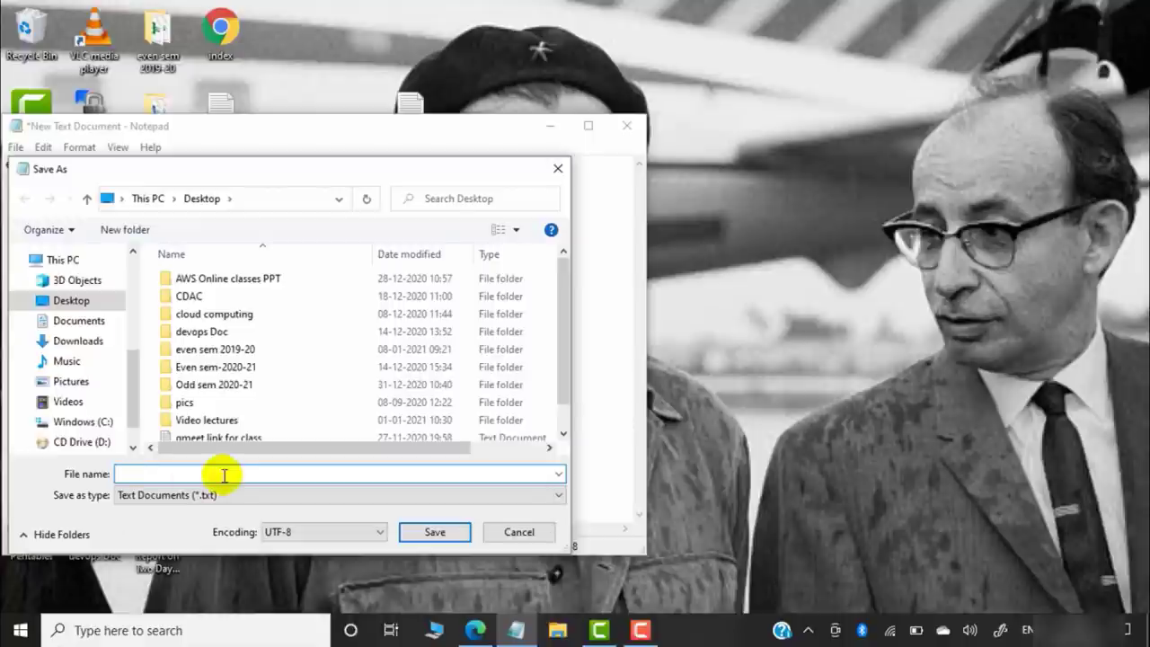
pyautogui.write('error.html')
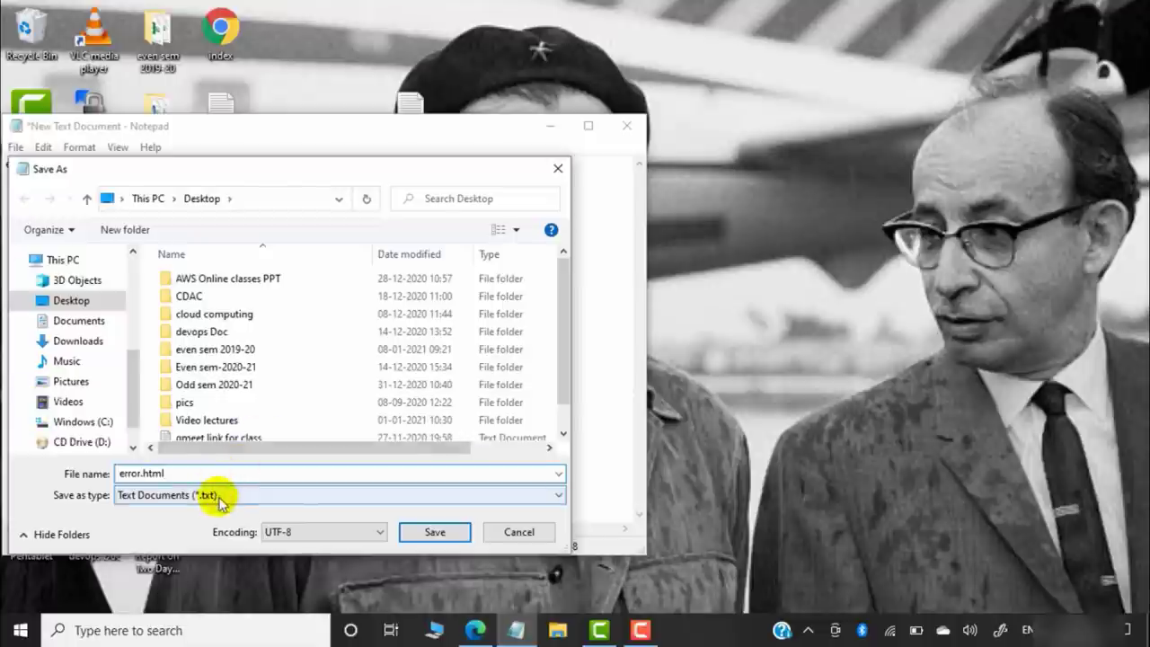
pyautogui.click(215, 495)
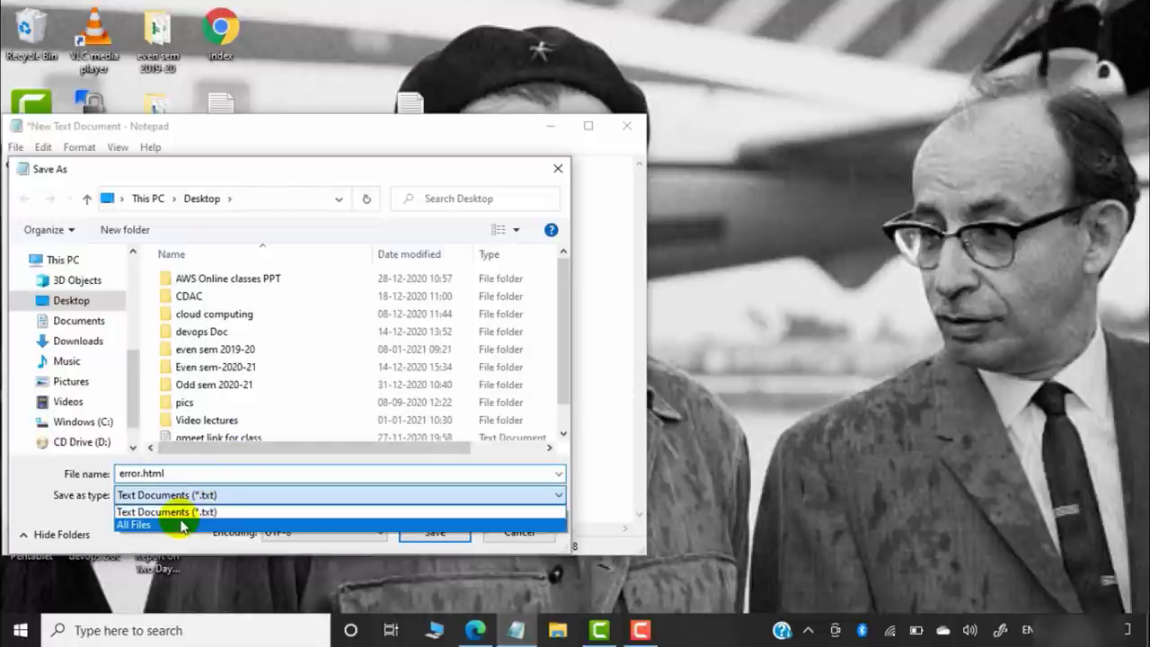
pyautogui.click(220, 526)
pyautogui.click(427, 532)
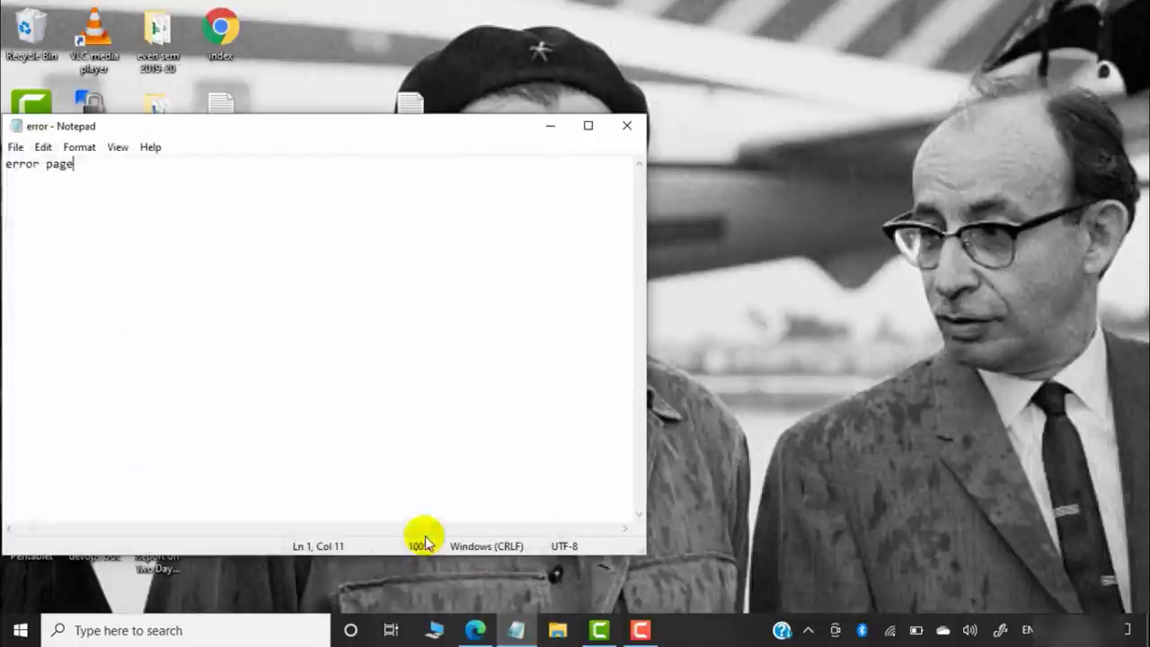
pyautogui.click(627, 127)
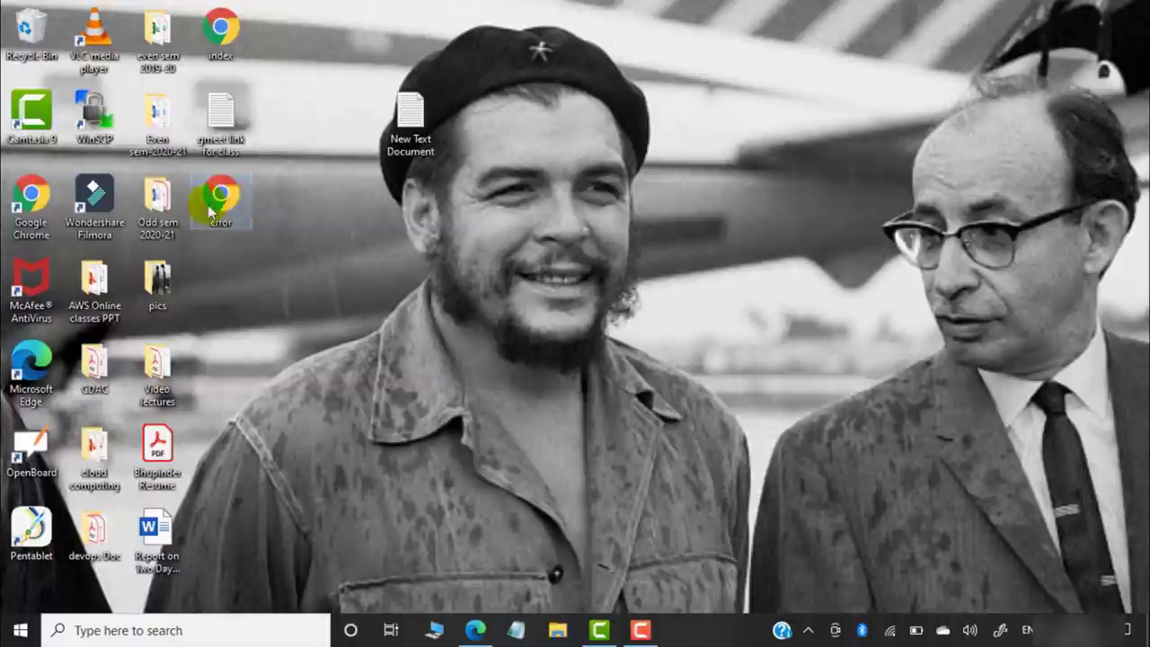
# Switch to the S3 console in the browser and add error.html from the desktop to a new upload for the technicalguftgu.in bucket.
pyautogui.click(490, 631)
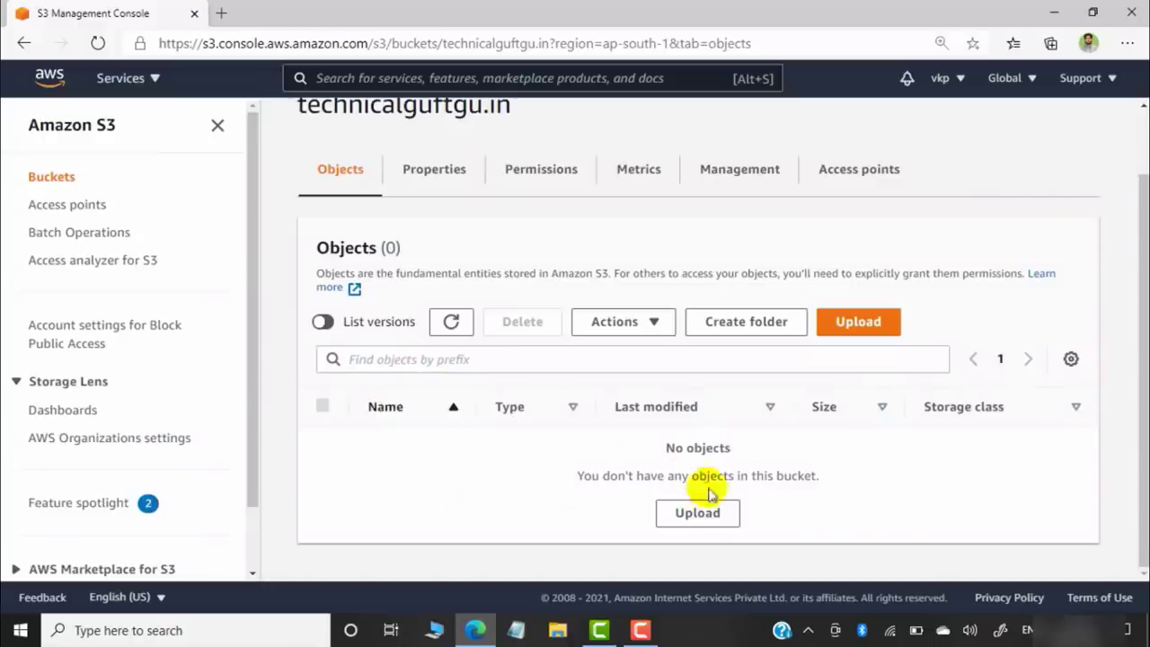
pyautogui.click(708, 521)
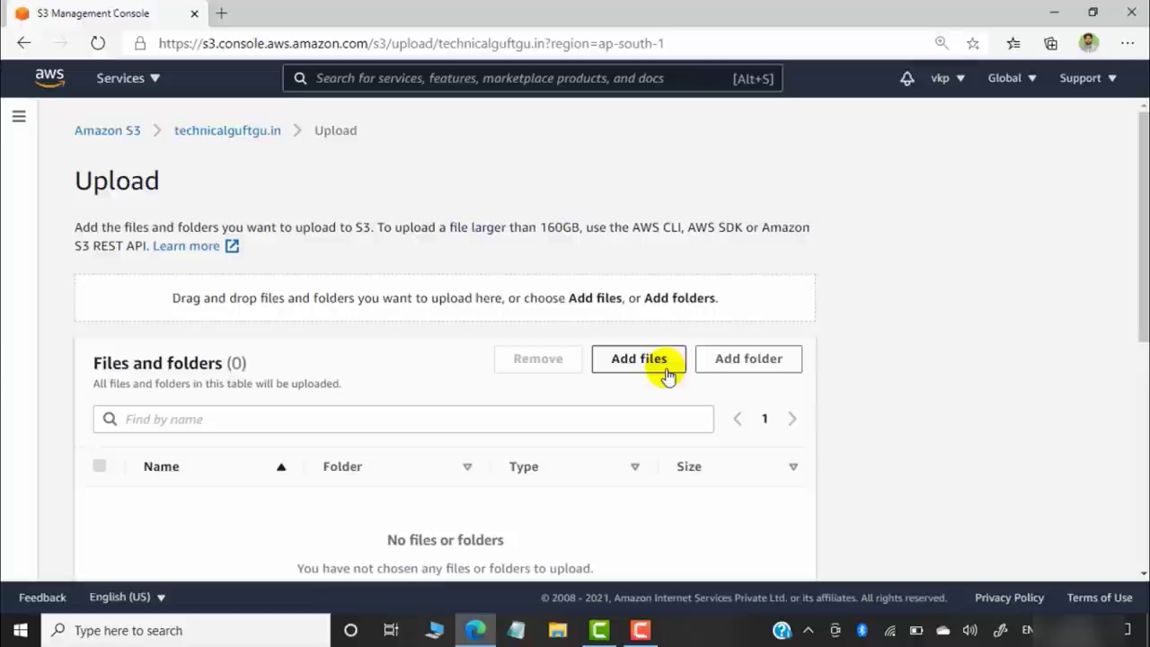
pyautogui.click(665, 373)
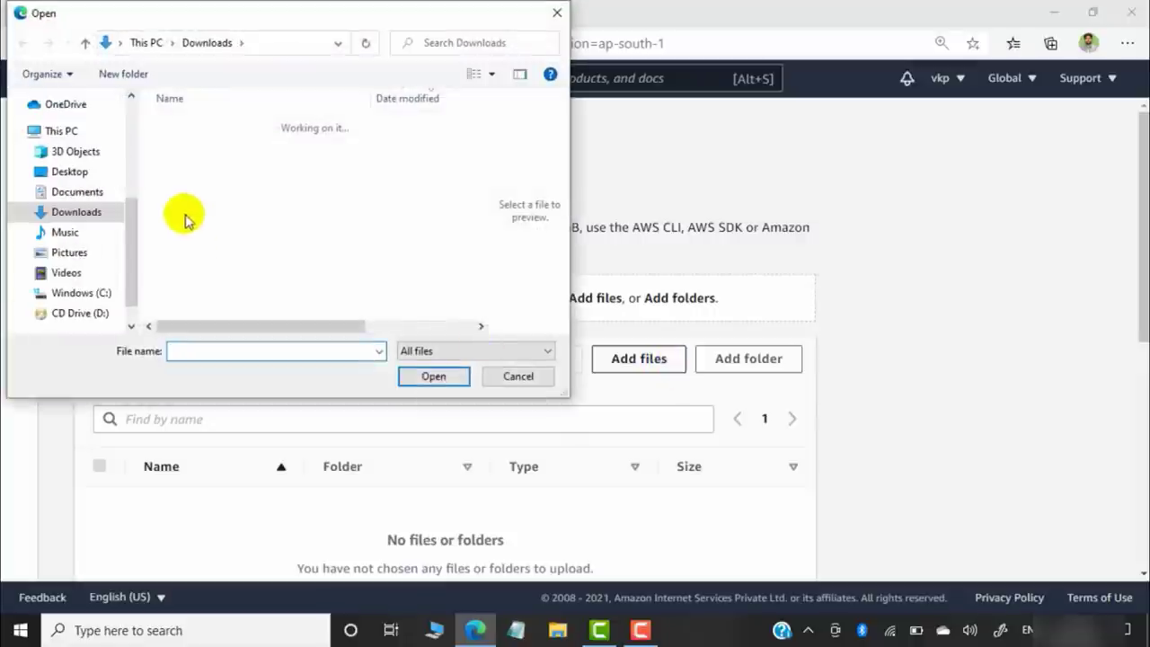
pyautogui.click(121, 173)
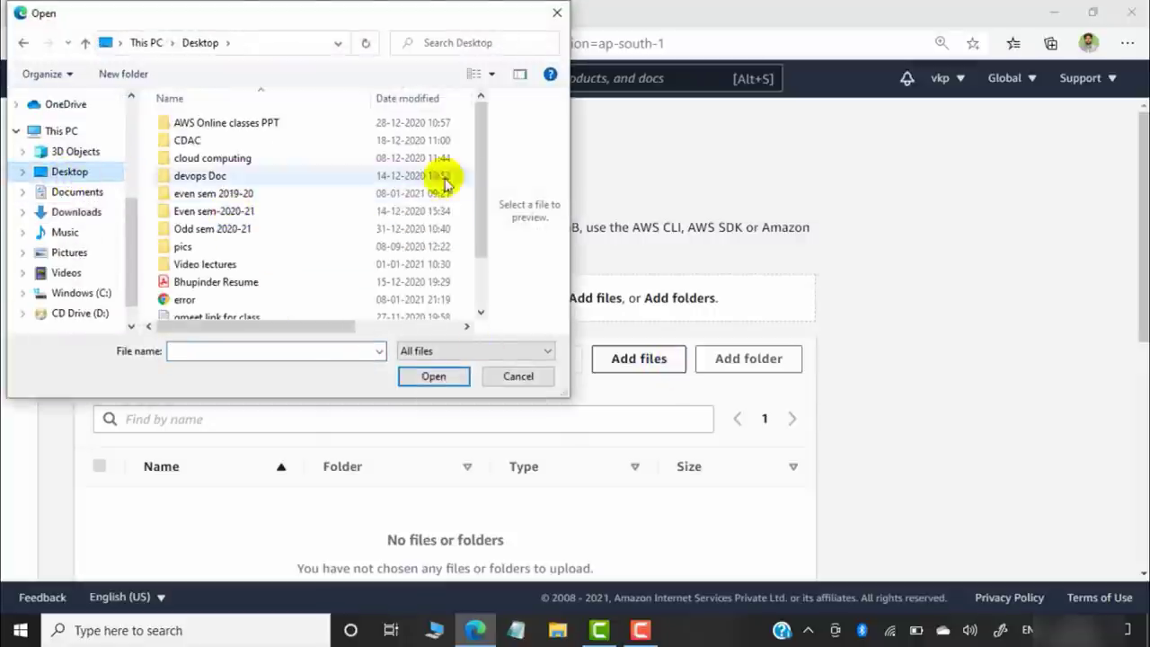
pyautogui.scroll(-3, 386, 224)
pyautogui.click(185, 239)
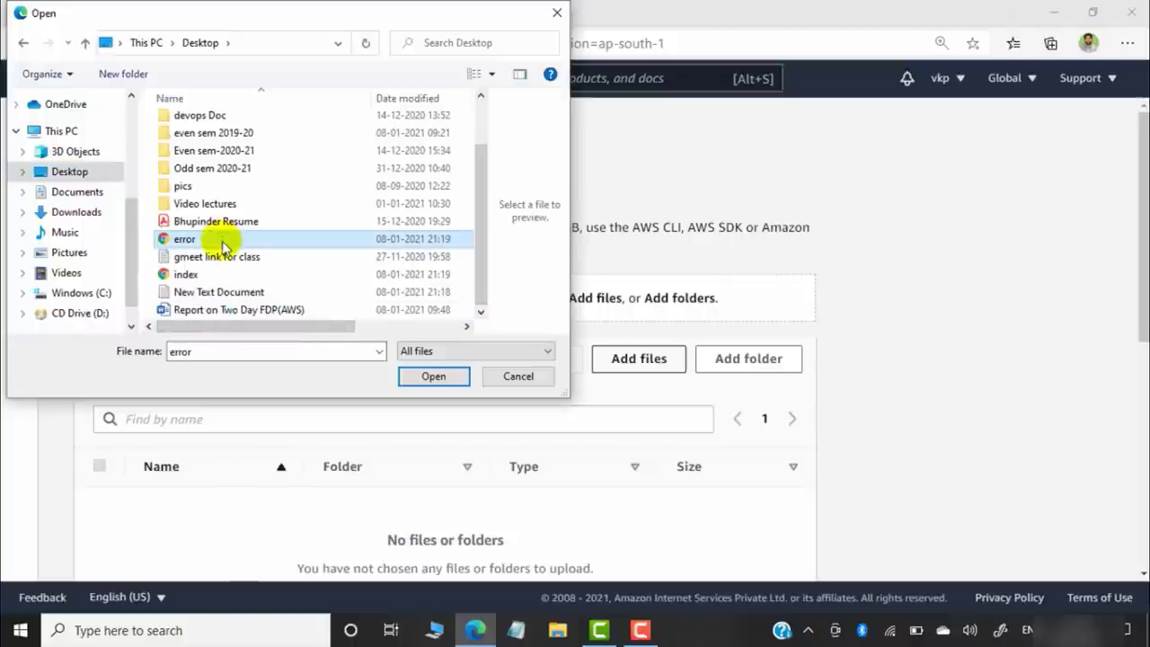
pyautogui.click(432, 377)
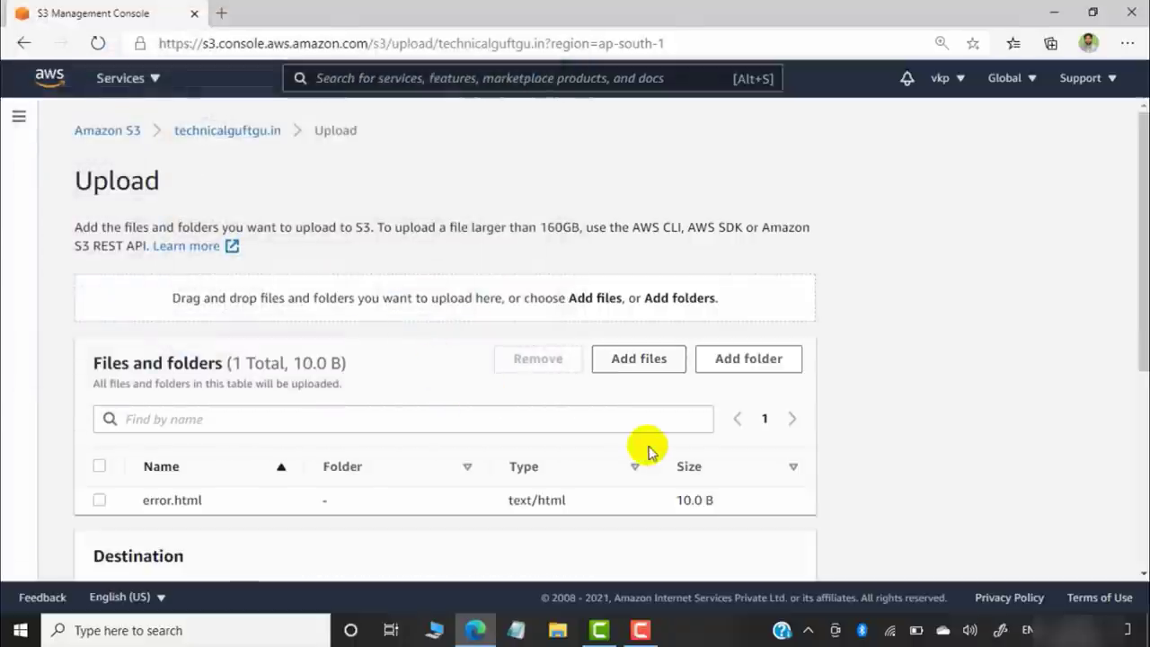
# Add index.html from the desktop to the same upload.
pyautogui.scroll(-1, 775, 487)
pyautogui.scroll(1, 306, 324)
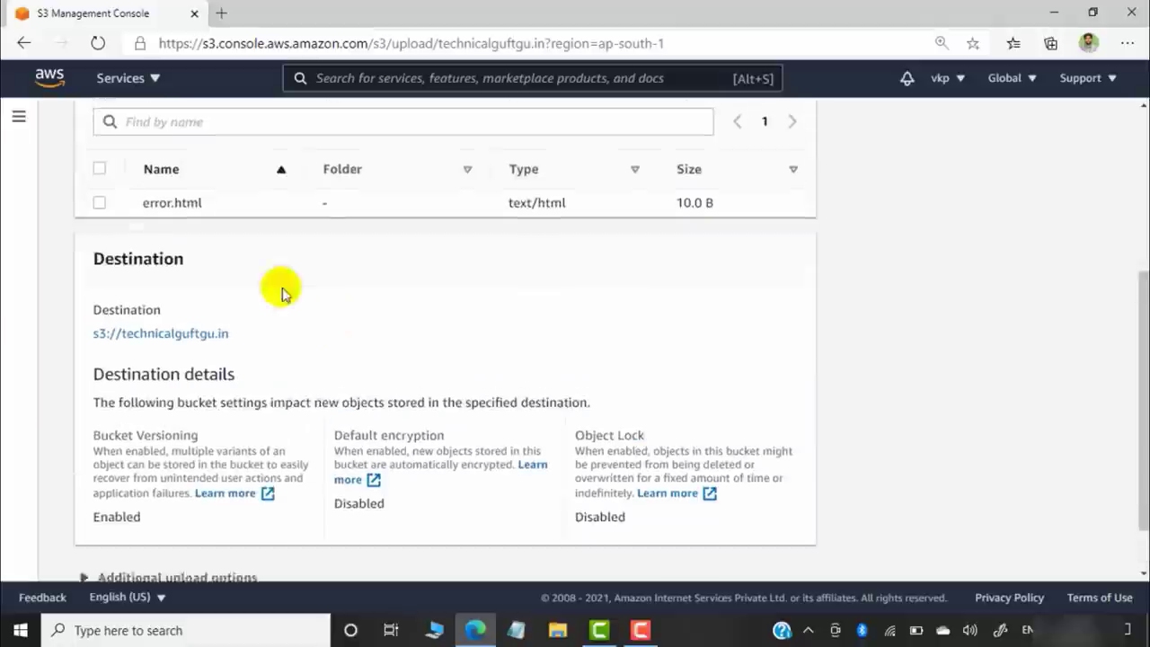
pyautogui.scroll(2, 522, 288)
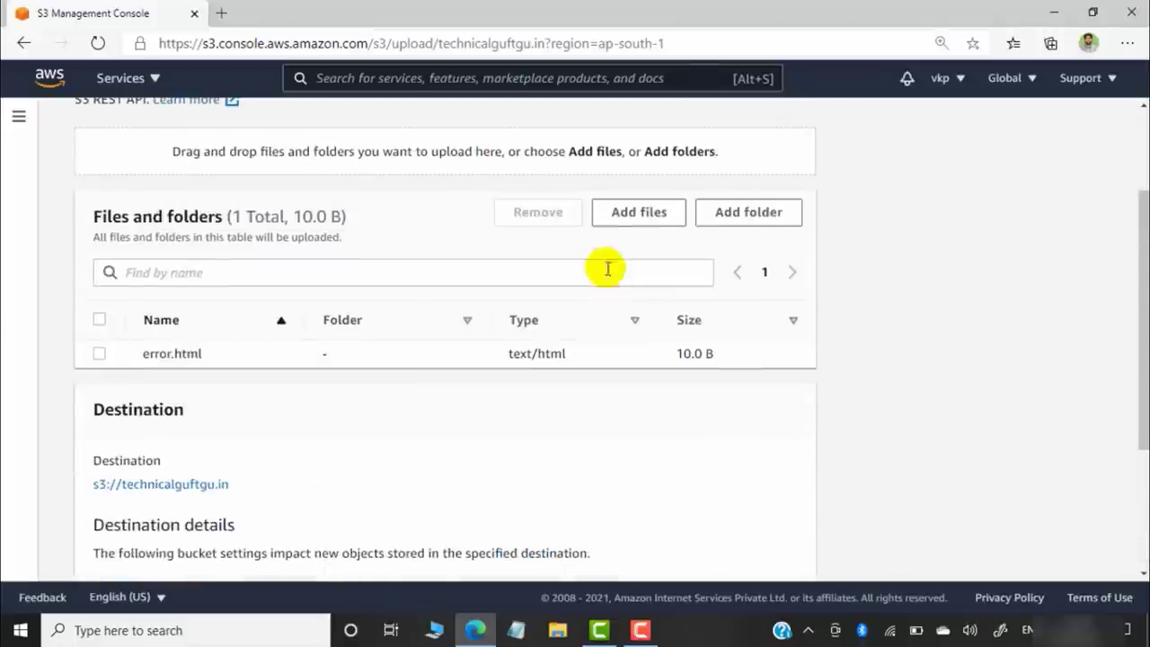
pyautogui.click(643, 212)
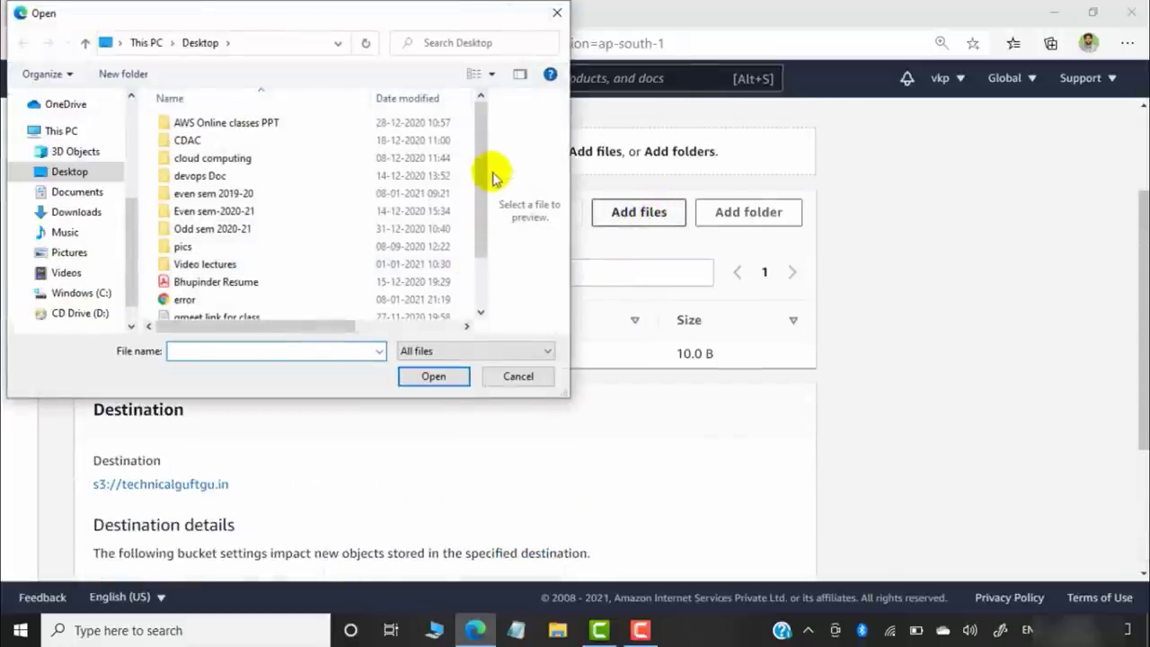
pyautogui.scroll(-1, 481, 206)
pyautogui.click(166, 279)
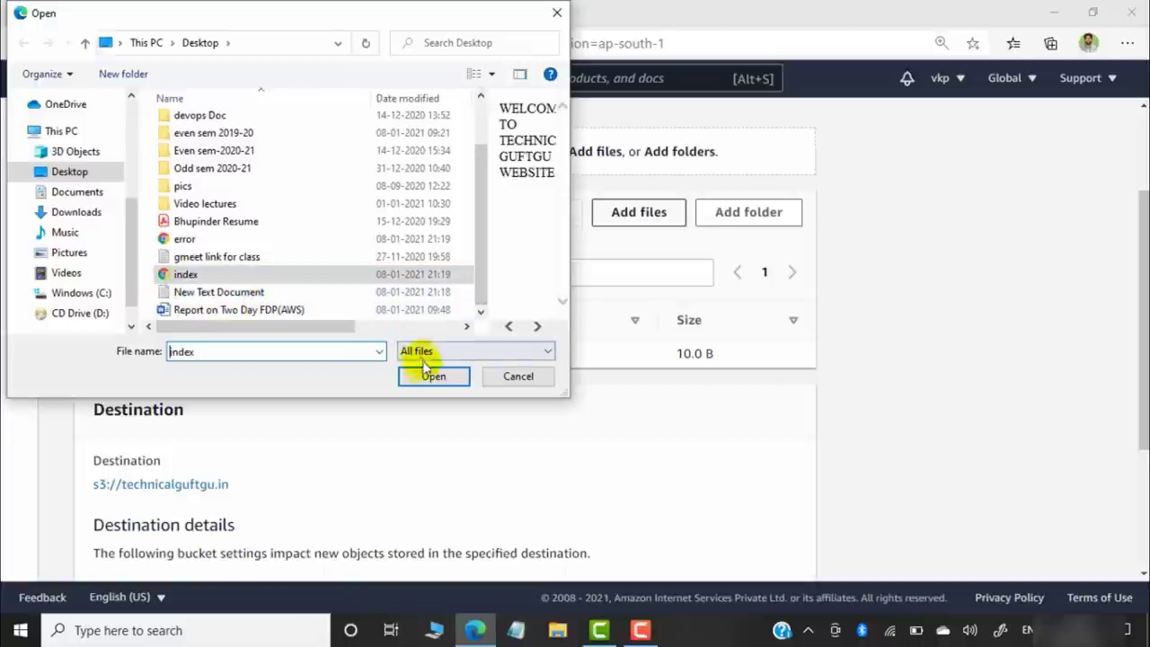
pyautogui.click(424, 372)
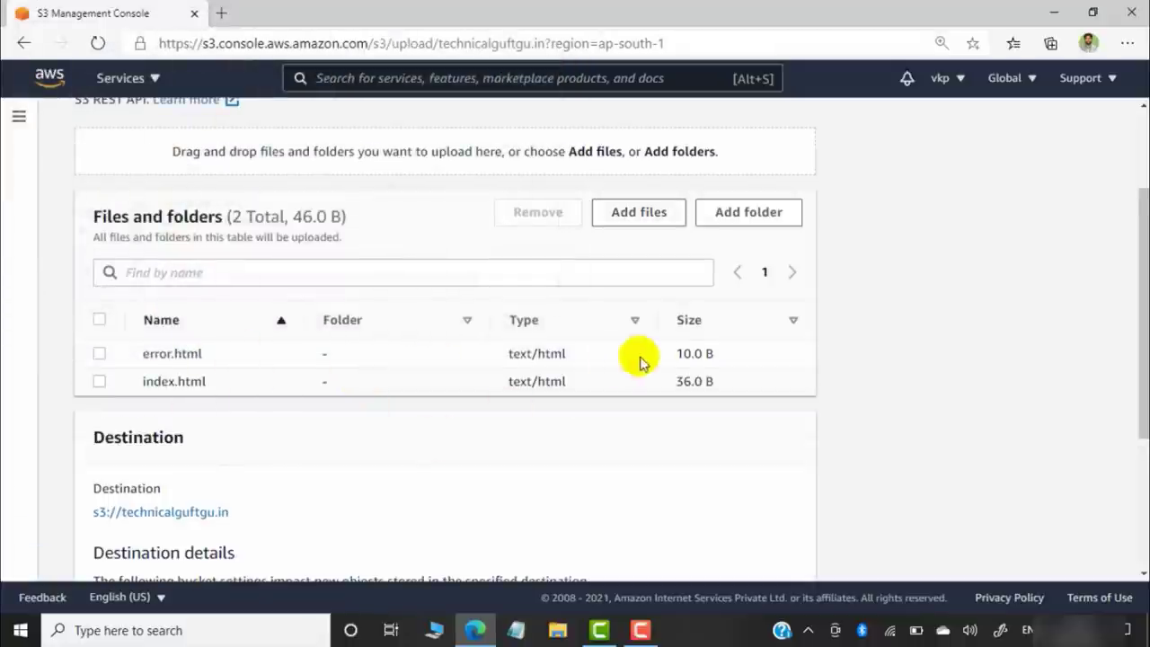
# Upload error.html and index.html to the technicalguftgu.in bucket and return to the bucket's object list.
pyautogui.scroll(-3, 629, 373)
pyautogui.click(778, 555)
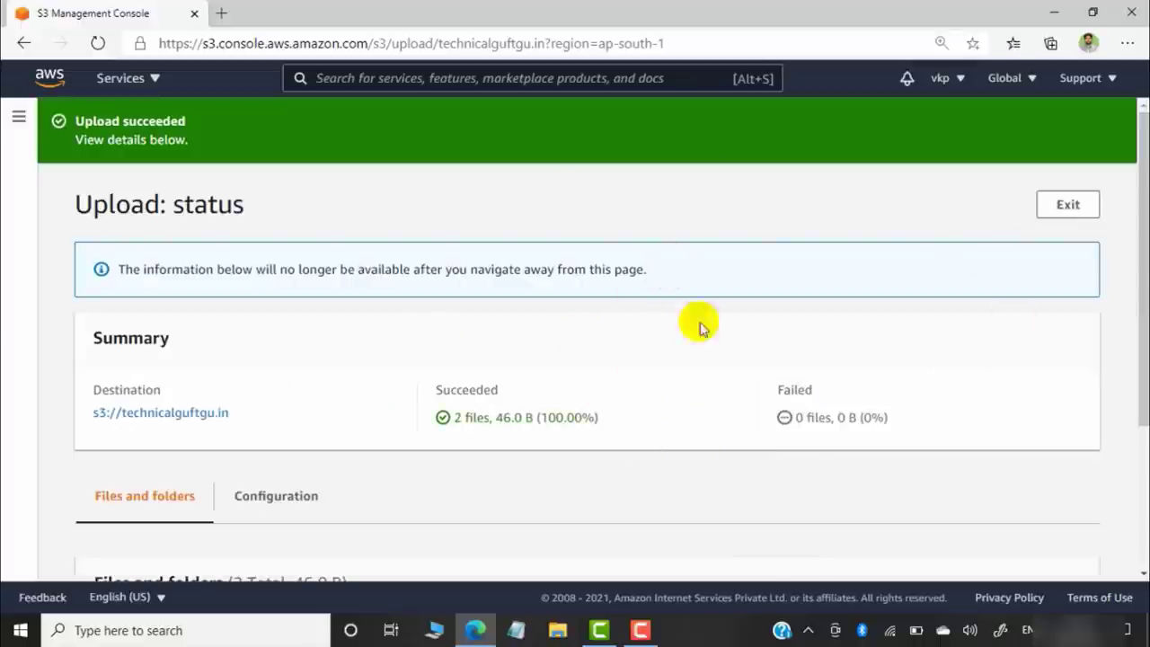
pyautogui.click(1072, 209)
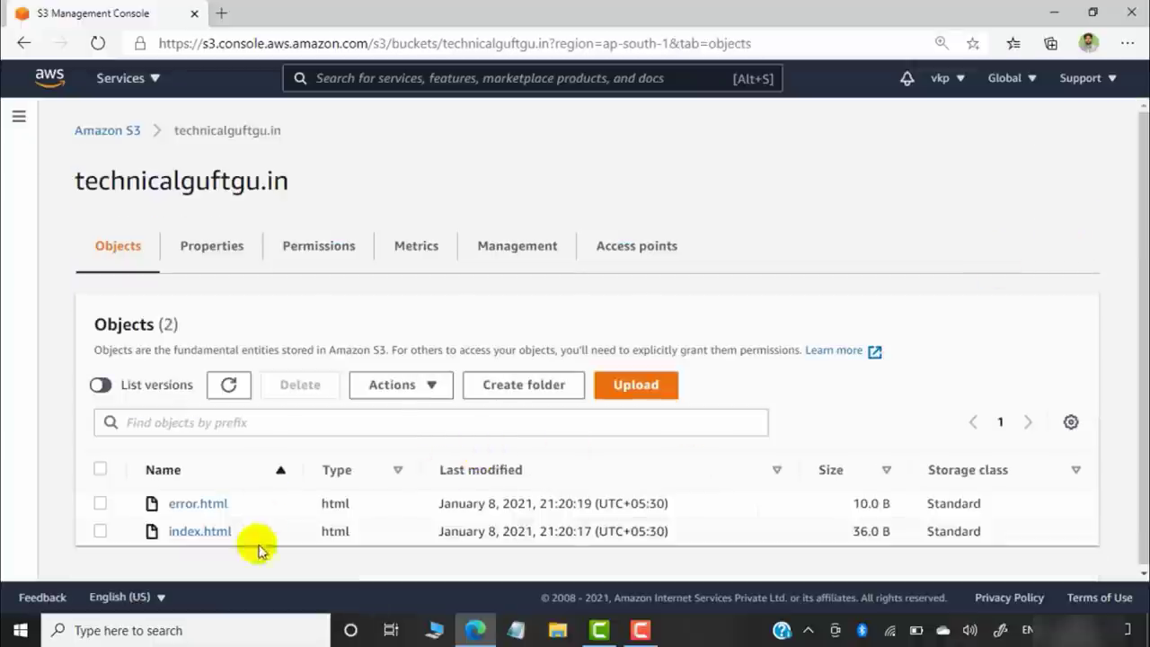
# Make error.html and index.html public, review the status summary, and return to the bucket's object list.
pyautogui.click(100, 504)
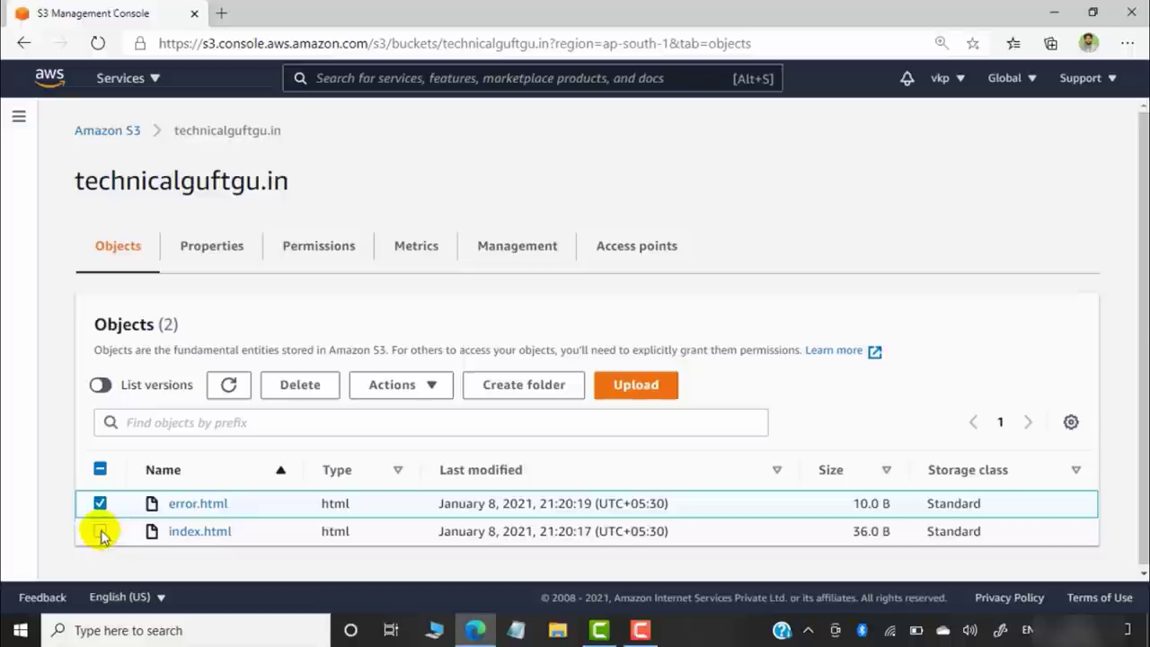
pyautogui.click(100, 531)
pyautogui.click(427, 393)
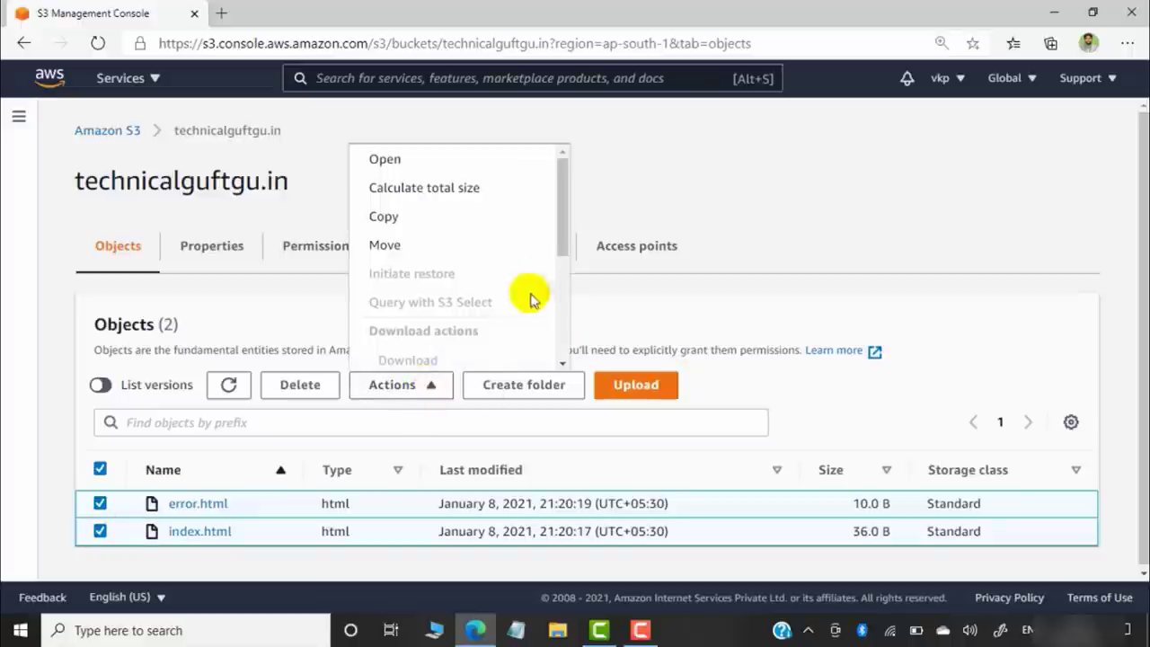
pyautogui.moveTo(565, 218); pyautogui.dragTo(546, 380)
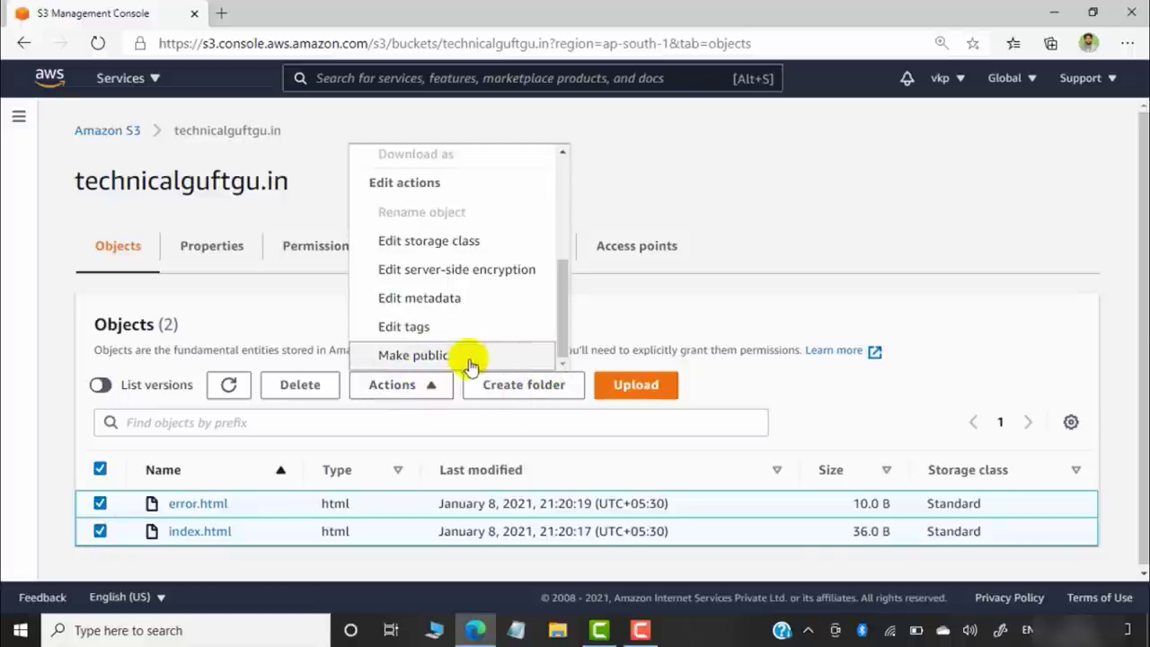
pyautogui.click(500, 360)
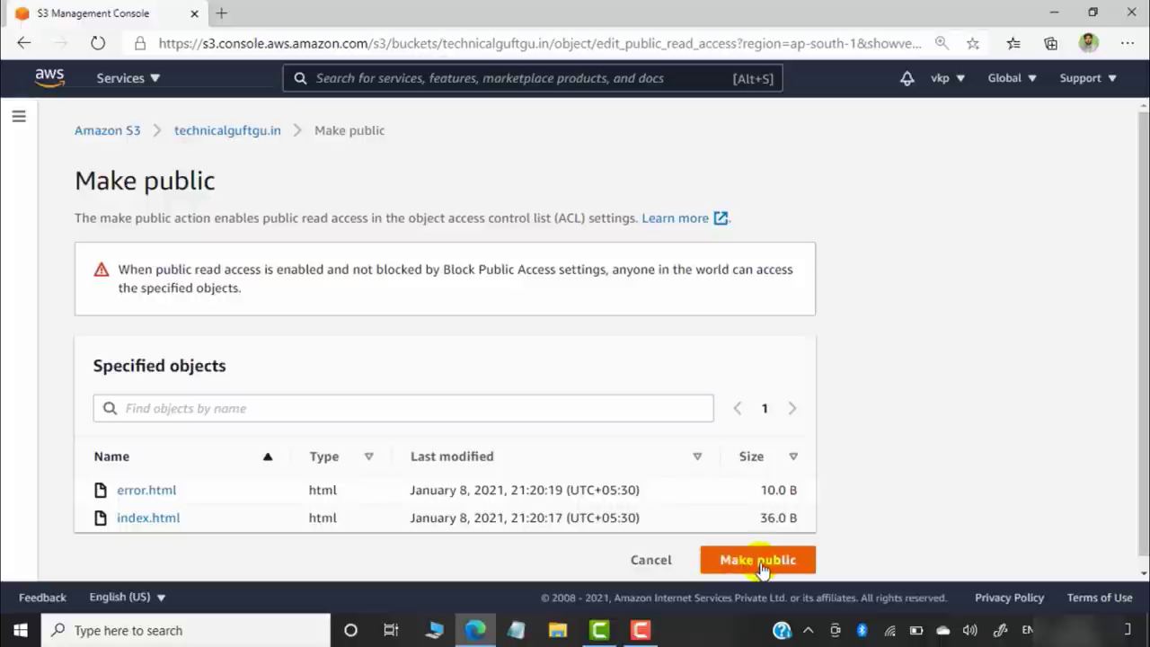
pyautogui.click(760, 565)
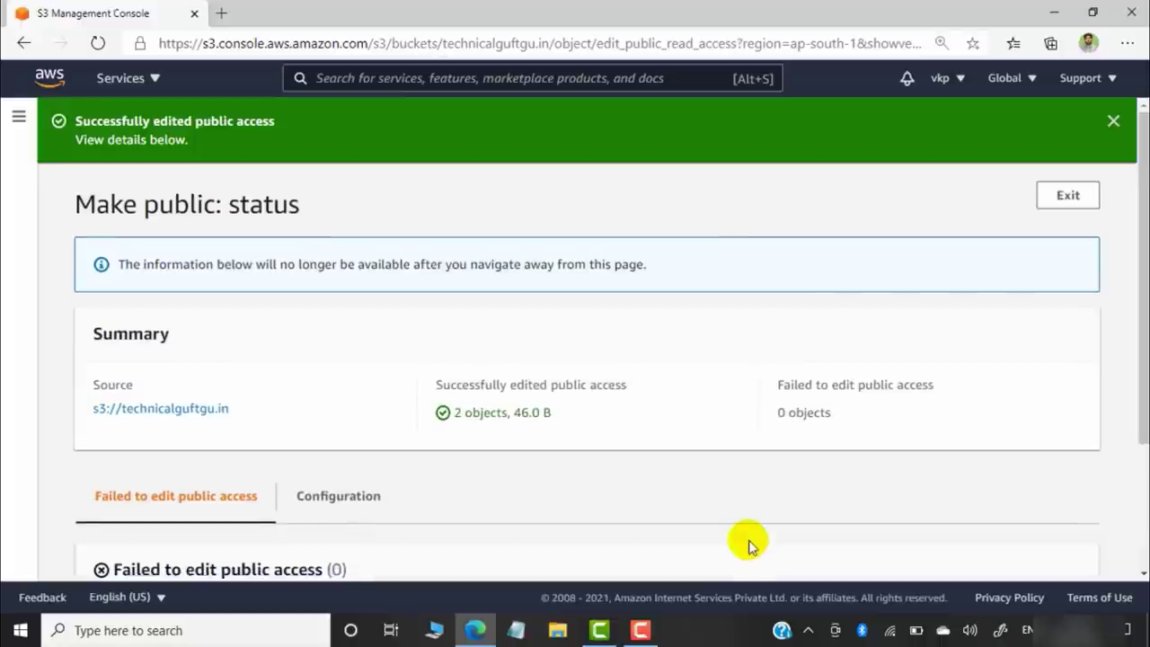
pyautogui.scroll(-2, 568, 492)
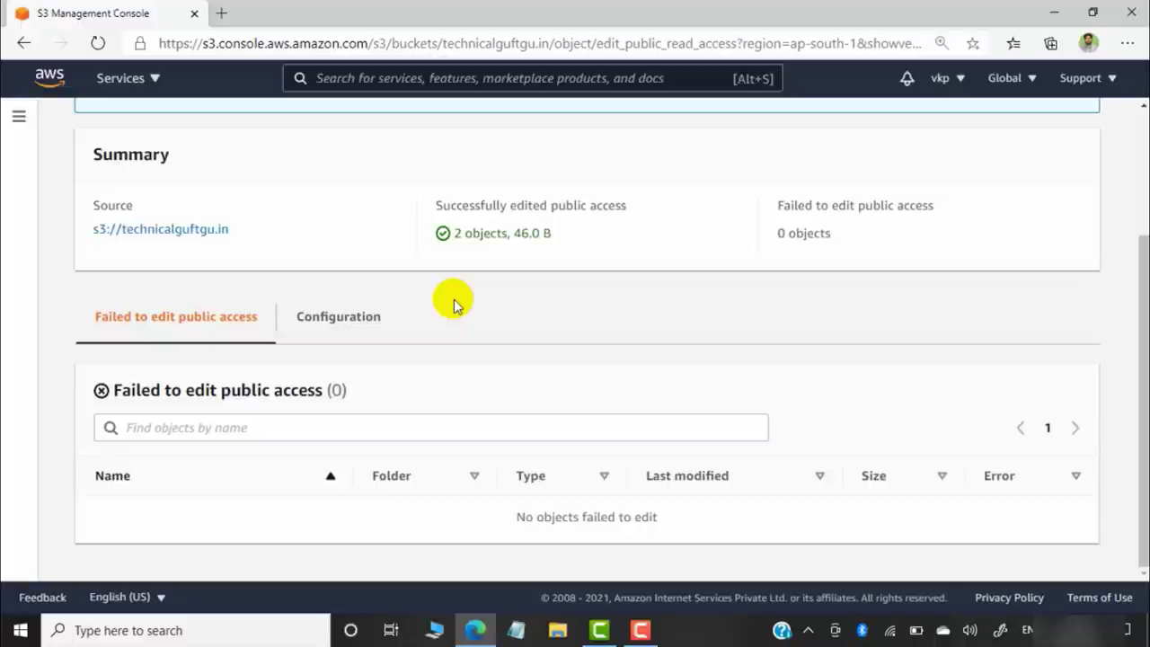
pyautogui.scroll(3, 506, 248)
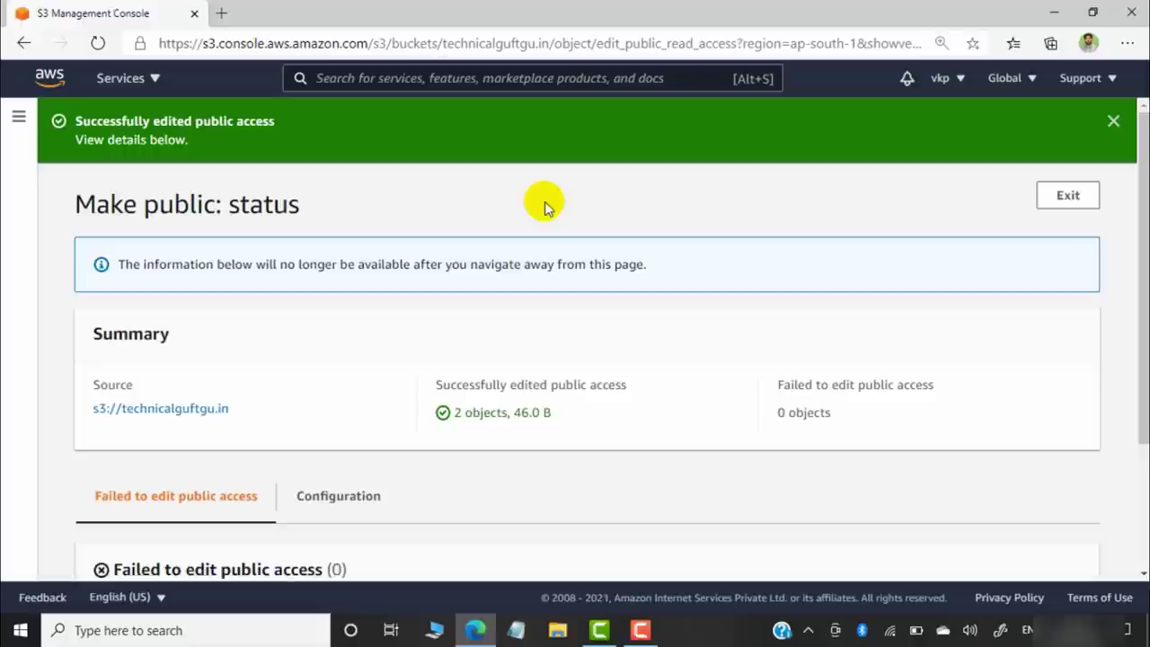
pyautogui.click(1066, 198)
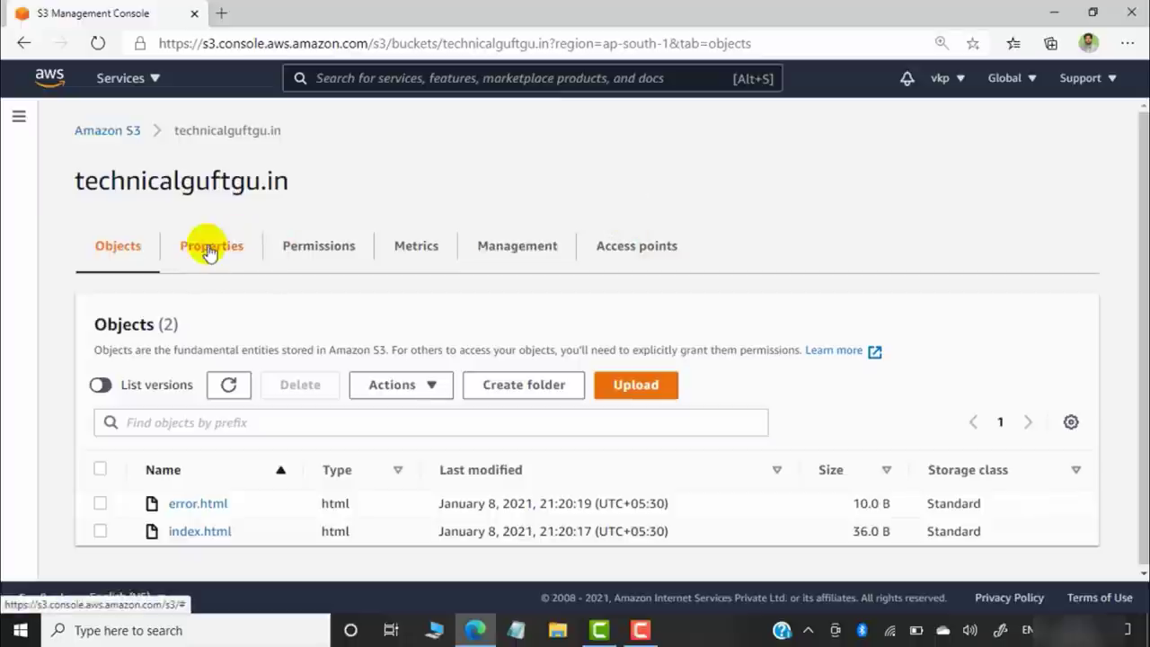
# Open the static website hosting settings in the technicalguftgu.in bucket's properties and enable hosting.
pyautogui.click(213, 251)
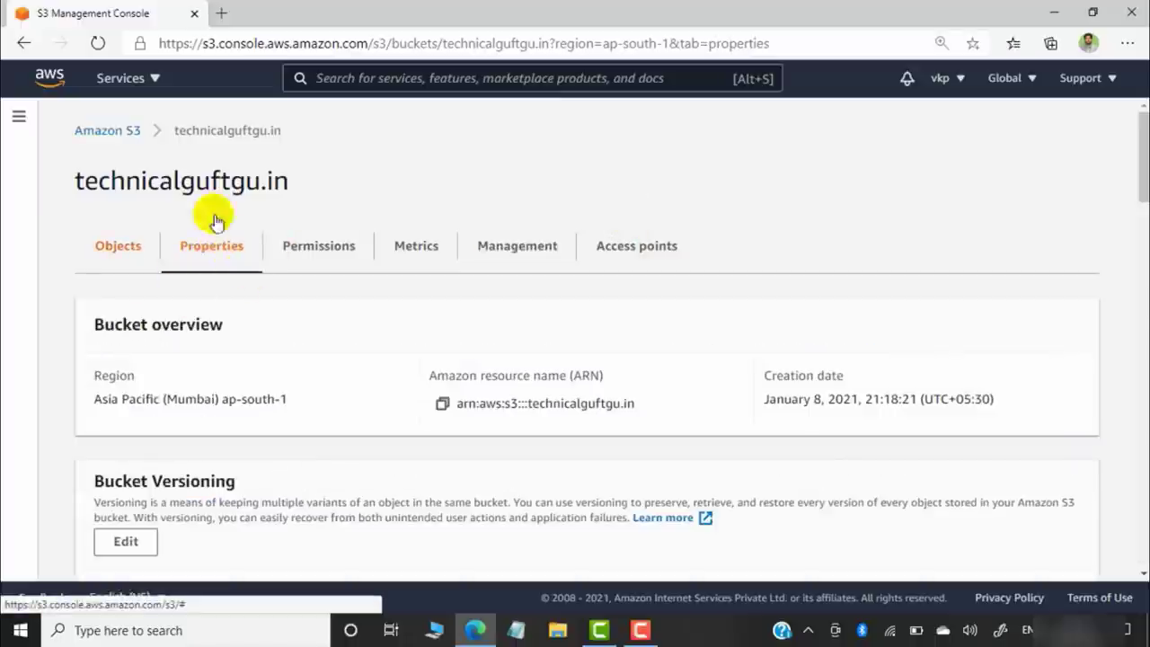
pyautogui.scroll(-2, 404, 404)
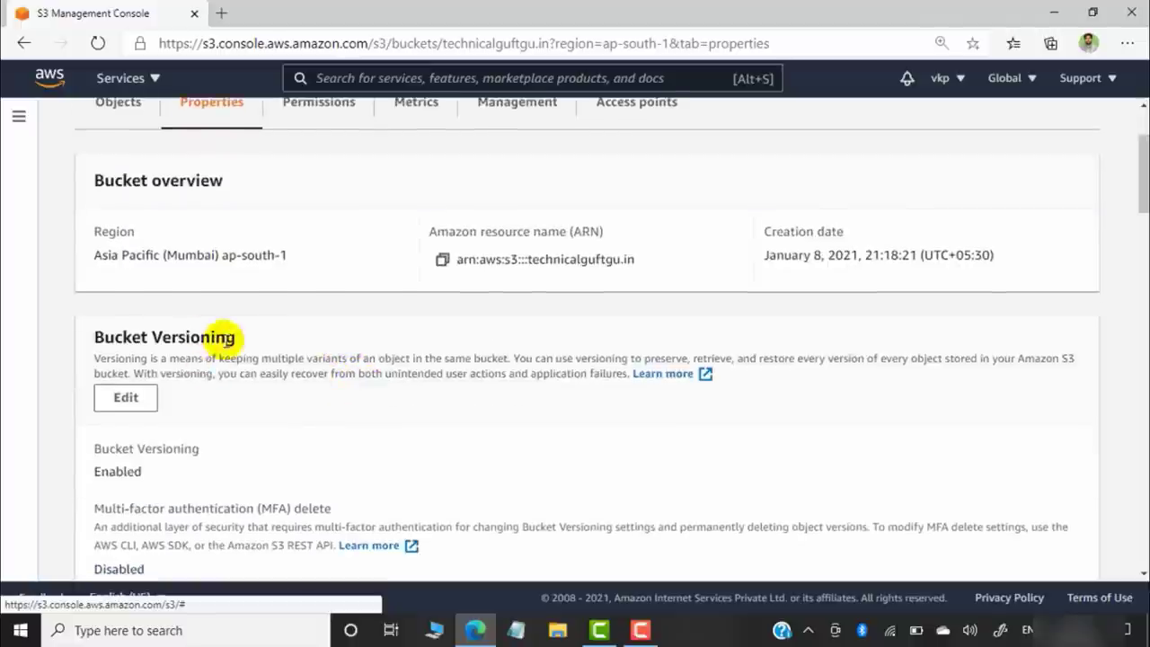
pyautogui.scroll(-1, 326, 384)
pyautogui.scroll(-5, 319, 391)
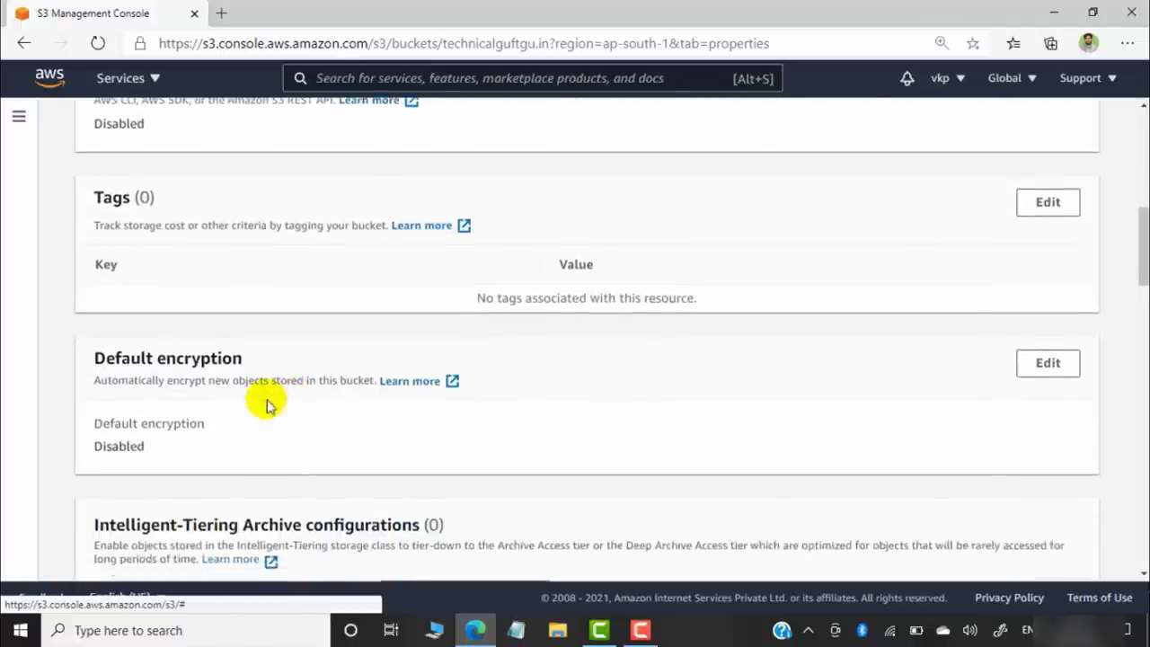
pyautogui.scroll(-8, 354, 362)
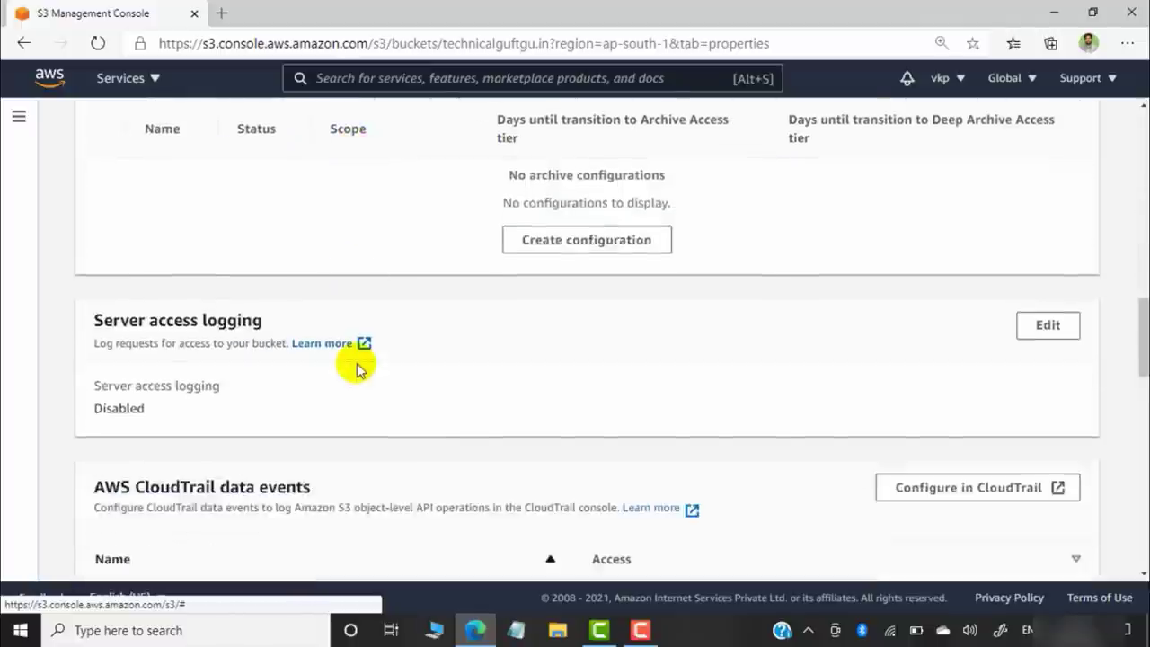
pyautogui.scroll(-7, 328, 355)
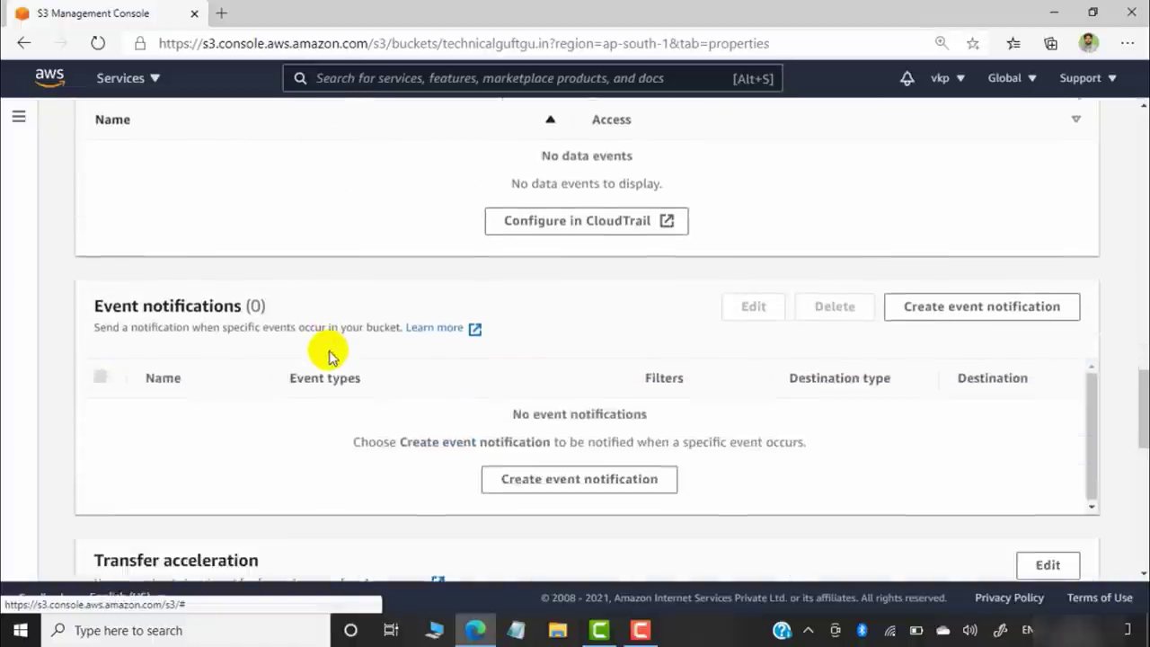
pyautogui.scroll(-3, 346, 366)
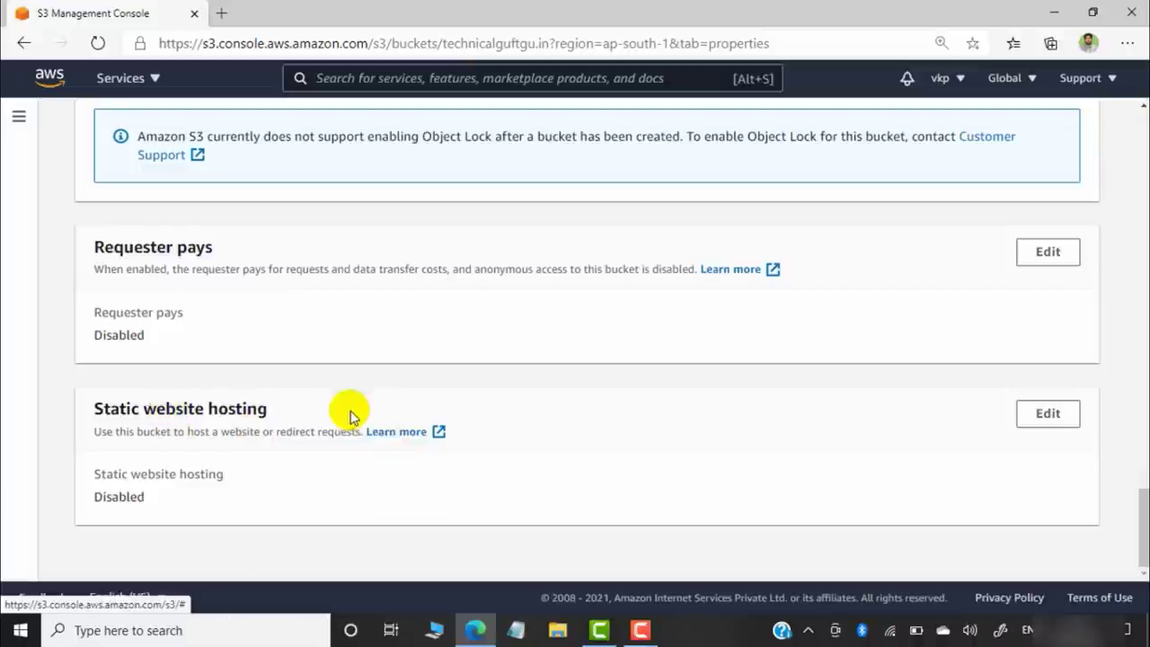
pyautogui.click(1052, 416)
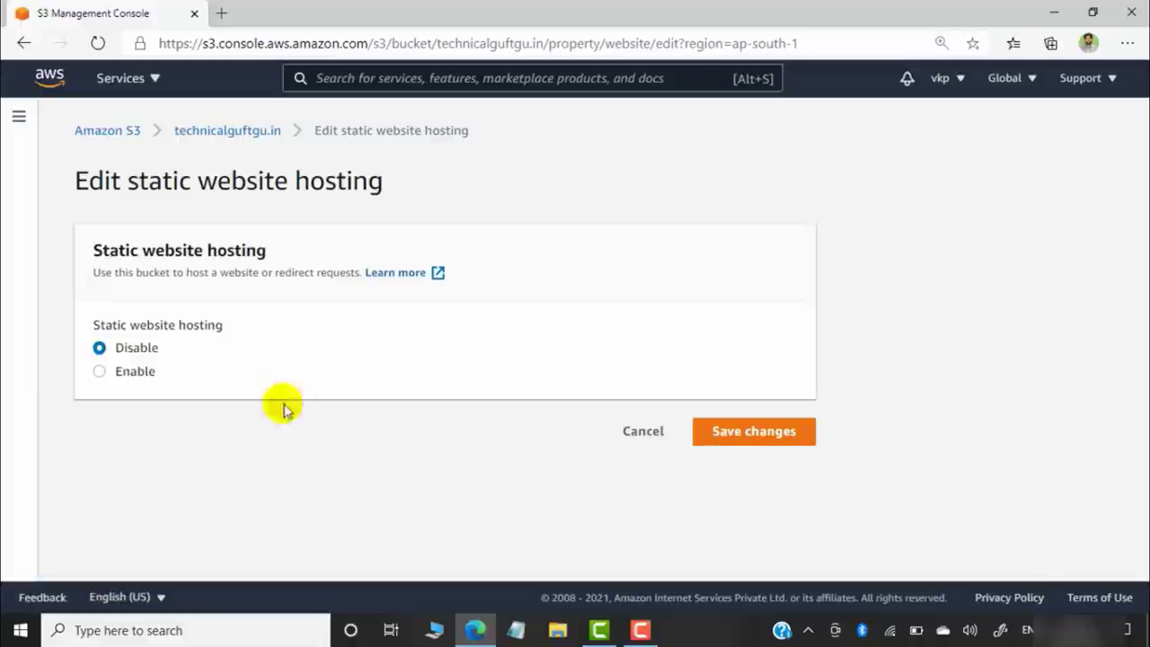
pyautogui.click(99, 374)
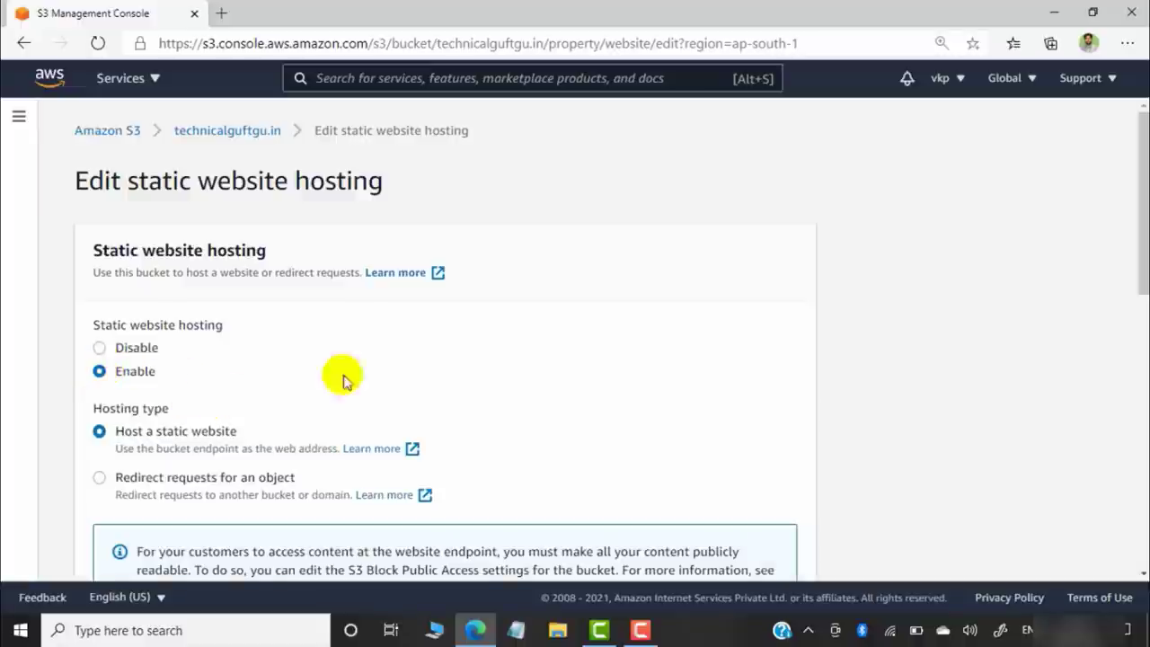
# Set the index document to index.html and the error document to error.html, and save the static website hosting changes.
pyautogui.scroll(-2, 359, 373)
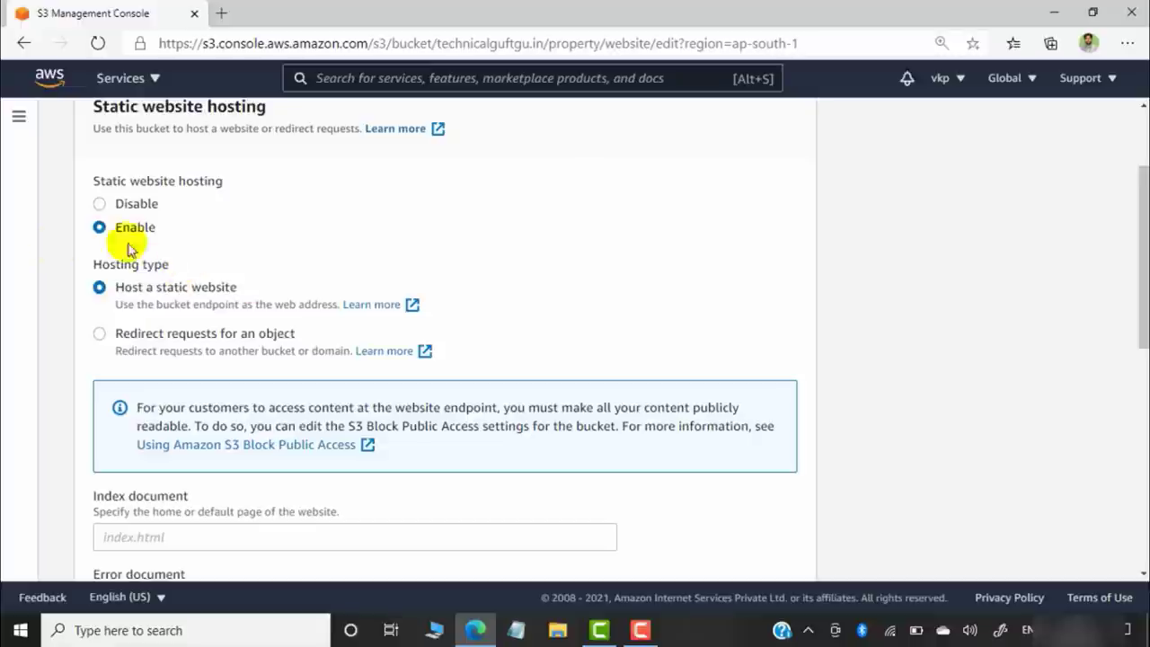
pyautogui.scroll(-1, 332, 358)
pyautogui.scroll(-3, 332, 358)
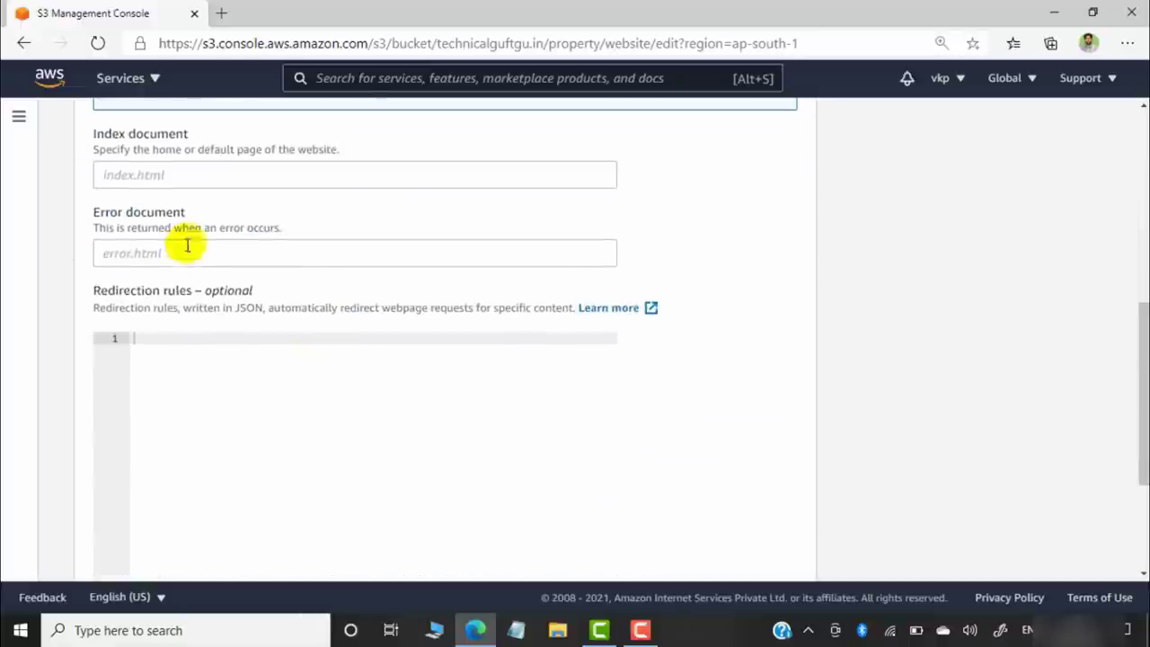
pyautogui.click(202, 175)
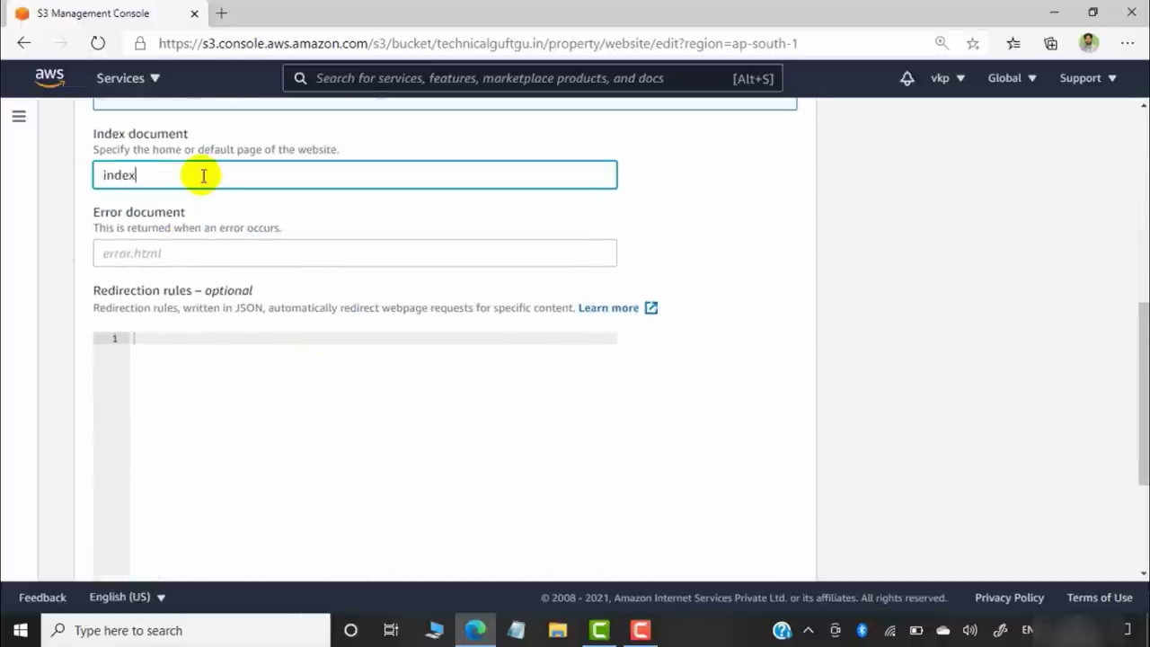
pyautogui.click(186, 255)
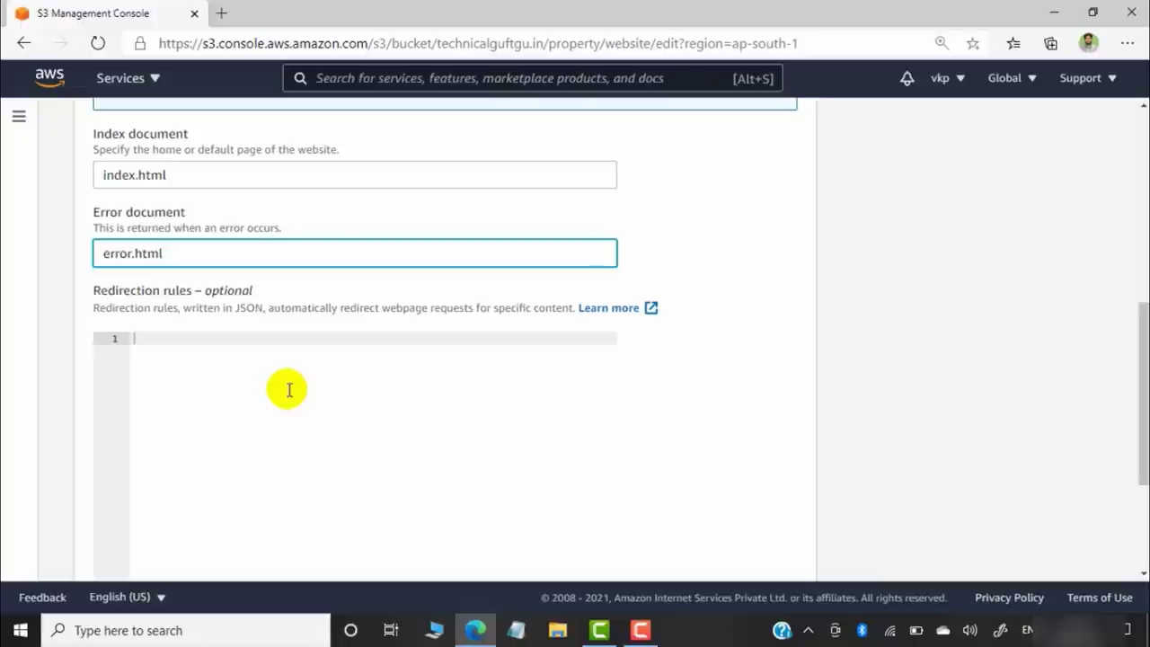
pyautogui.scroll(-3, 372, 360)
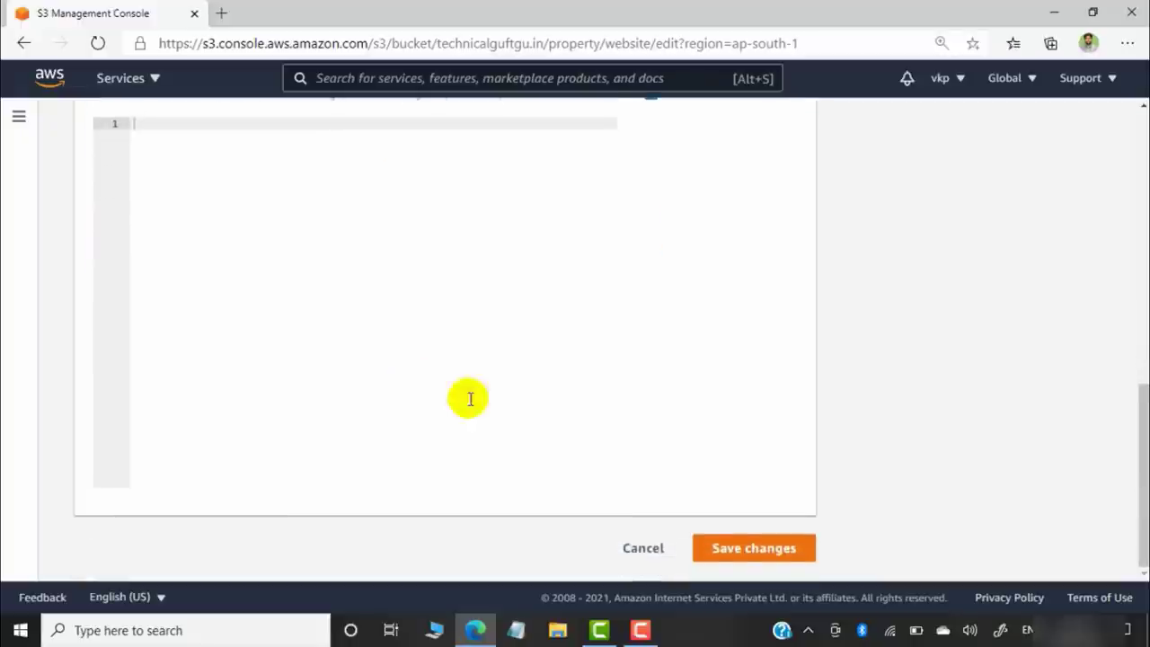
pyautogui.click(778, 551)
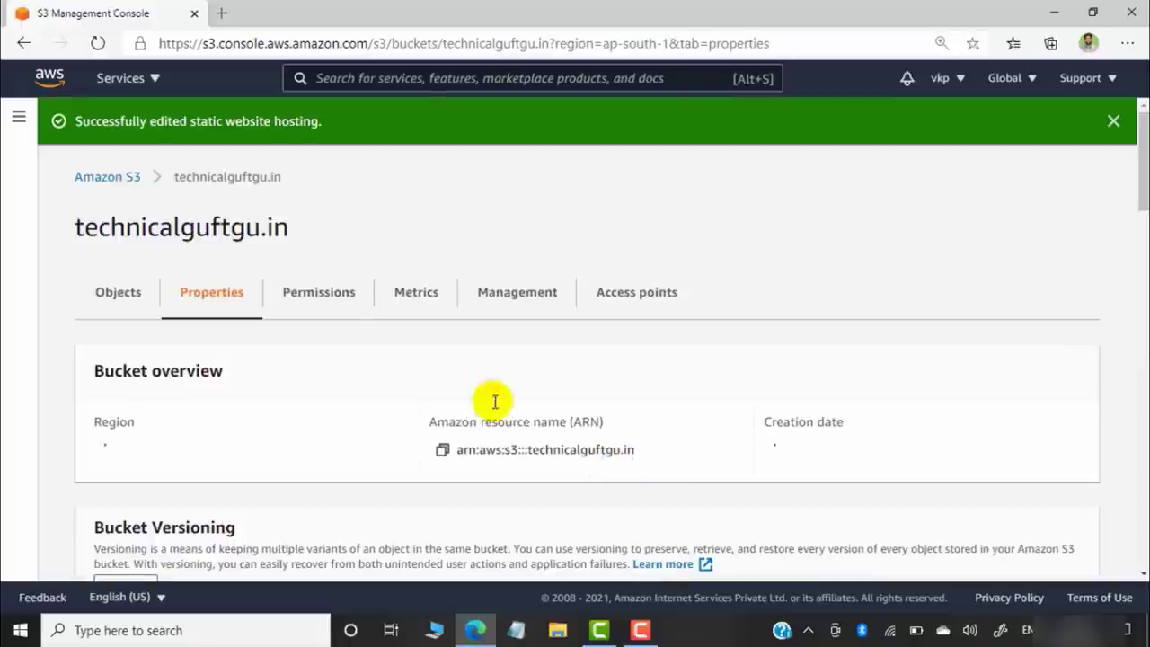
# Open the technicalguftgu.in bucket's policy for editing from its permissions.
pyautogui.click(326, 302)
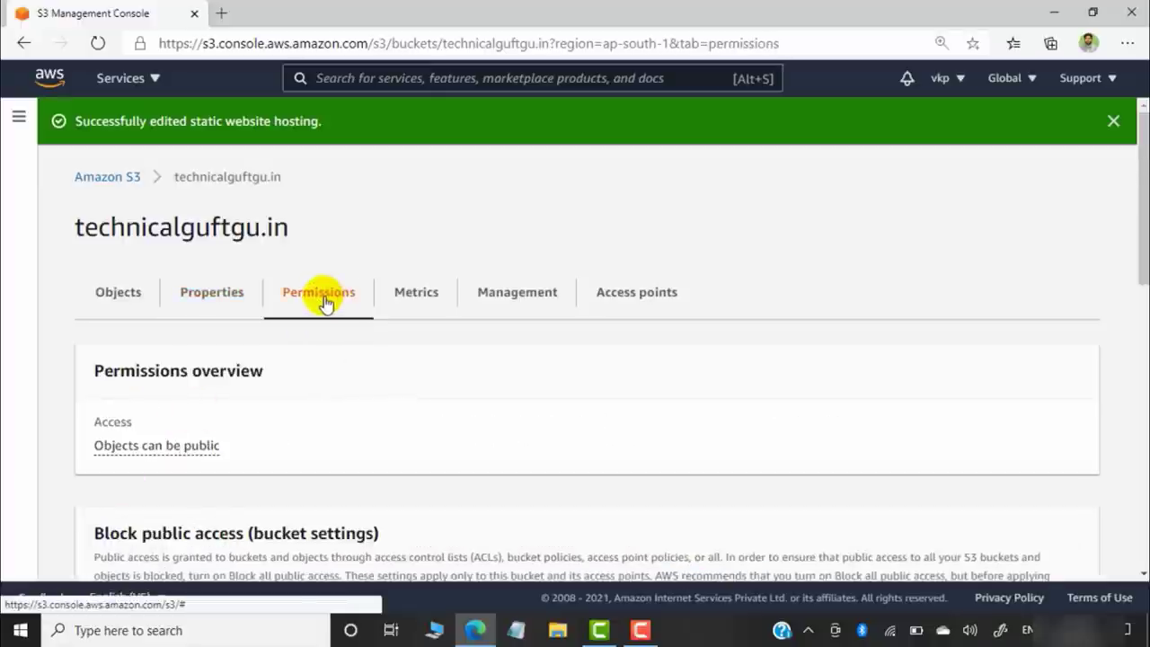
pyautogui.scroll(-5, 374, 437)
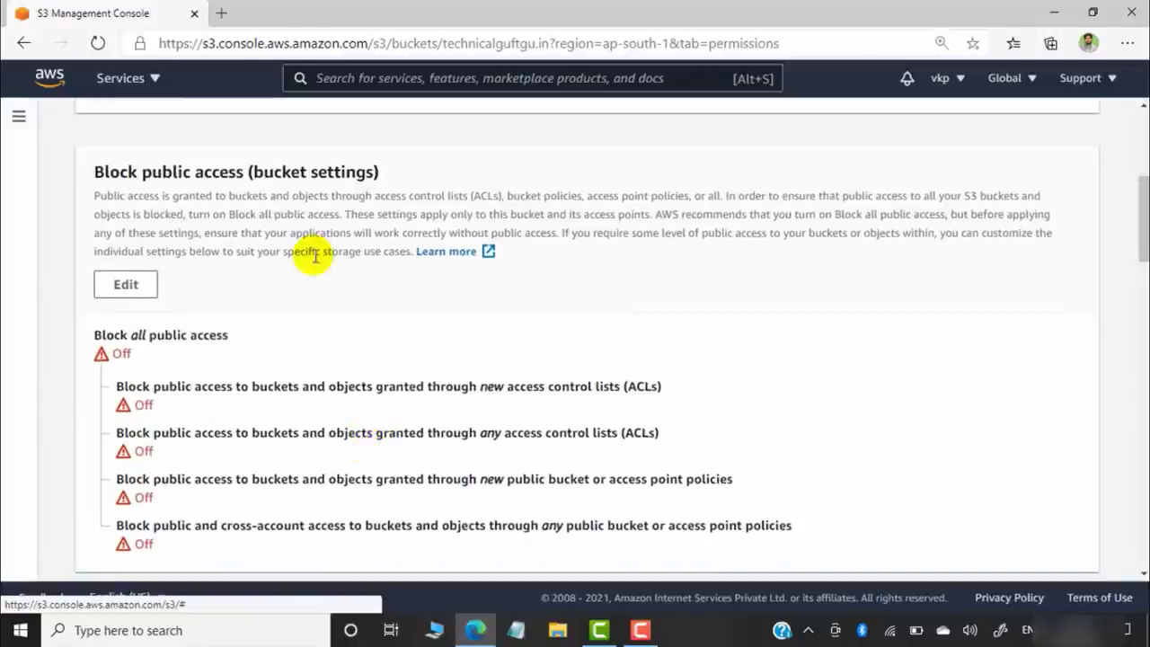
pyautogui.scroll(-3, 367, 346)
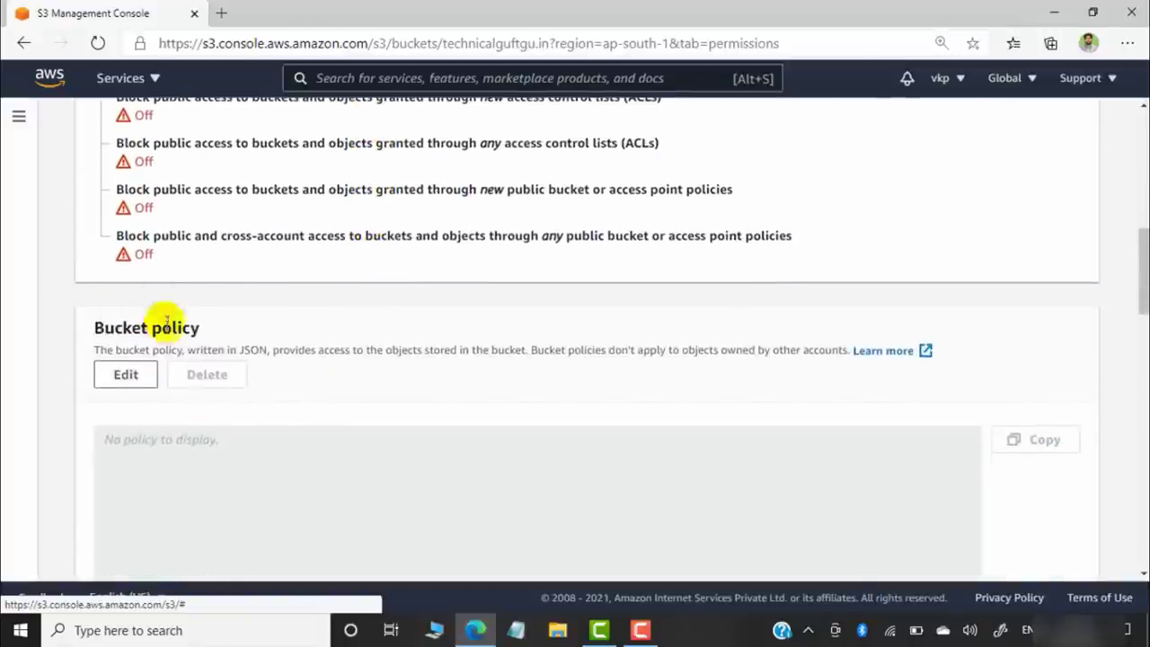
pyautogui.scroll(-2, 189, 368)
pyautogui.click(140, 229)
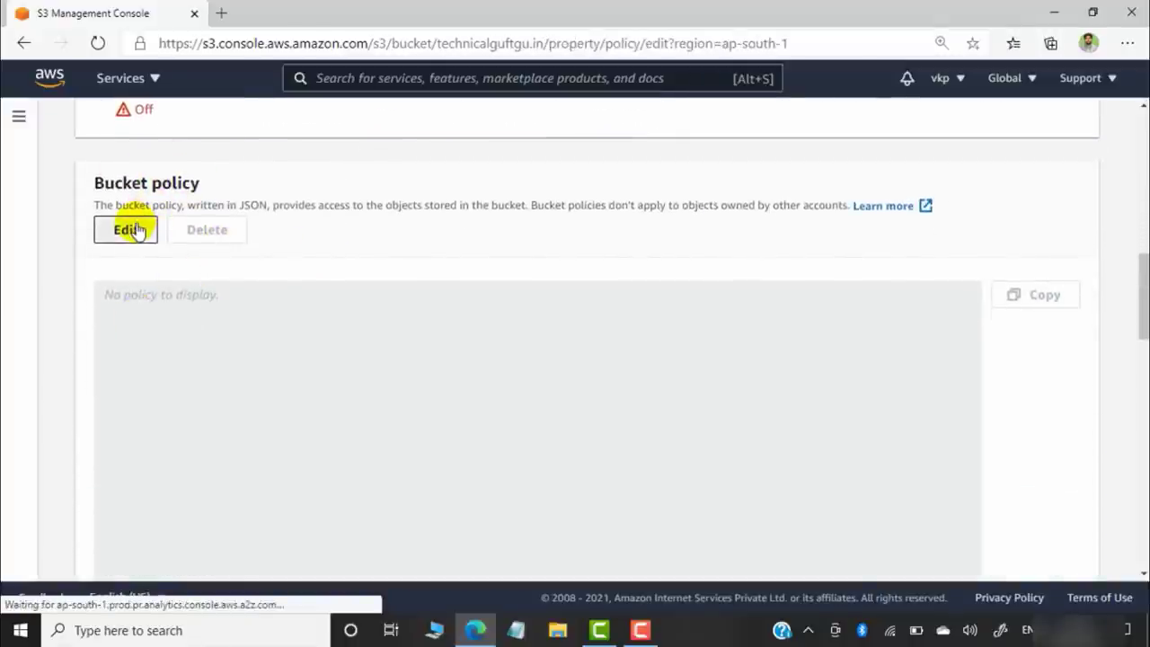
pyautogui.scroll(-2, 227, 400)
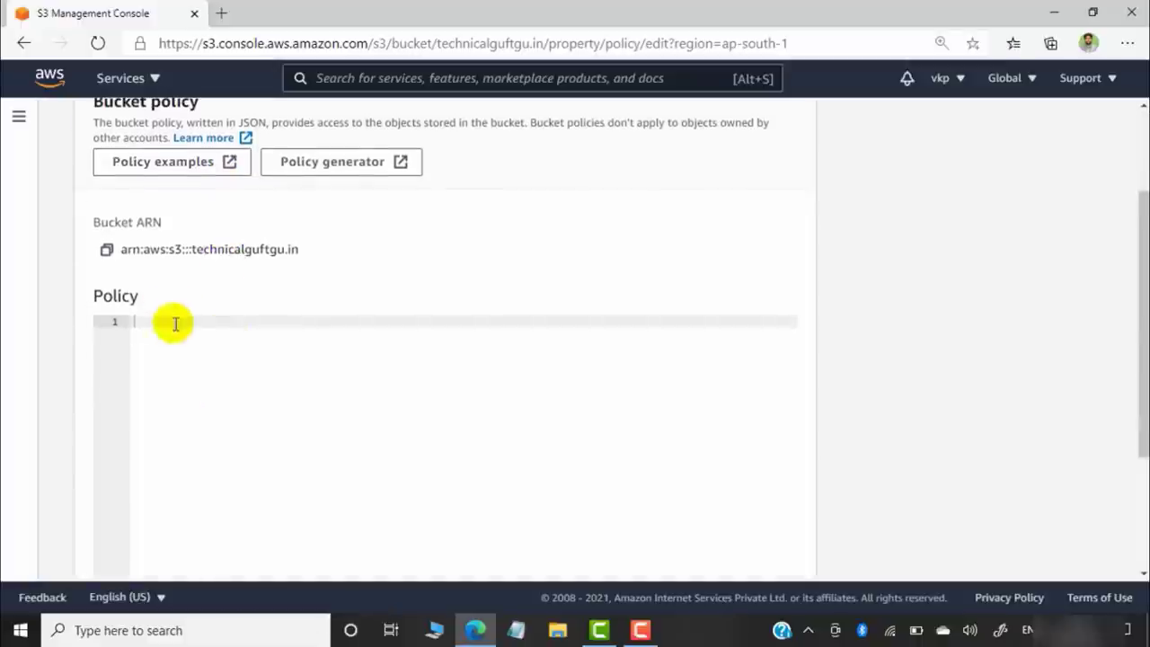
# Search the web in a new browser tab for "aws bucket policy example" and open the Amazon S3 Bucket Policy Examples page.
pyautogui.click(222, 13)
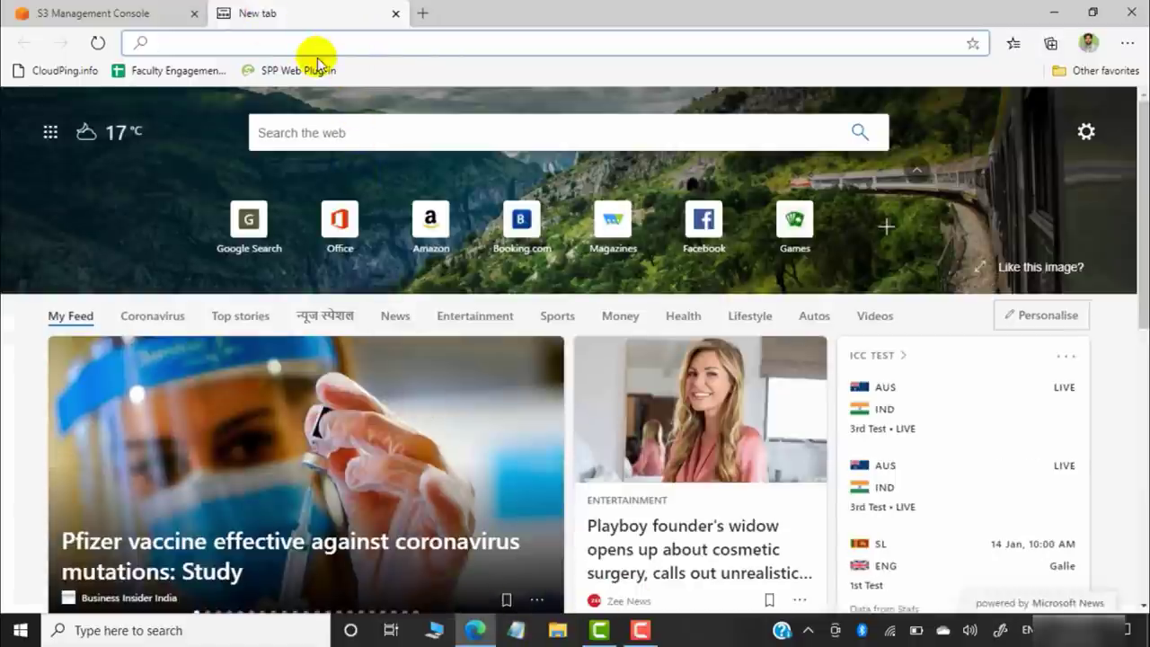
pyautogui.write('aws')
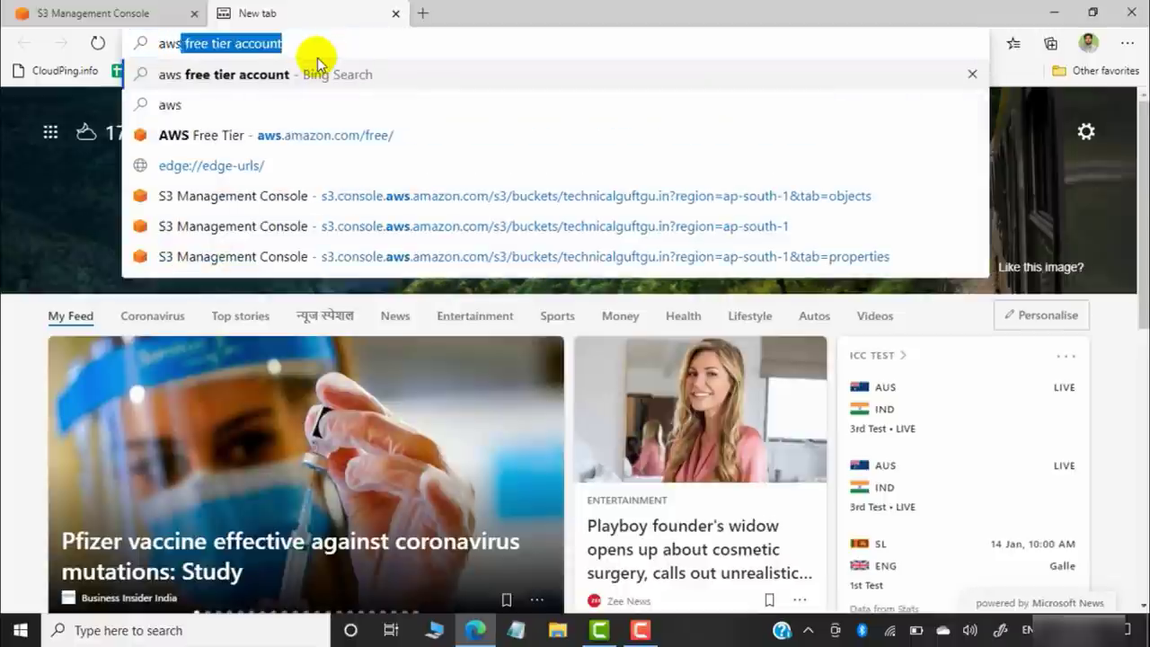
pyautogui.write(' bucket policy')
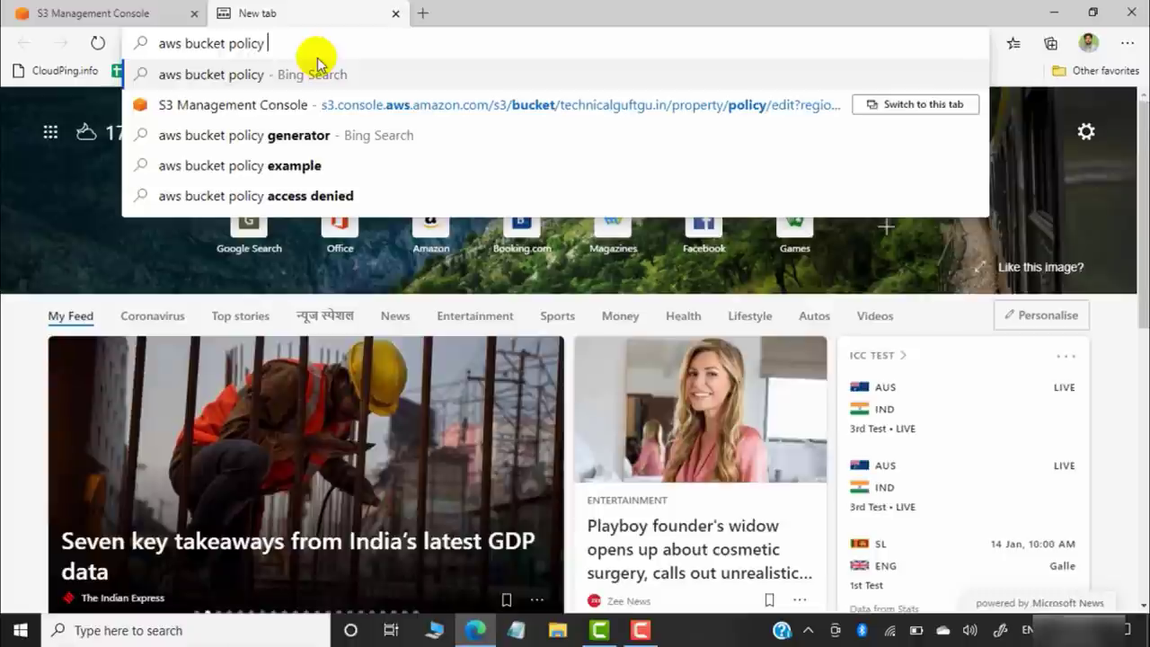
pyautogui.click(317, 163)
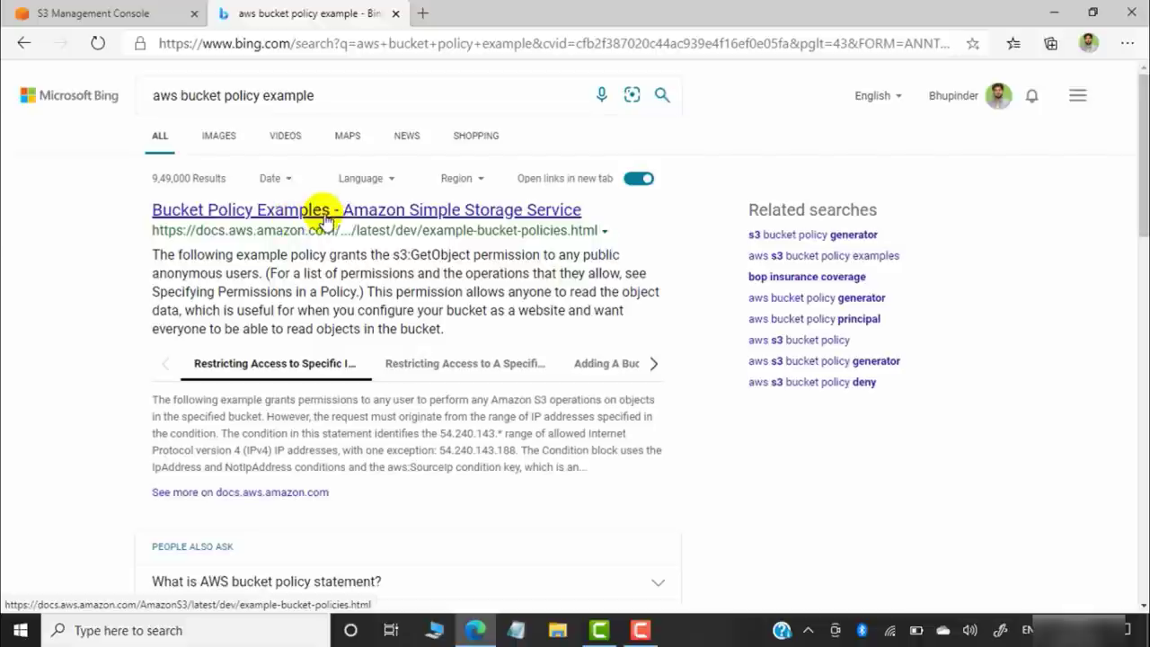
pyautogui.click(471, 215)
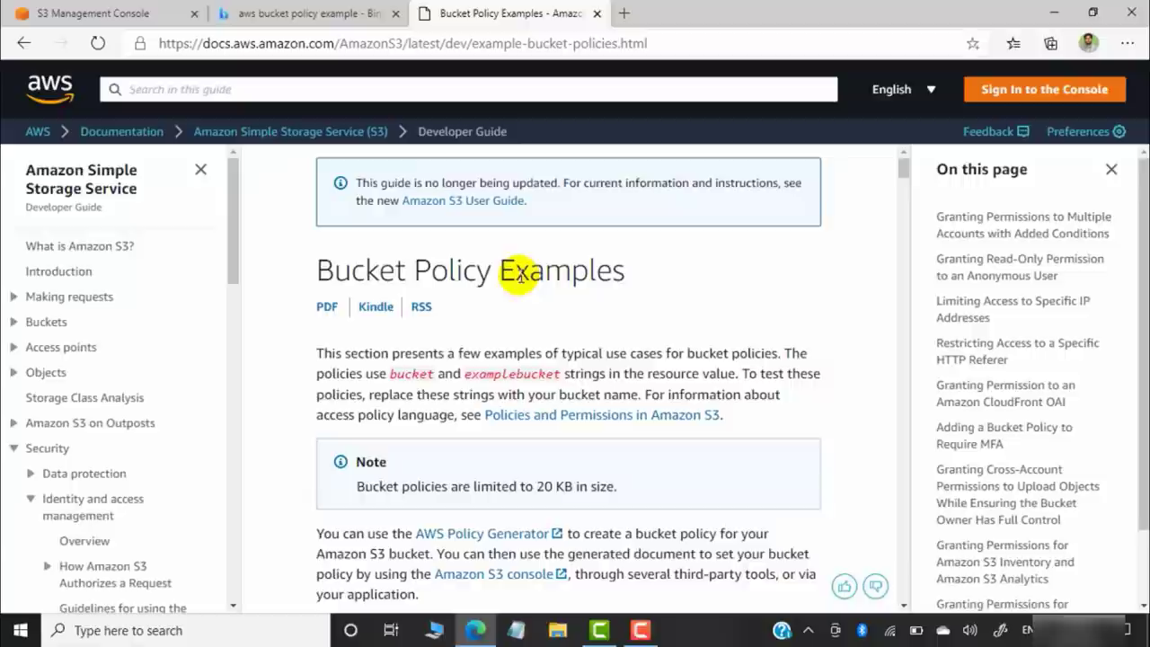
# Copy the example policy from the section Granting Read-Only Permission to an Anonymous User.
pyautogui.scroll(-4, 521, 377)
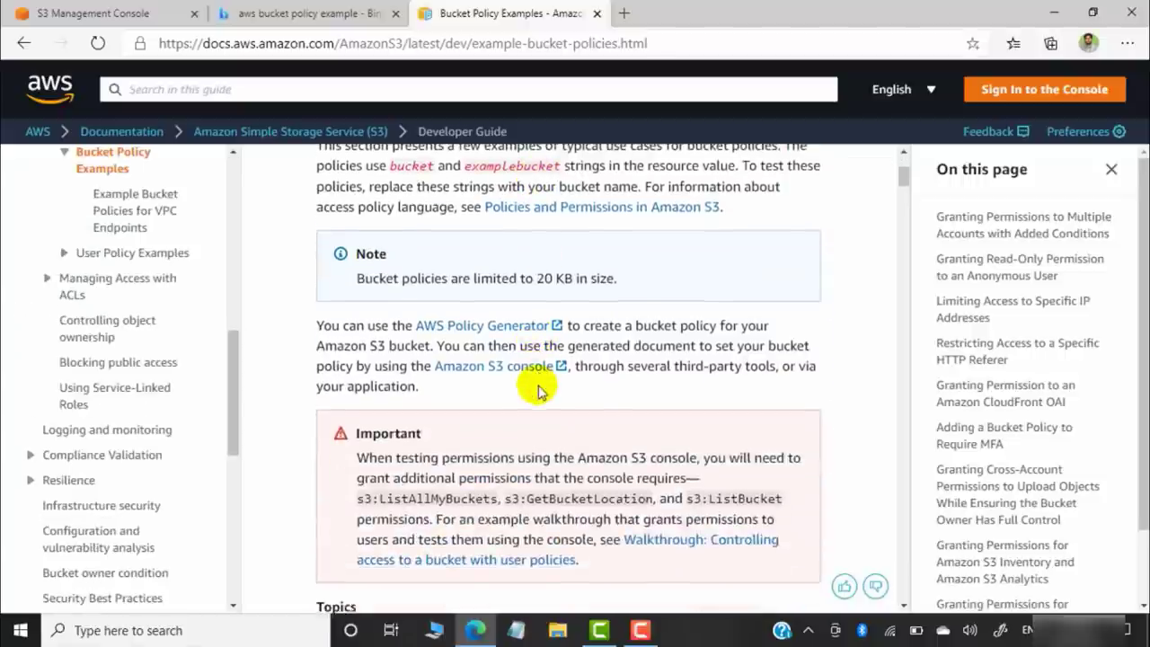
pyautogui.scroll(-2, 539, 391)
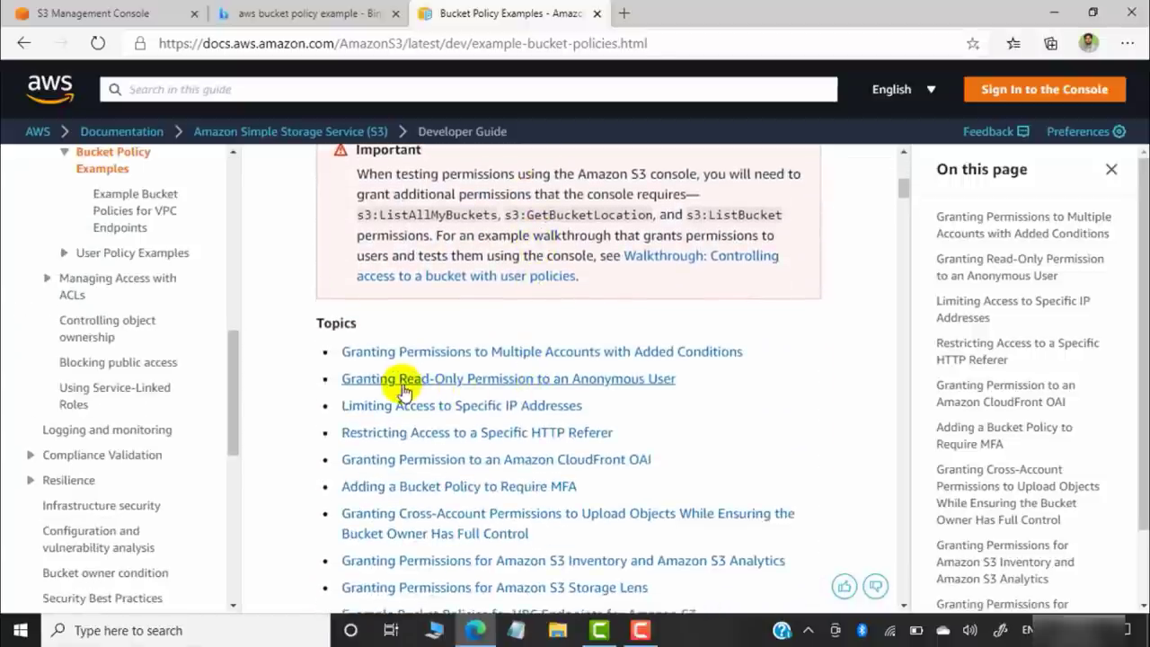
pyautogui.click(592, 387)
pyautogui.scroll(-5, 582, 396)
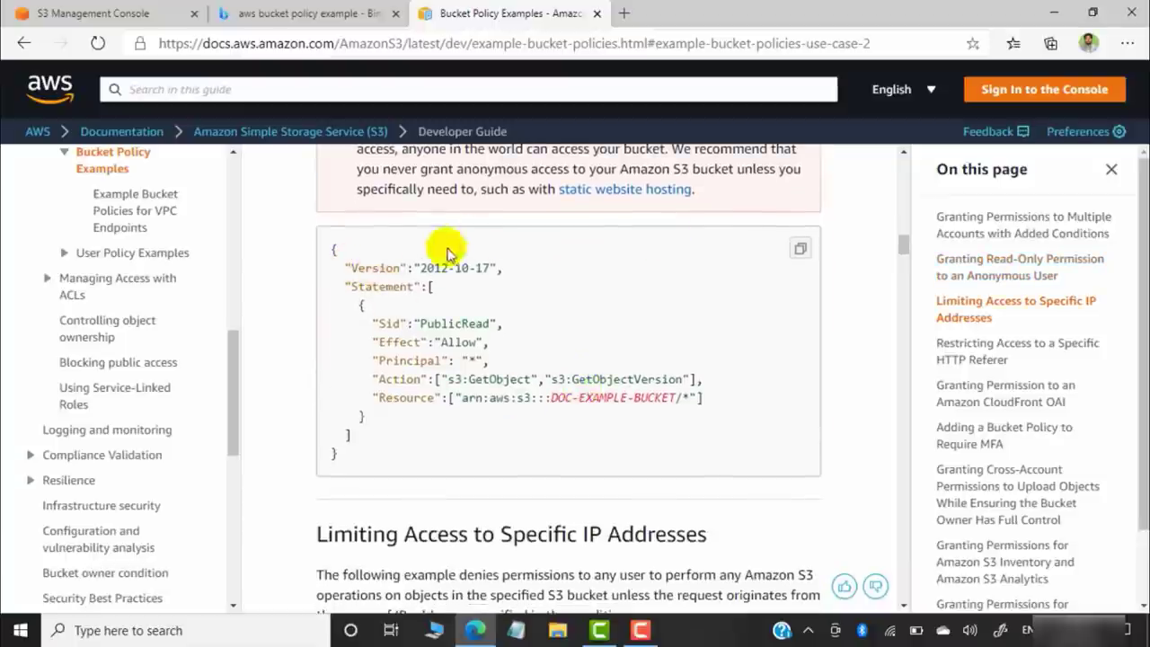
pyautogui.scroll(4, 645, 308)
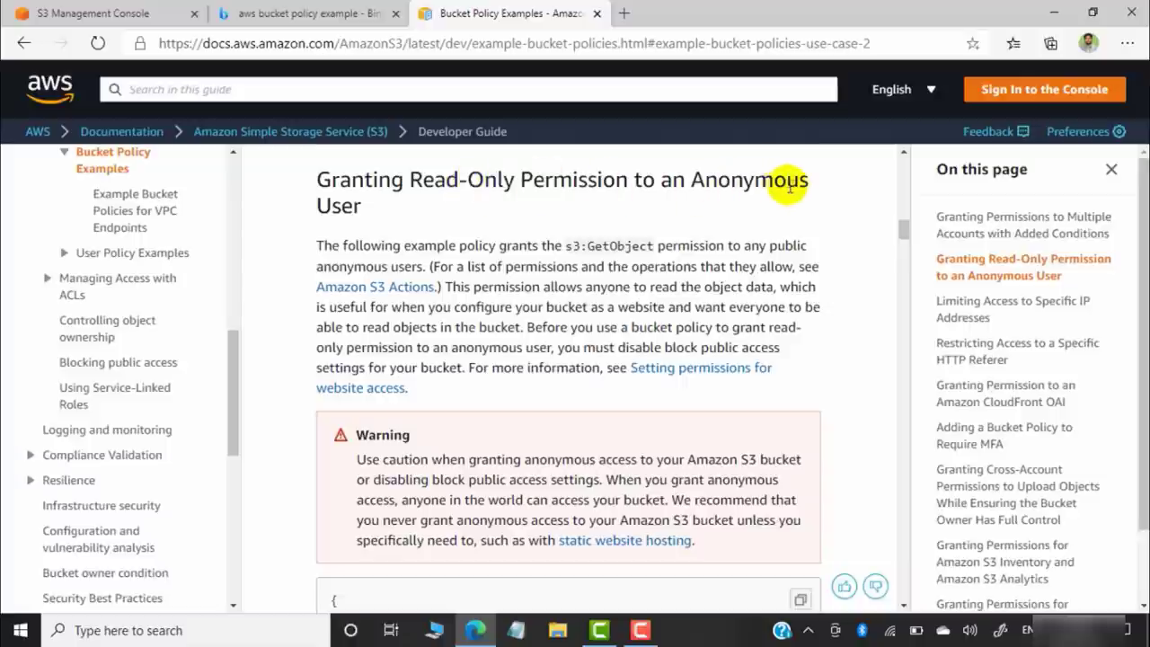
pyautogui.scroll(-3, 575, 375)
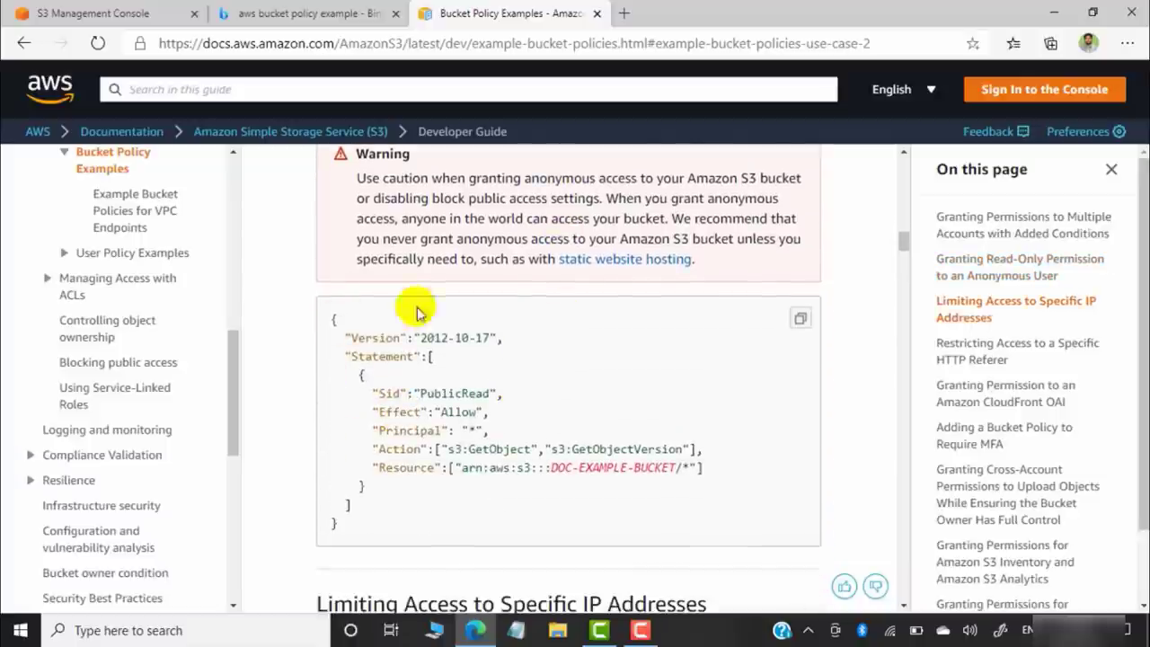
pyautogui.click(800, 321)
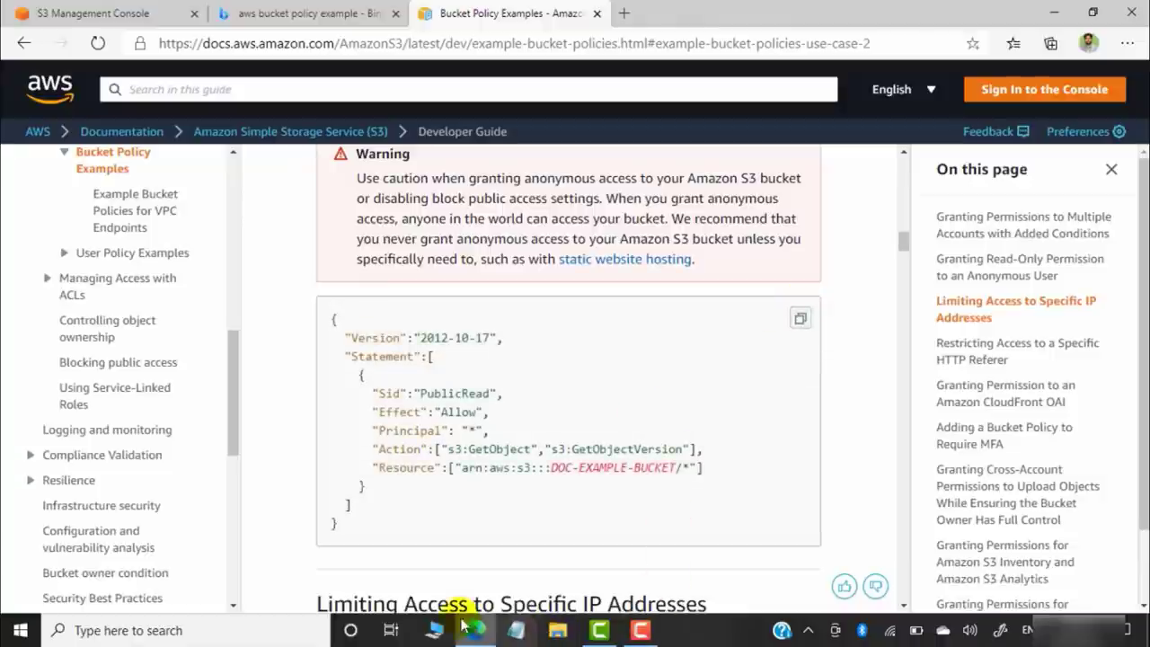
# Return to the S3 console and paste the copied PublicRead policy into the bucket policy editor.
pyautogui.click(83, 12)
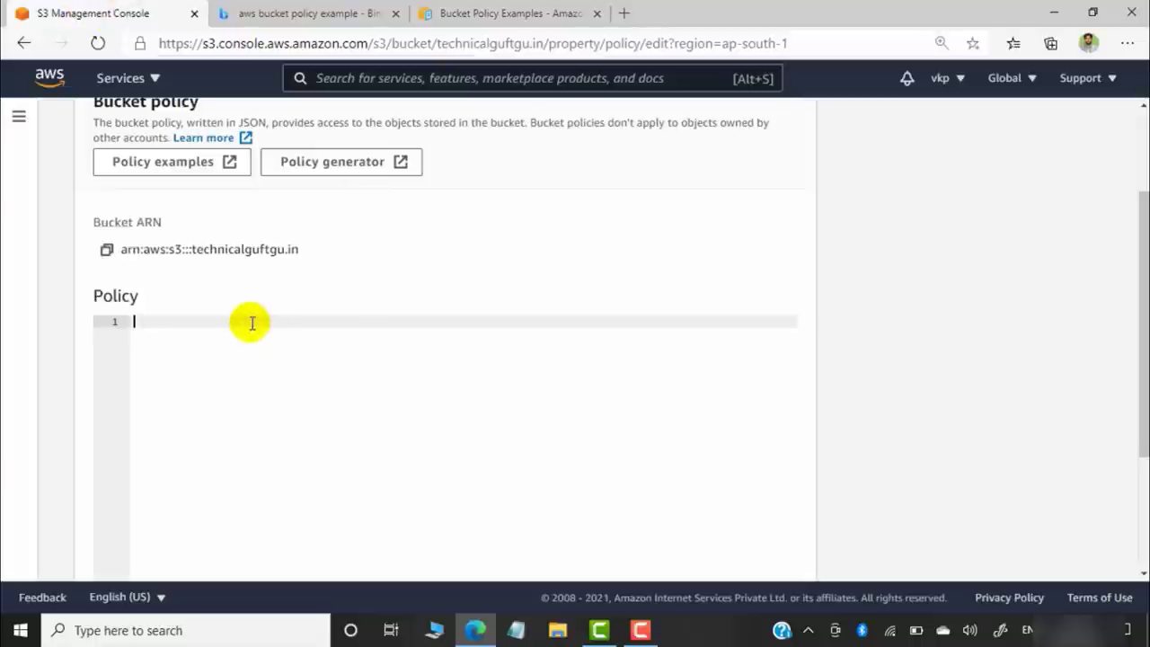
pyautogui.scroll(2, 306, 288)
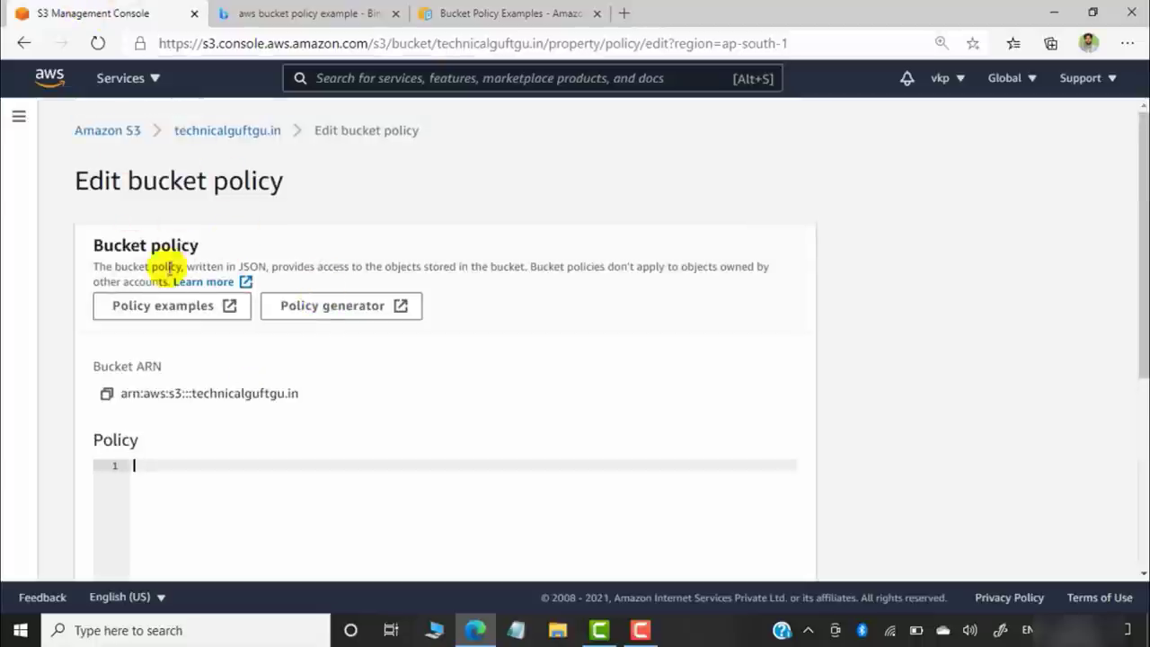
pyautogui.scroll(-1, 204, 465)
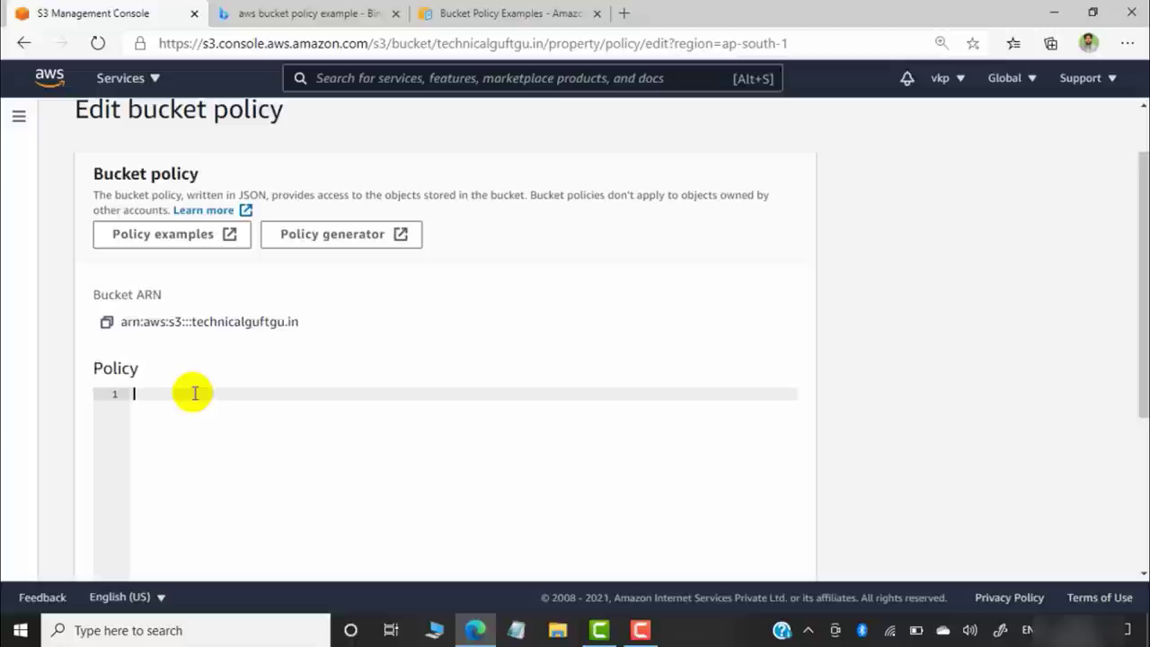
pyautogui.hotkey('ctrl', 'v')
pyautogui.scroll(-2, 360, 449)
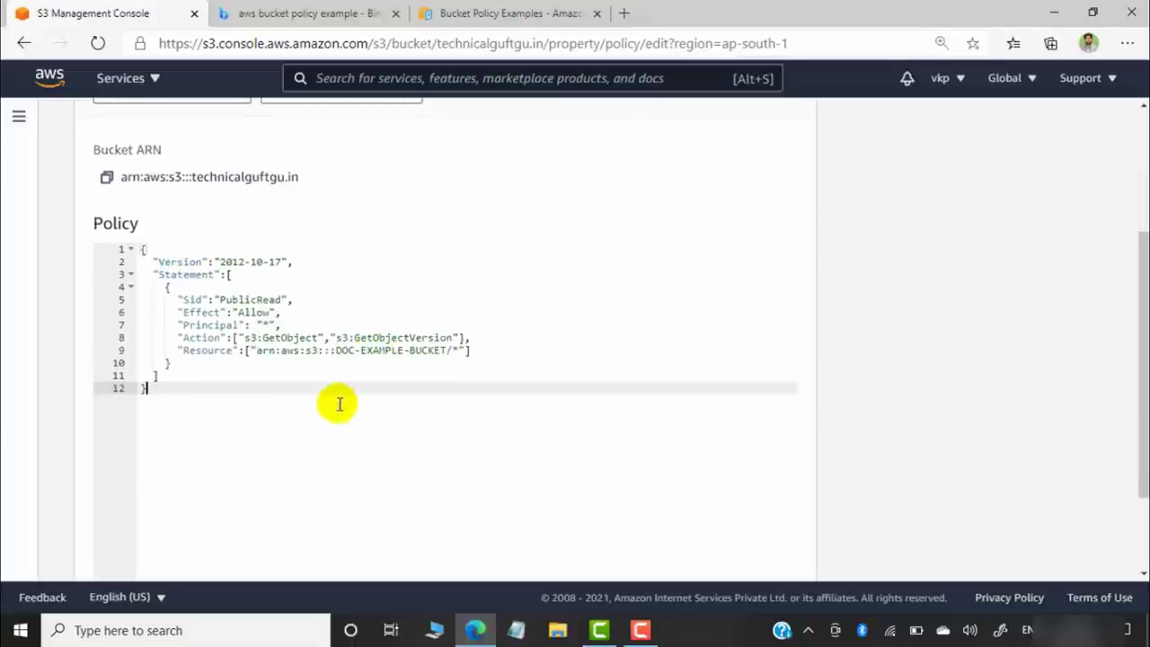
# Replace DOC-EXAMPLE-BUCKET in the policy's Resource ARN with technicalguftgu.in and save the bucket policy.
pyautogui.moveTo(447, 350); pyautogui.dragTo(334, 352)
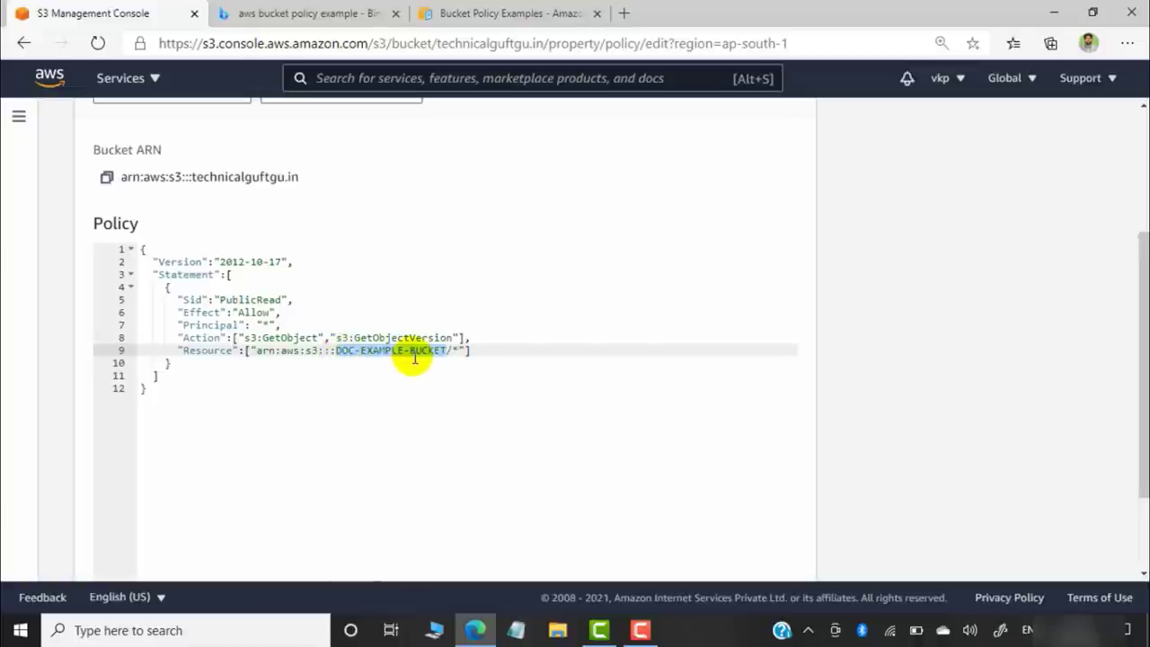
pyautogui.write('technicalguftgu.in')
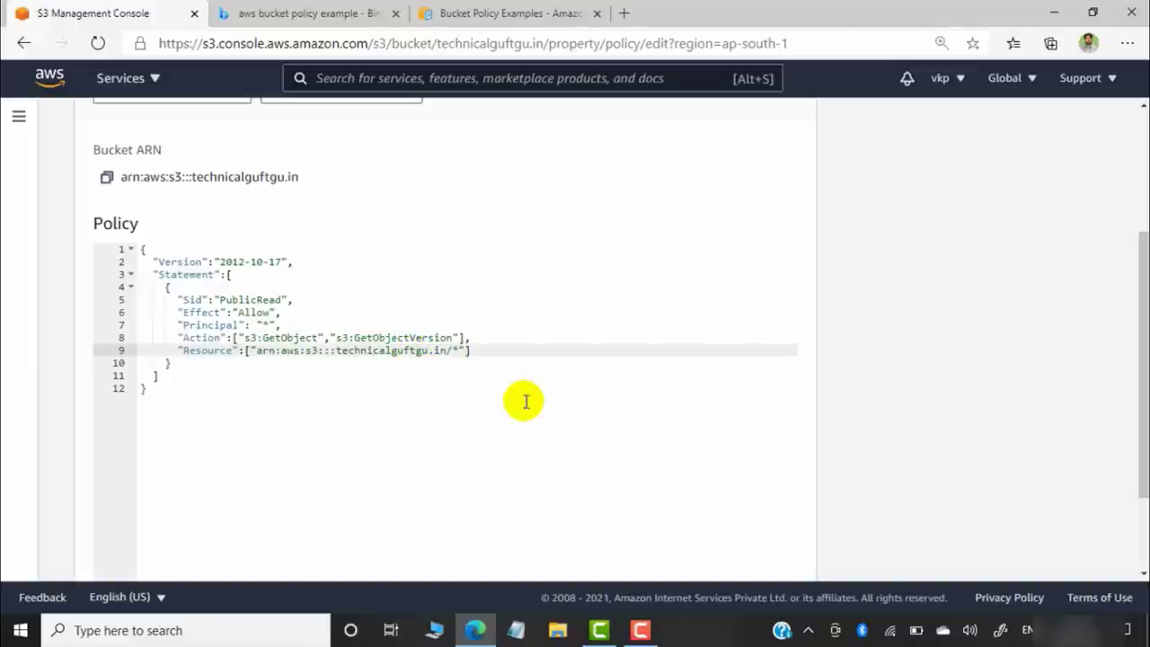
pyautogui.click(162, 253)
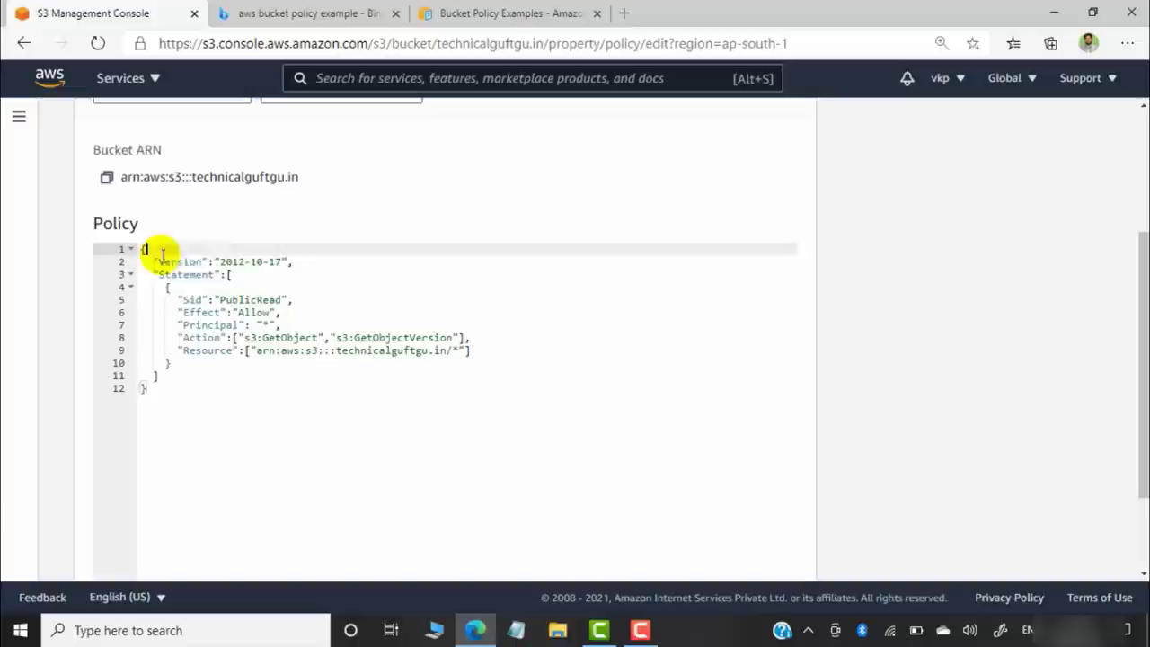
pyautogui.moveTo(163, 254); pyautogui.dragTo(282, 262)
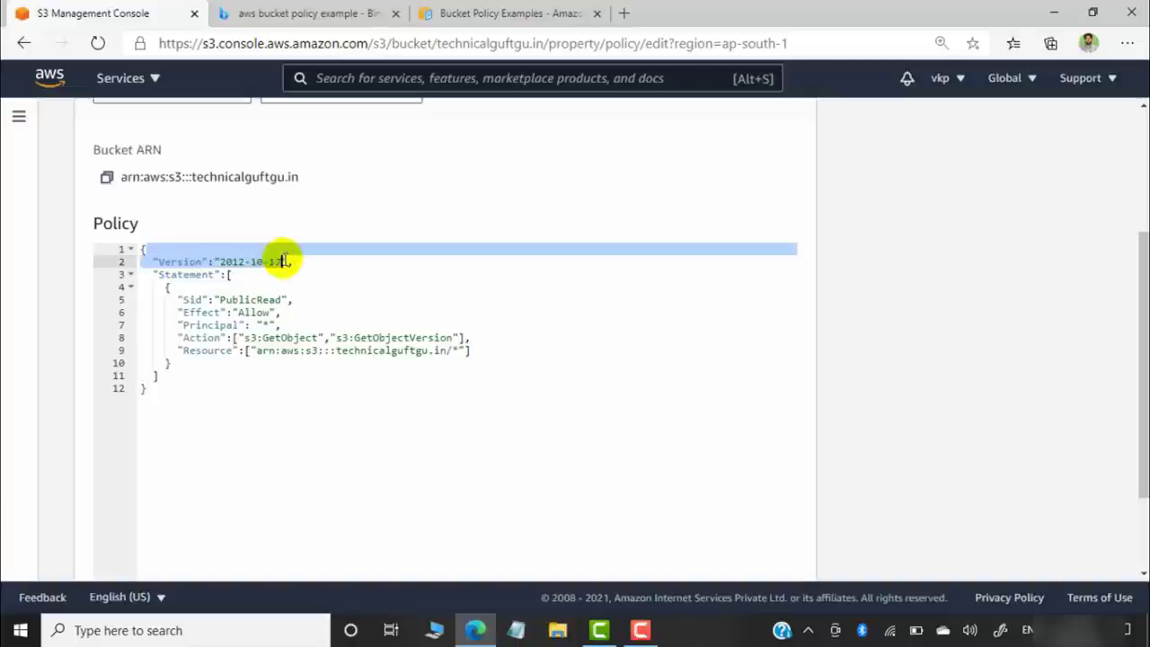
pyautogui.click(199, 299)
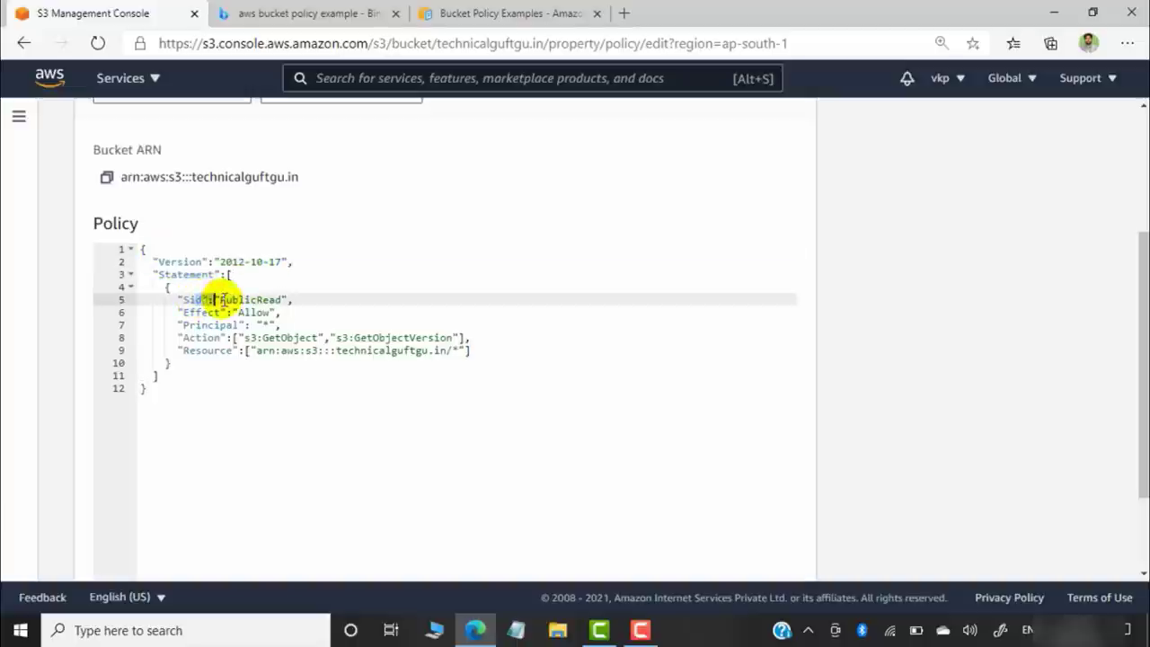
pyautogui.moveTo(216, 301); pyautogui.dragTo(285, 302)
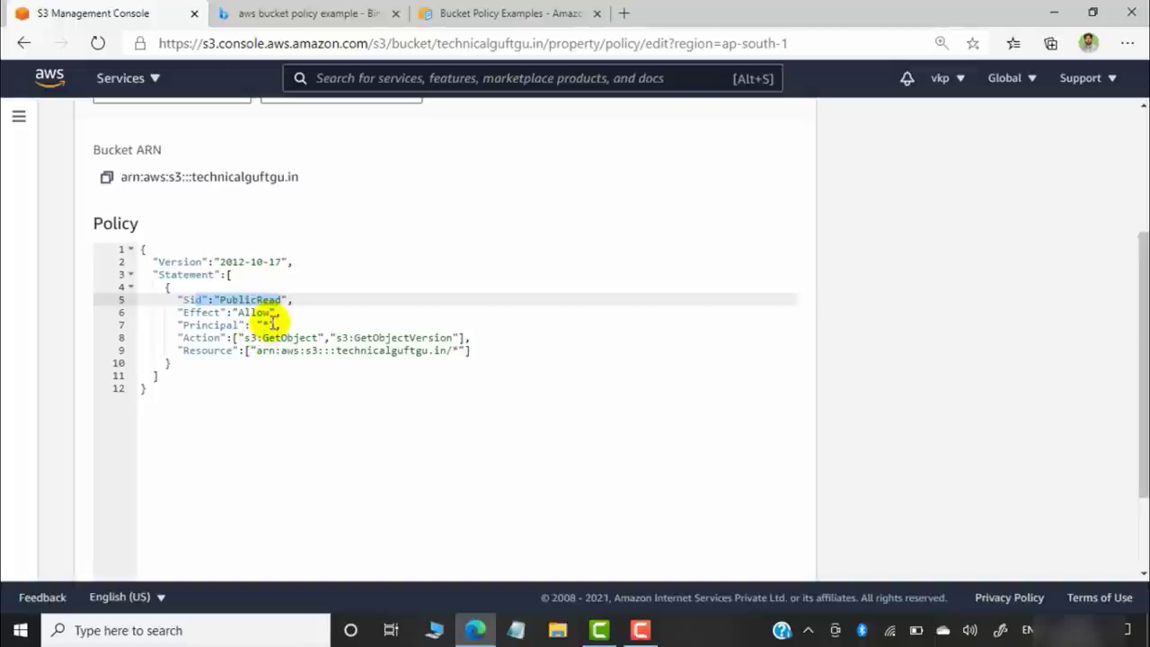
pyautogui.moveTo(275, 312)
pyautogui.mouseDown()
pyautogui.moveTo(239, 303)
pyautogui.moveTo(232, 313)
pyautogui.moveTo(256, 324)
pyautogui.mouseUp()
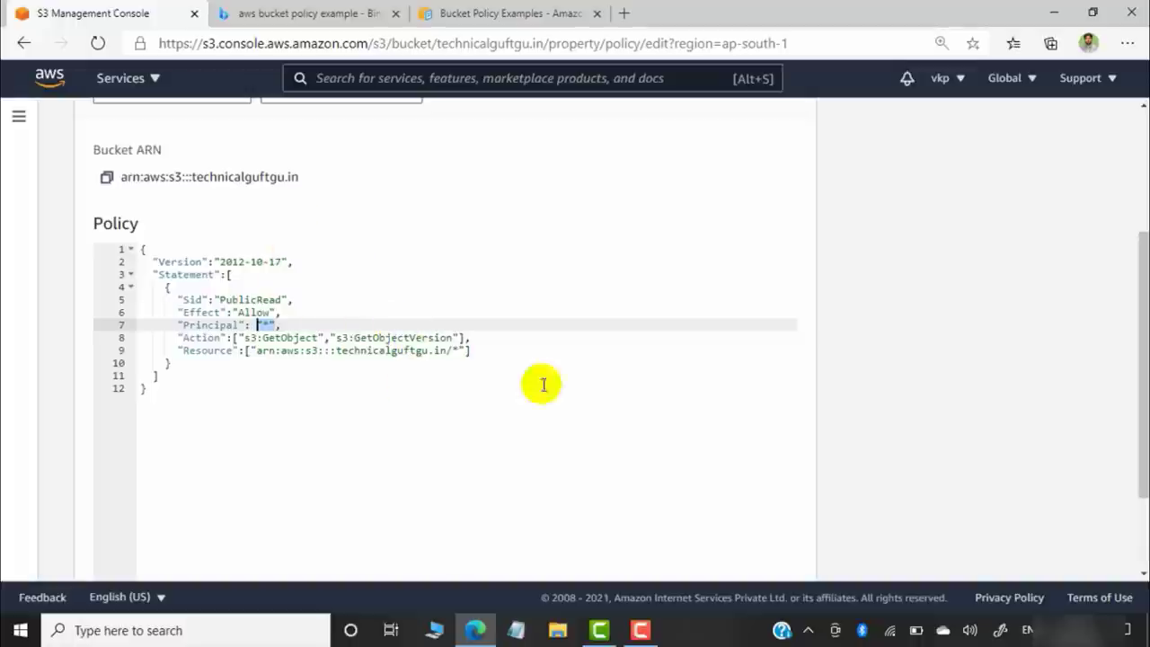
pyautogui.scroll(-2, 557, 405)
pyautogui.click(394, 286)
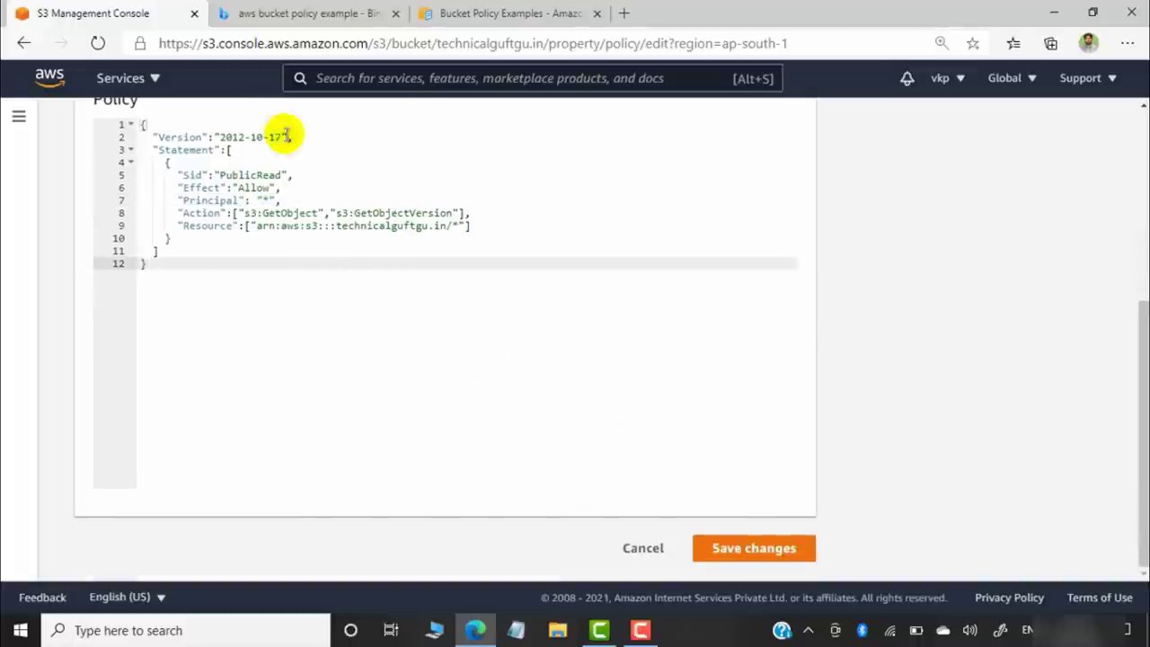
pyautogui.click(751, 548)
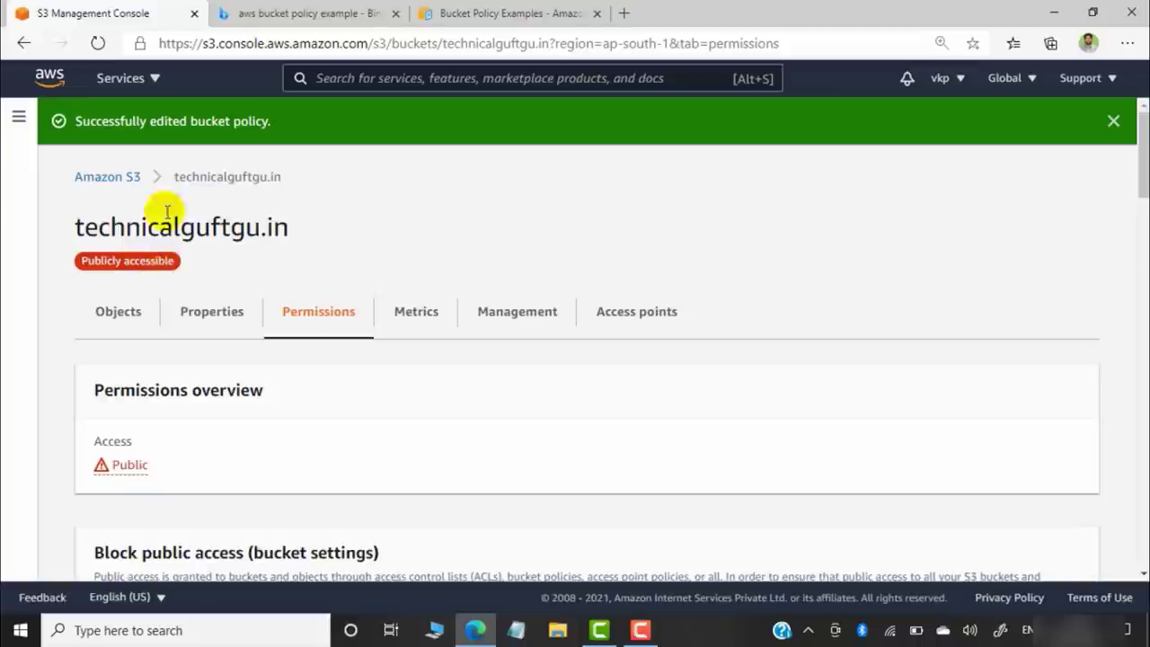
# Open the Route 53 service from the AWS list of all services.
pyautogui.click(152, 79)
pyautogui.scroll(-3, 420, 469)
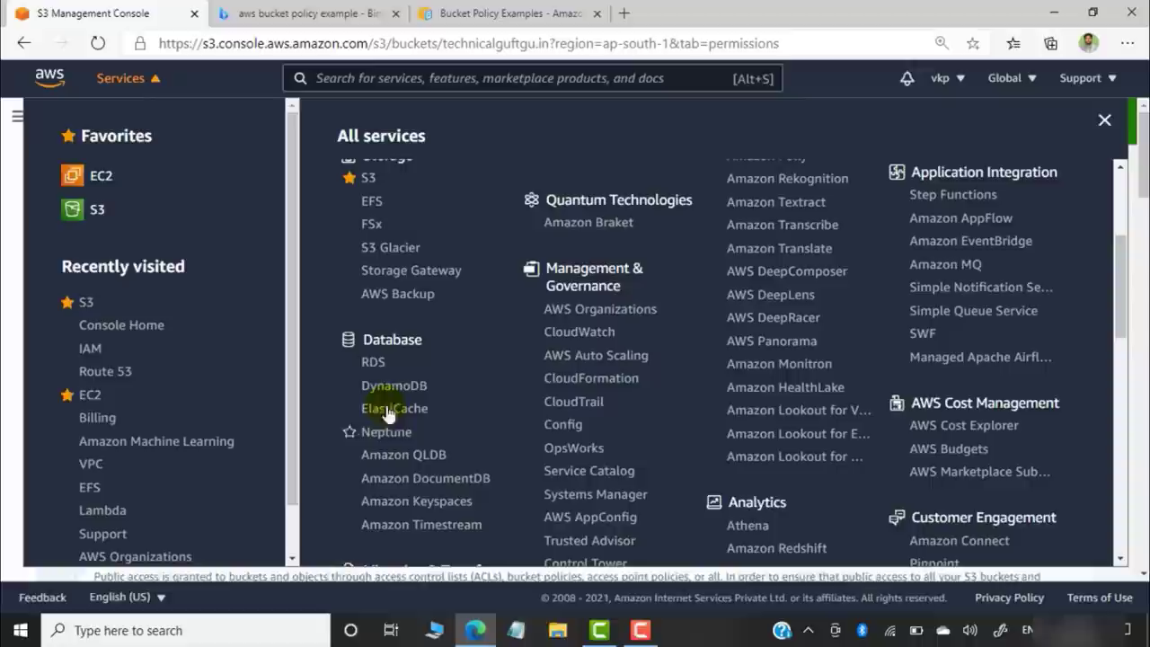
pyautogui.scroll(-5, 399, 377)
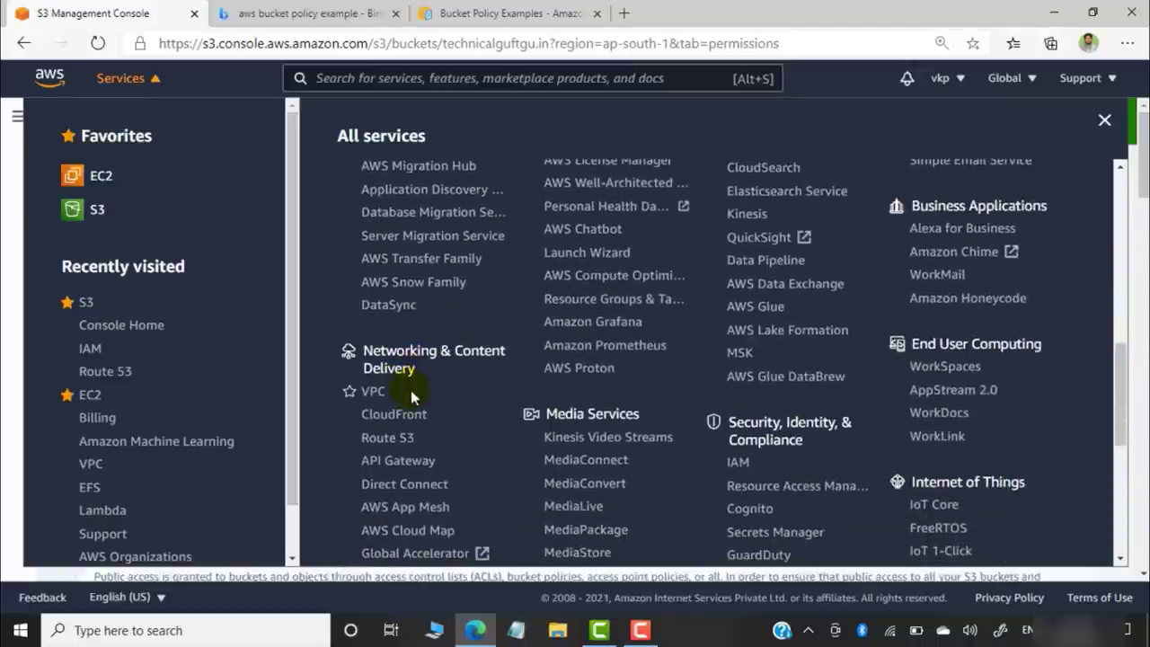
pyautogui.click(390, 439)
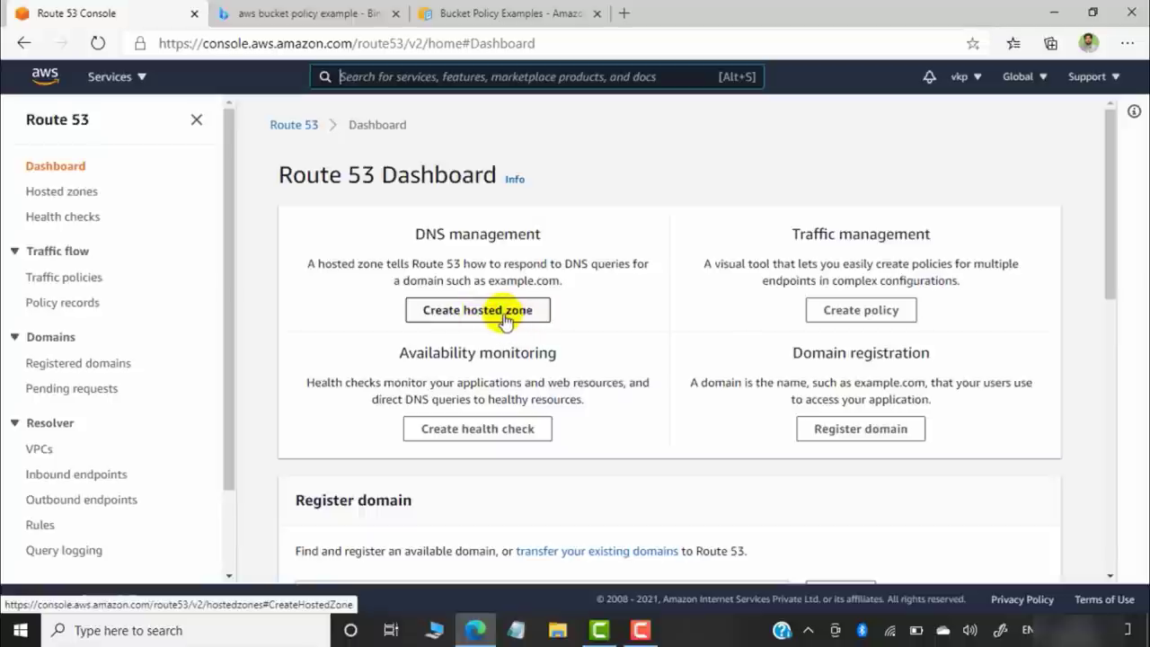
# Create a public hosted zone in Route 53 for the domain technicalguftgu.in, without a description or tags.
pyautogui.click(503, 315)
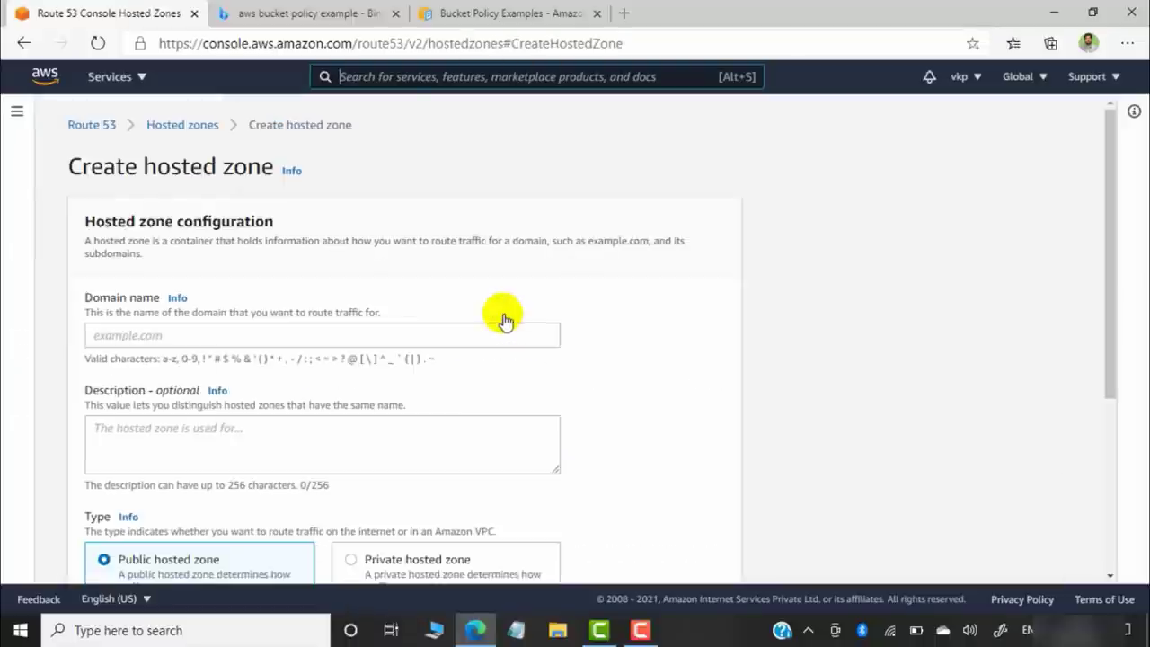
pyautogui.click(308, 339)
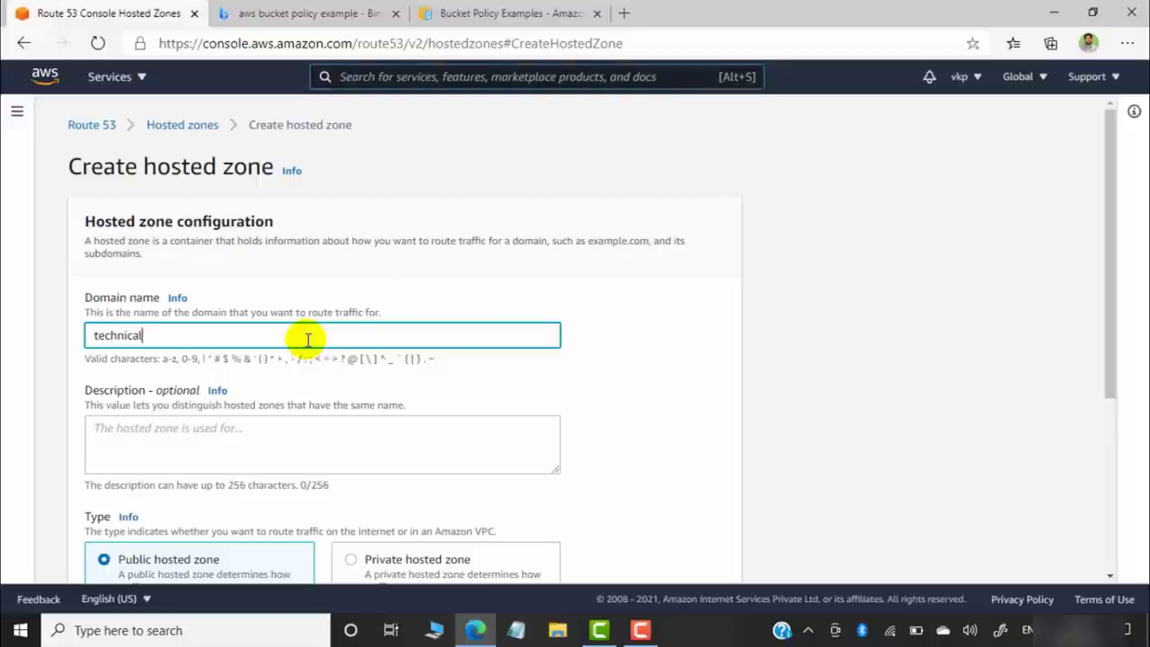
pyautogui.write('technicalguftgu.in')
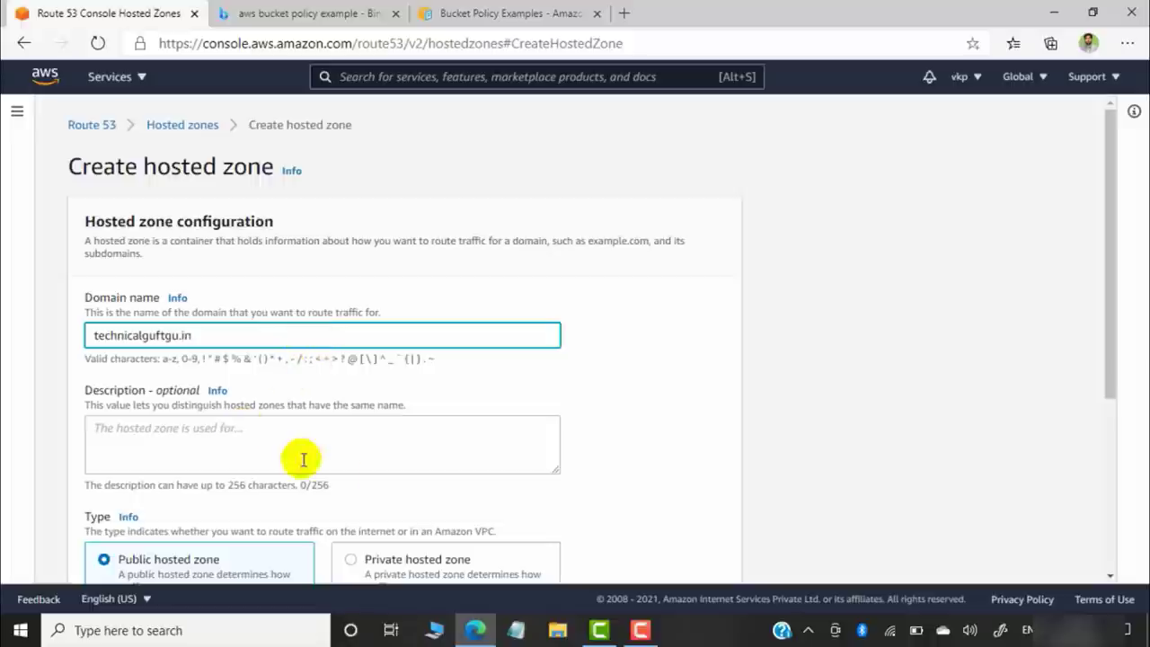
pyautogui.scroll(-2, 339, 483)
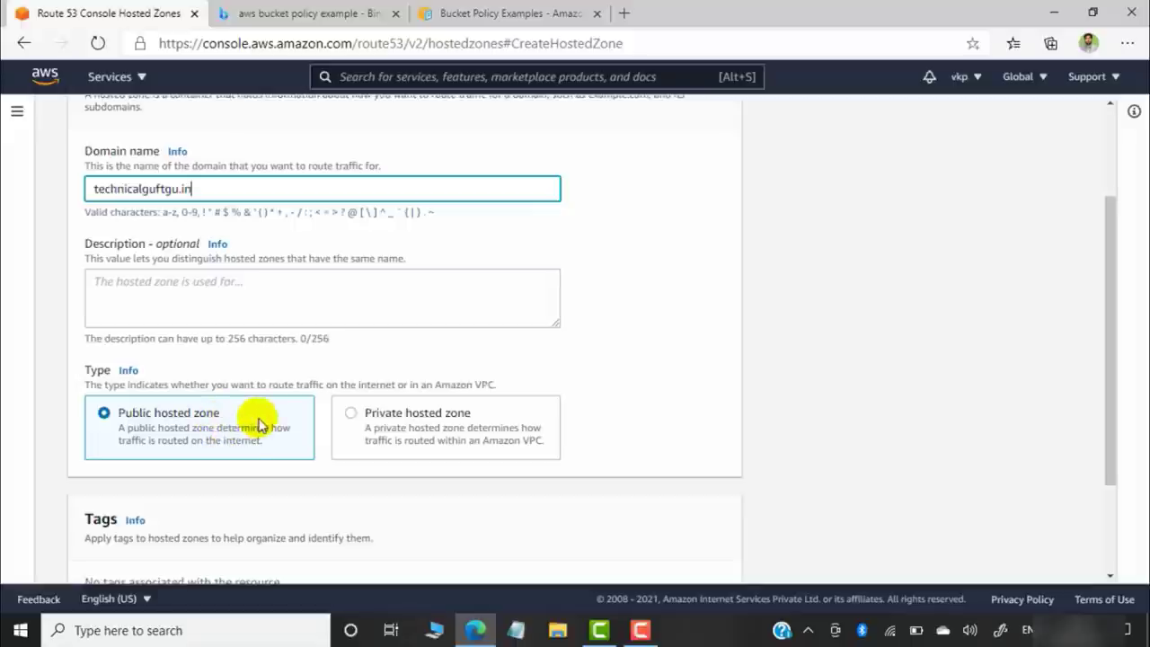
pyautogui.scroll(-2, 279, 419)
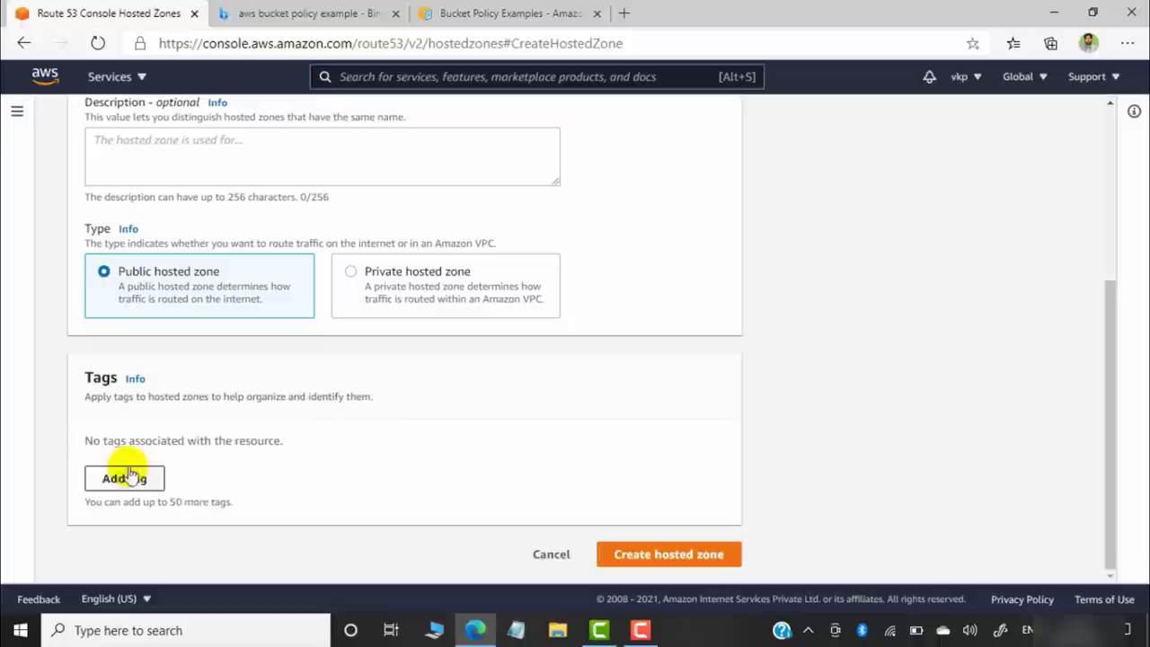
pyautogui.click(688, 559)
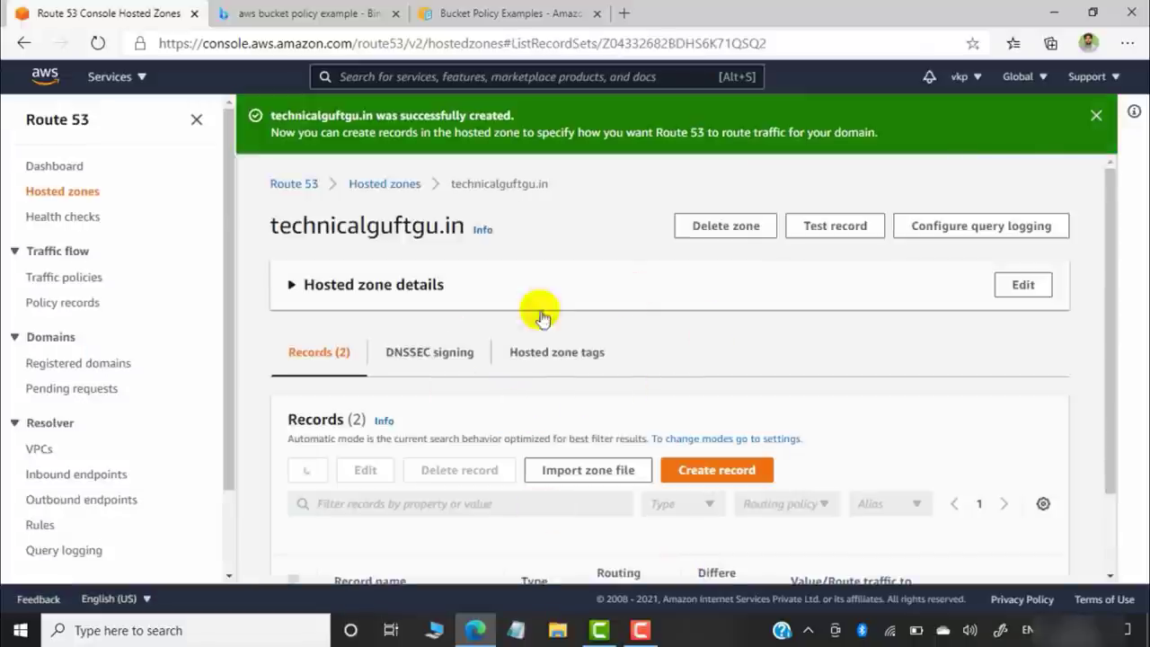
# Examine the name servers in the NS record of the technicalguftgu.in hosted zone and dismiss the creation notice.
pyautogui.scroll(-1, 653, 357)
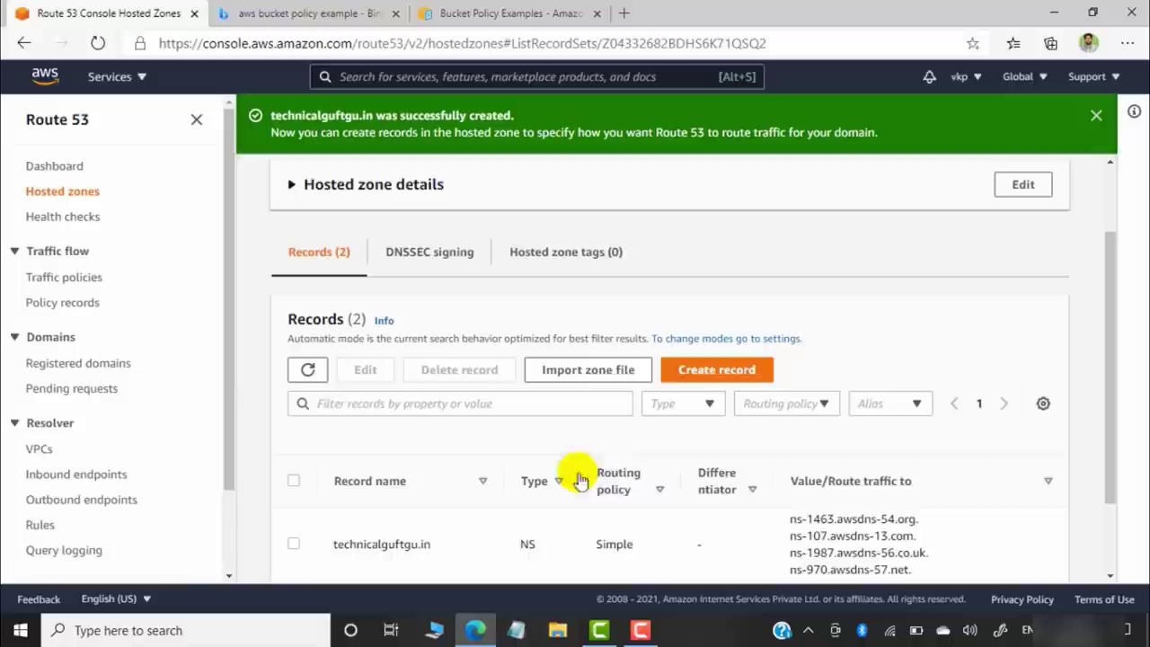
pyautogui.scroll(-1, 629, 489)
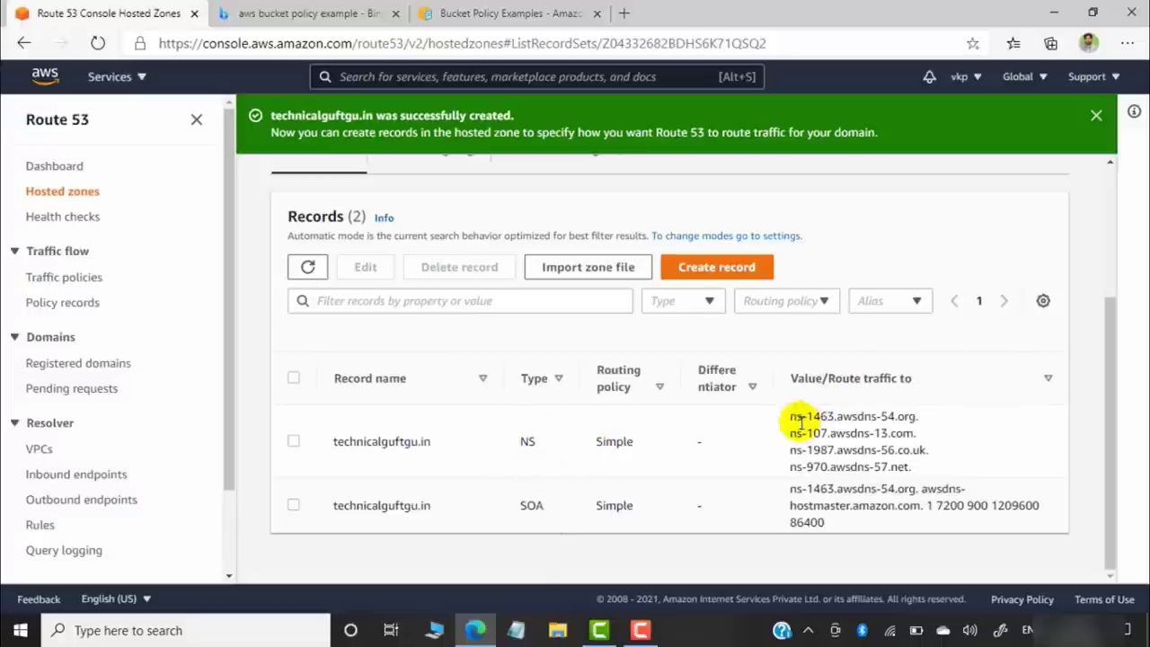
pyautogui.moveTo(790, 416); pyautogui.dragTo(951, 475)
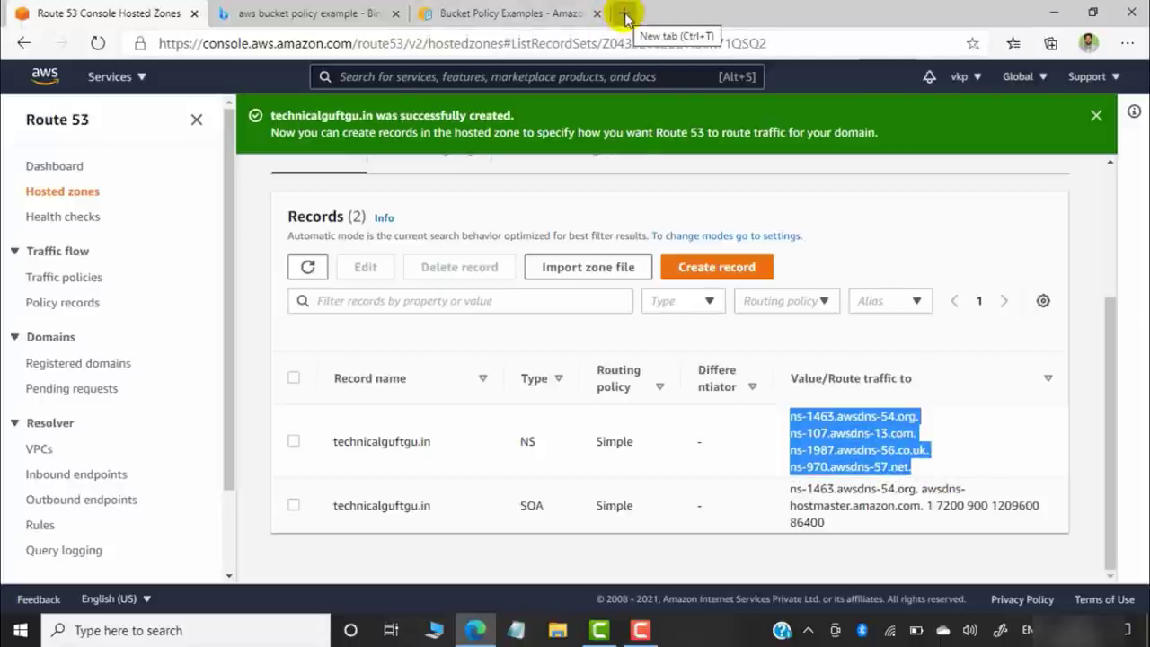
pyautogui.click(1097, 116)
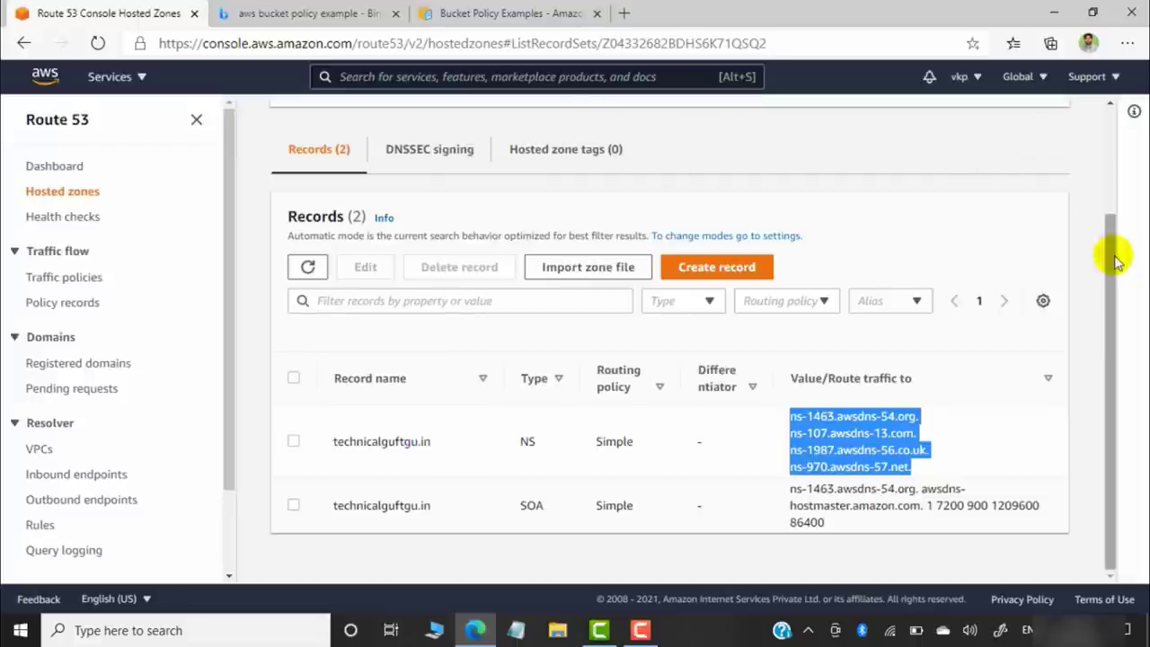
pyautogui.moveTo(1114, 261); pyautogui.dragTo(1118, 126)
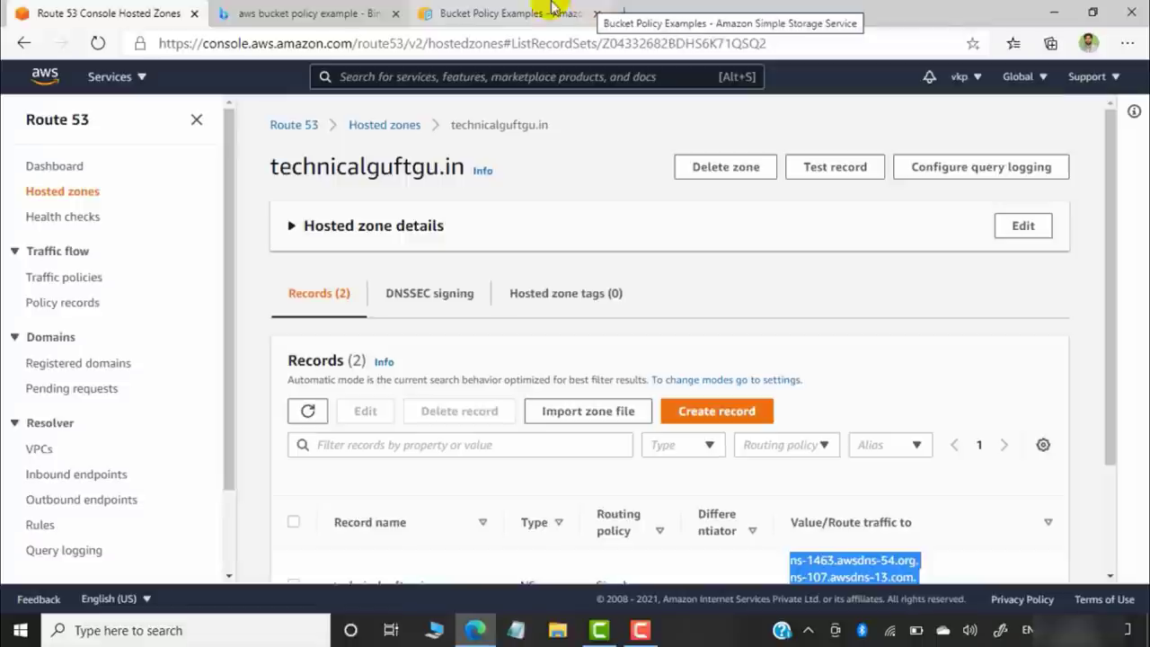
# Switch to Google Chrome, search the web for "hostinger", open hostinger.com and complete its human verification check.
pyautogui.click(620, 13)
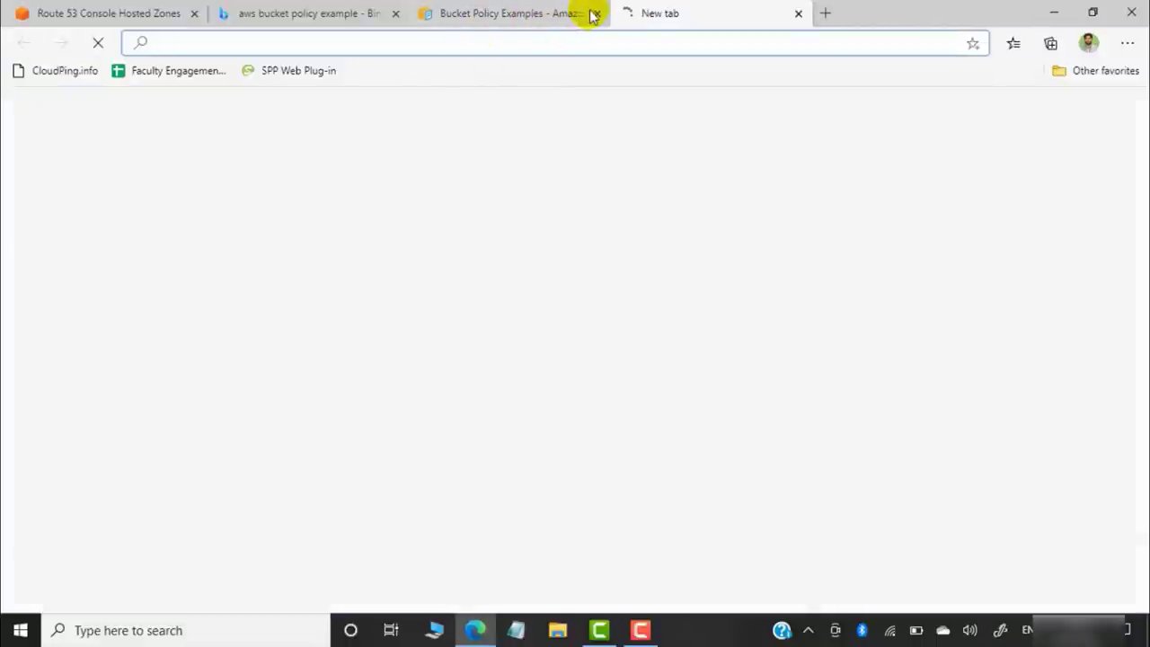
pyautogui.hotkey('ctrl', 'w')
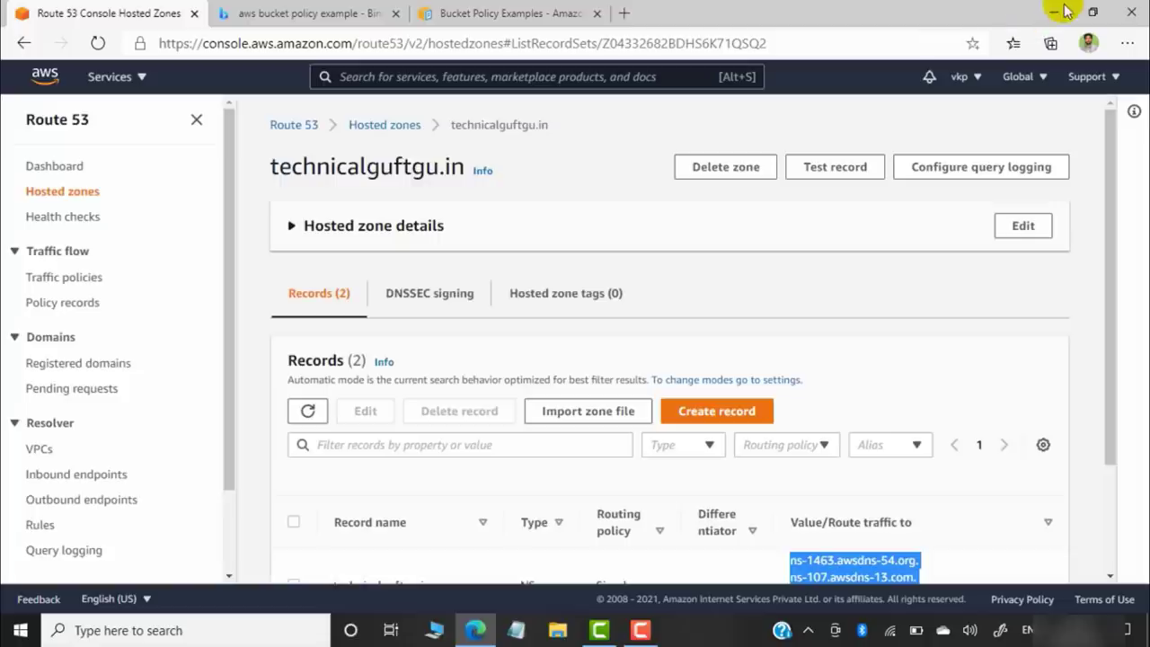
pyautogui.click(1054, 12)
pyautogui.write('hos')
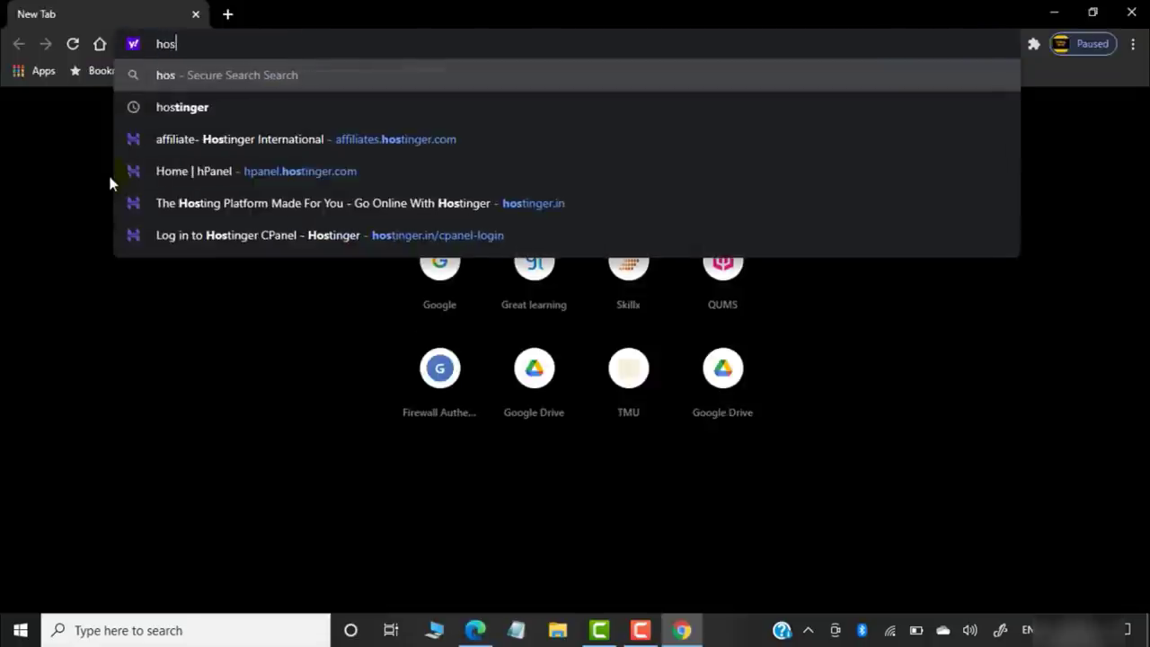
pyautogui.write('tinger')
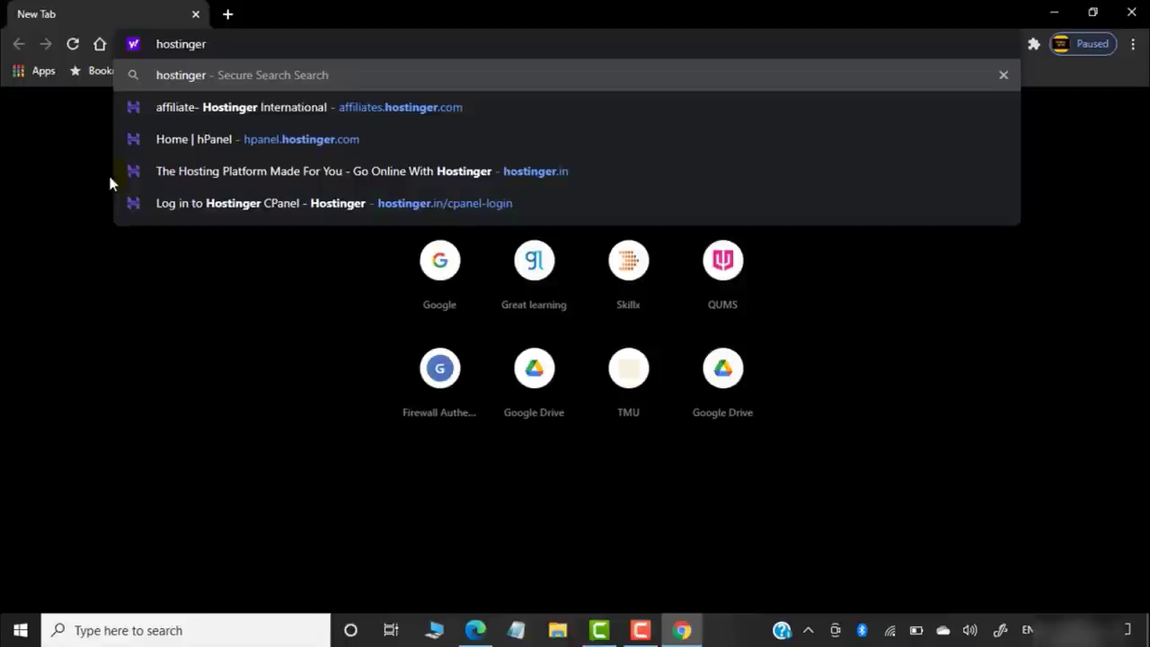
pyautogui.press('Return')
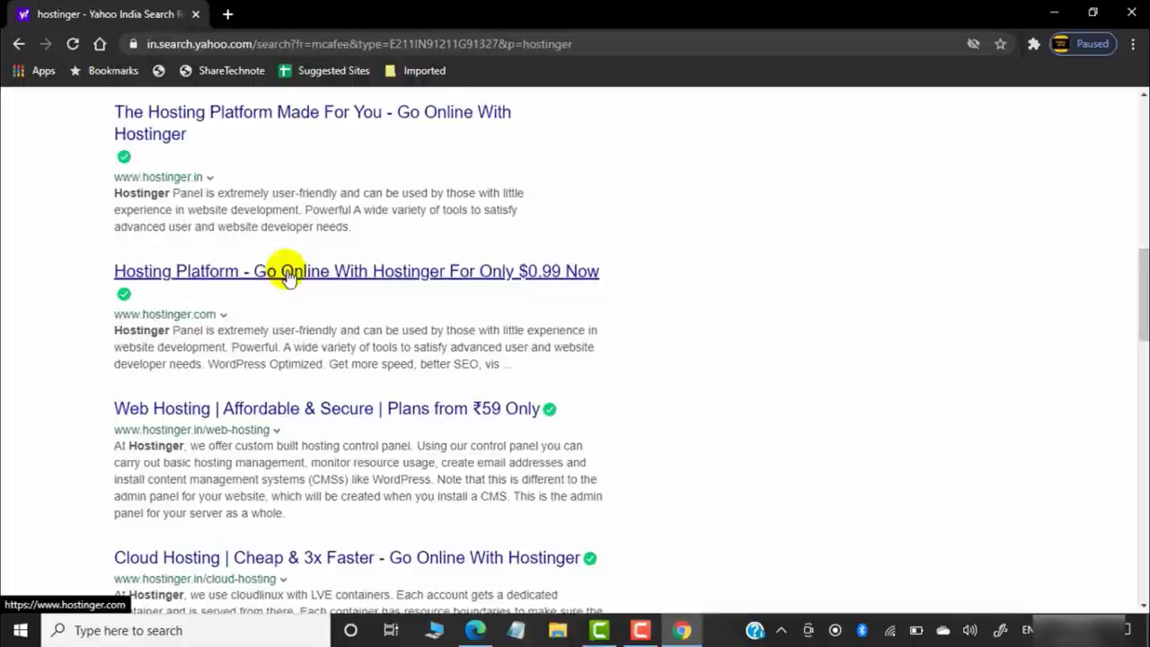
pyautogui.click(288, 275)
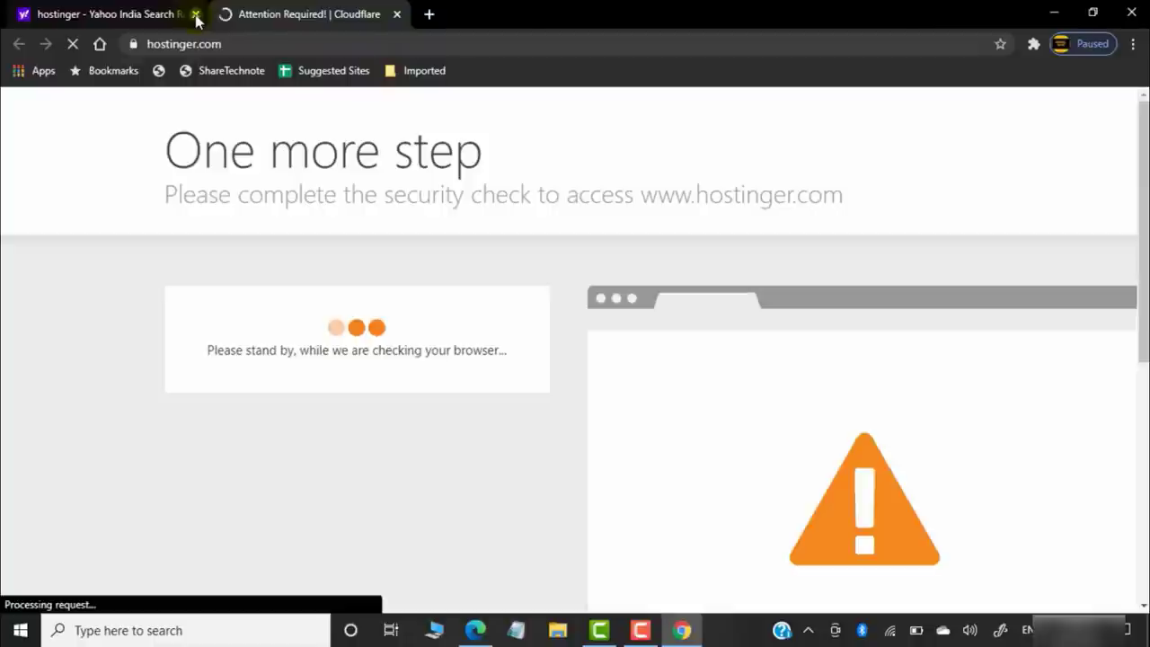
pyautogui.click(195, 13)
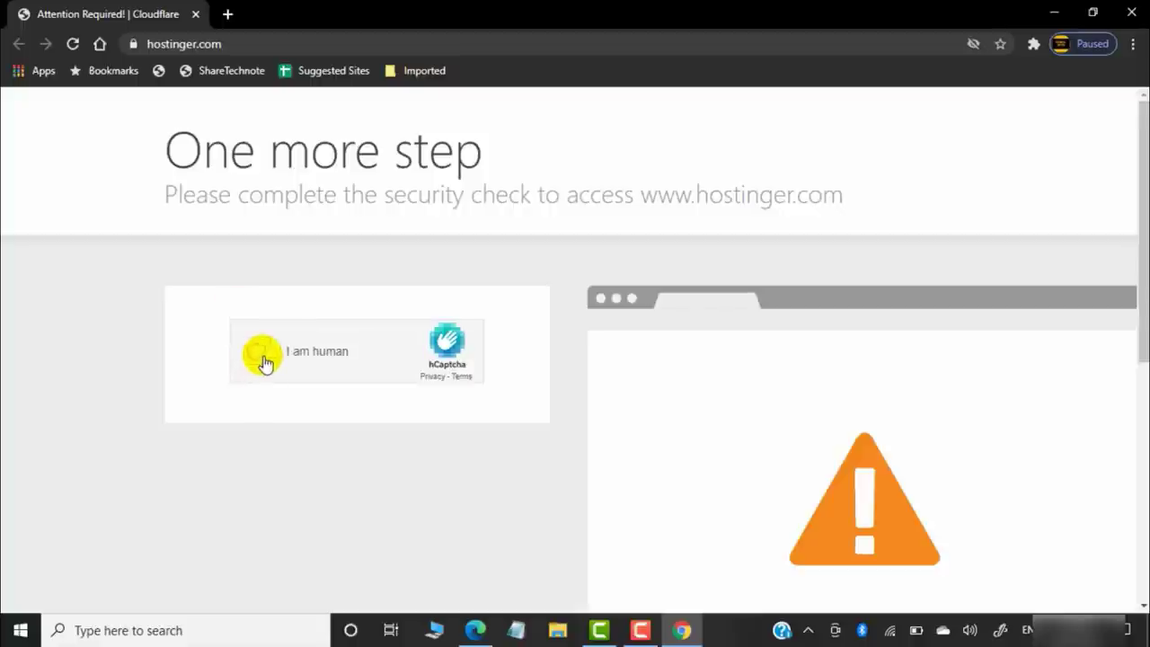
pyautogui.click(261, 355)
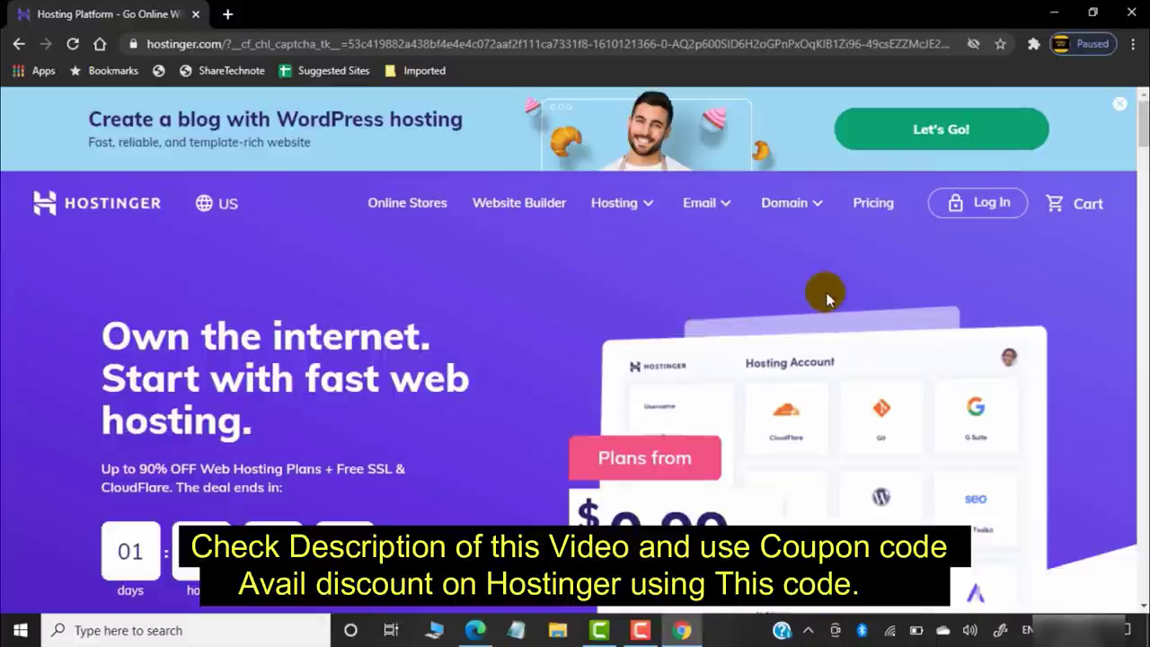
# Examine the shared web hosting plans and their prices on the Hostinger home page.
pyautogui.scroll(-8, 575, 405)
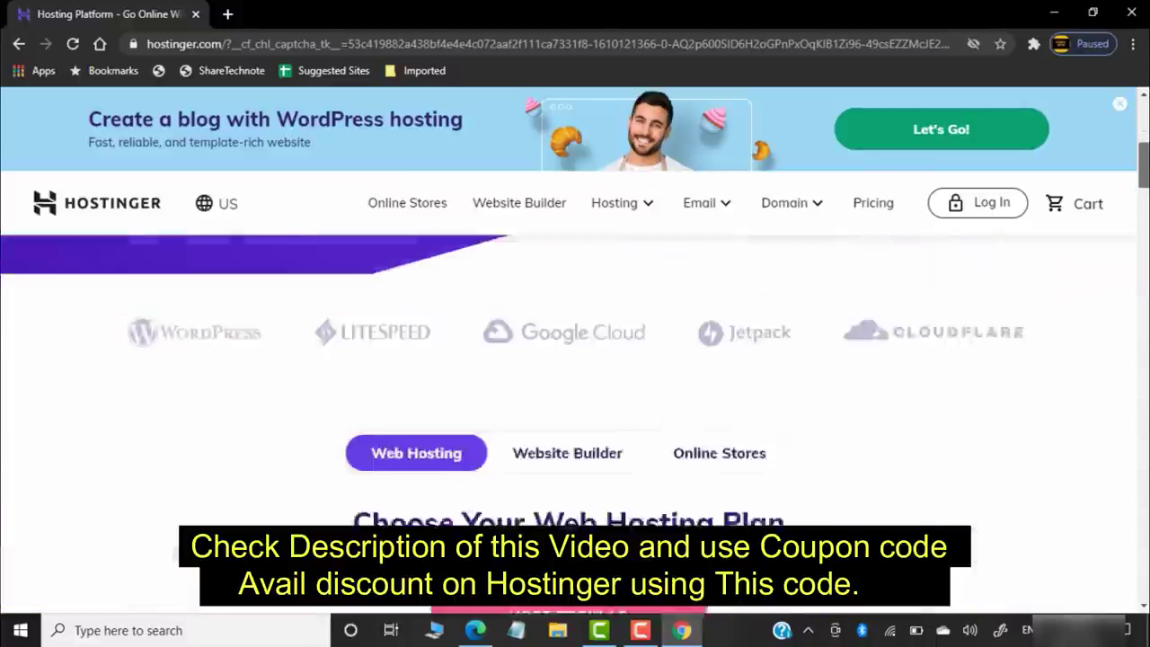
pyautogui.scroll(1, 575, 404)
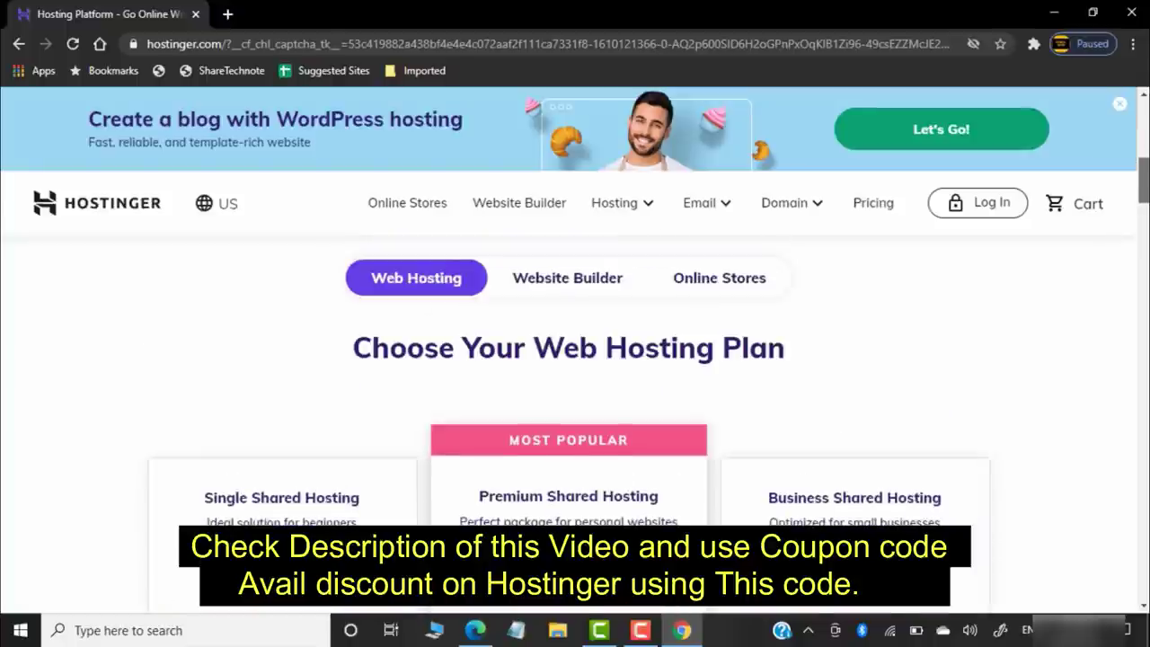
pyautogui.scroll(-1, 575, 405)
pyautogui.scroll(-1, 575, 405)
pyautogui.scroll(1, 575, 405)
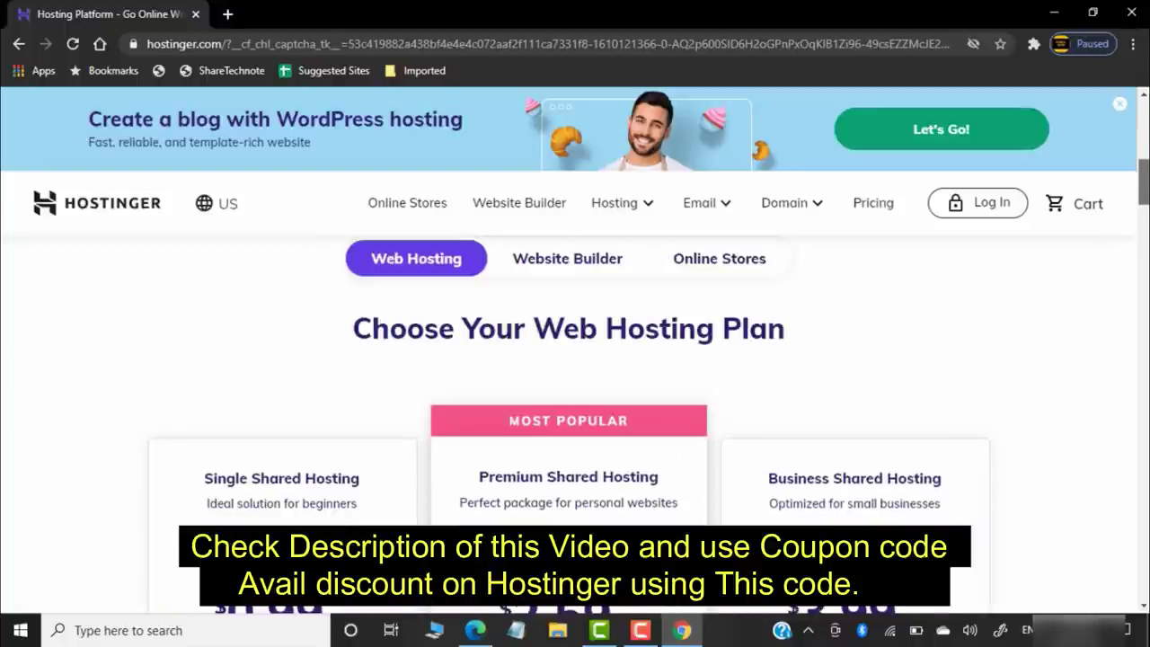
pyautogui.scroll(-1, 575, 405)
pyautogui.scroll(1, 575, 404)
pyautogui.scroll(-3, 568, 374)
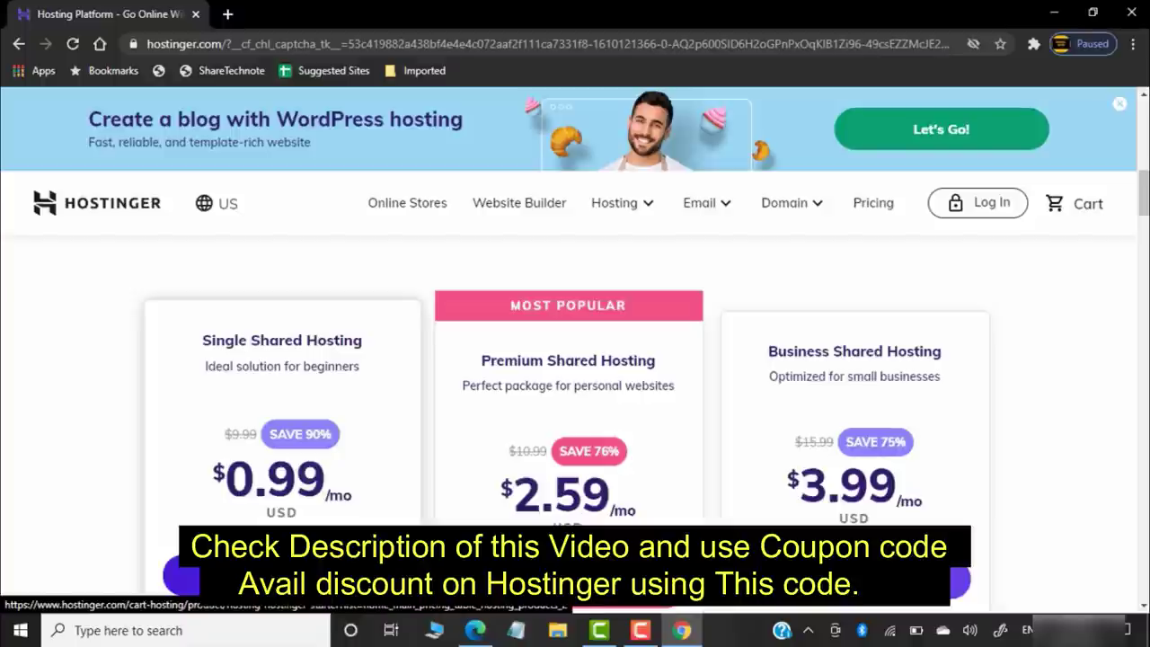
# Compare the prices and included features of the Single, Premium and Business Shared Hosting plans and dismiss the blogging offer.
pyautogui.scroll(-1, 334, 503)
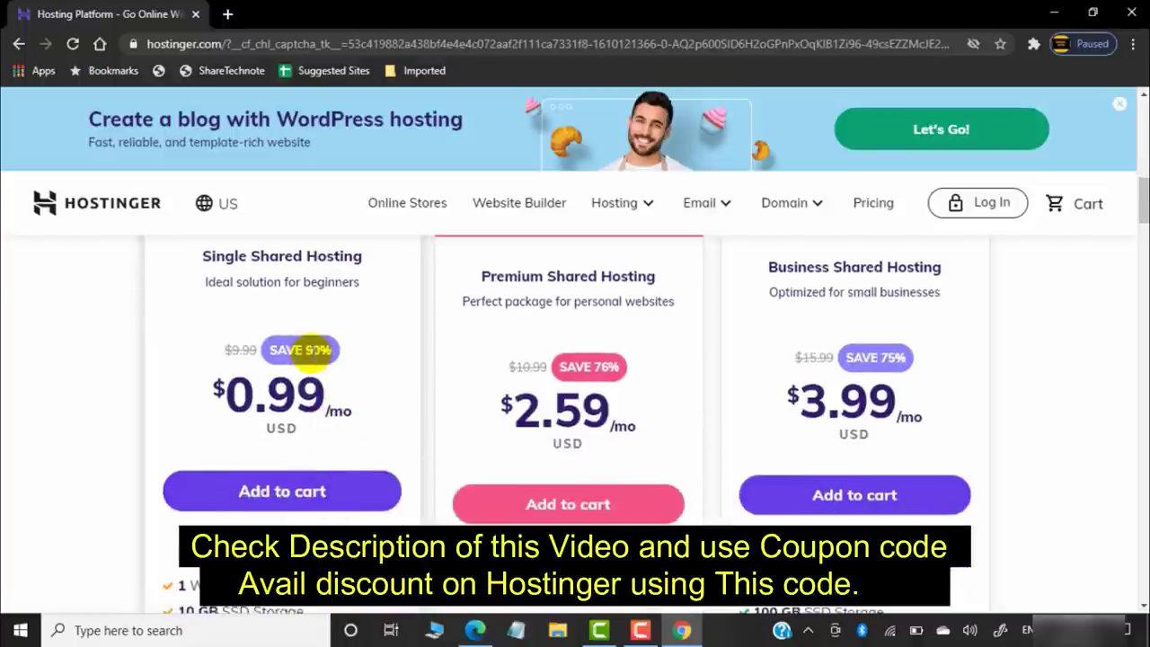
pyautogui.scroll(-1, 310, 494)
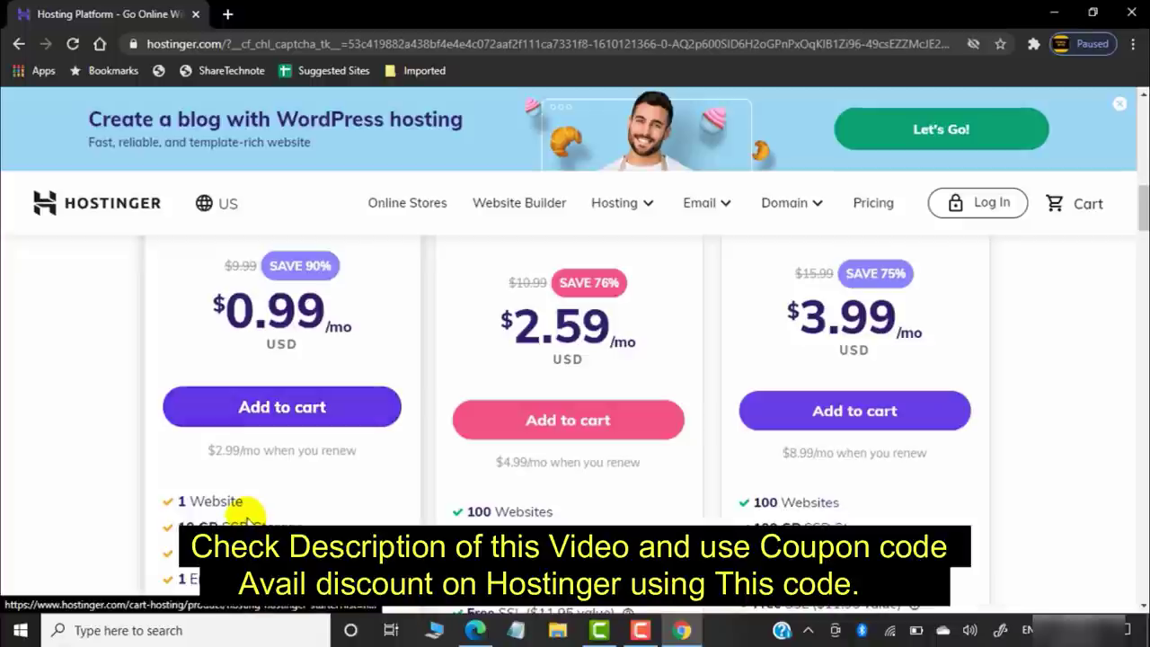
pyautogui.scroll(-1, 231, 487)
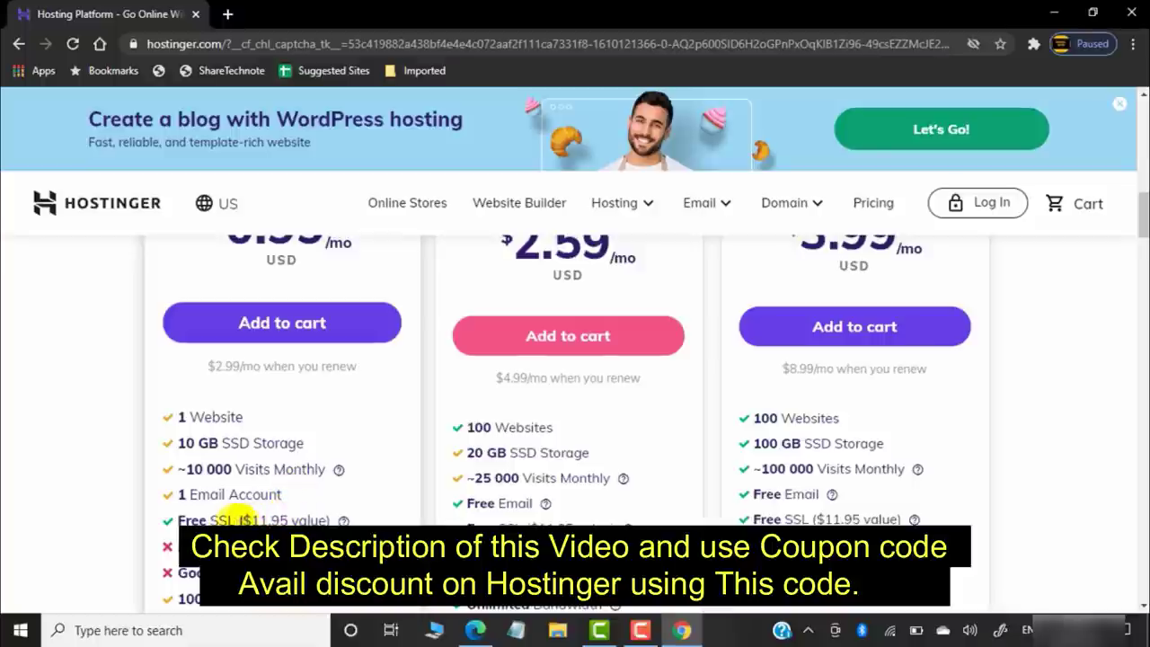
pyautogui.scroll(1, 398, 451)
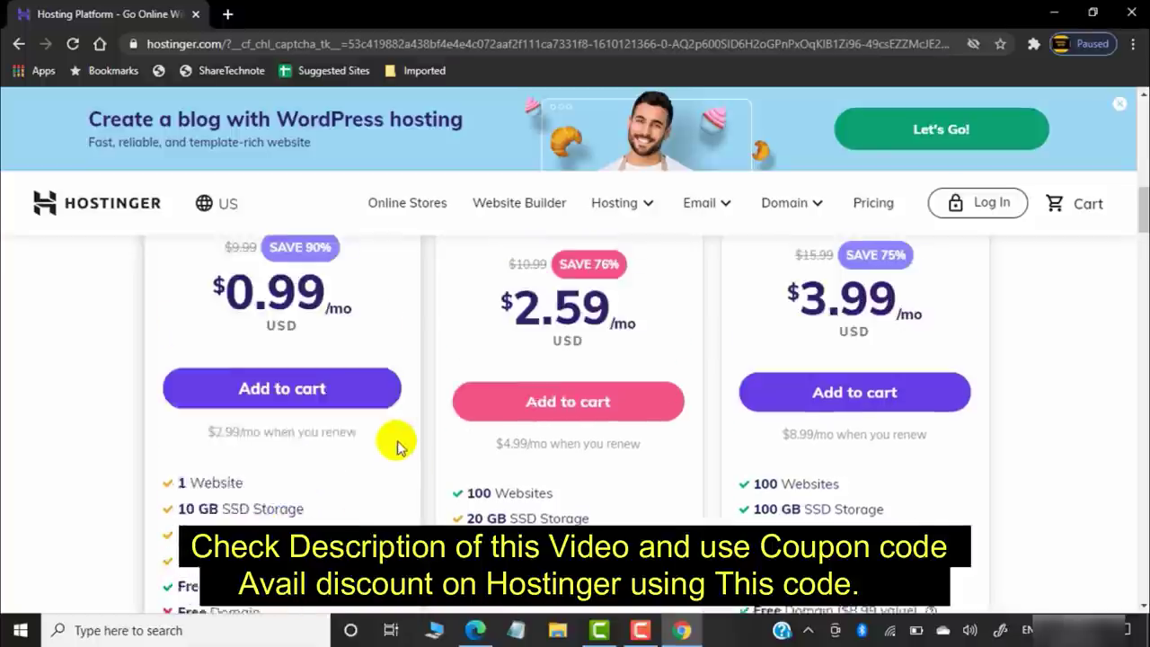
pyautogui.scroll(2, 650, 398)
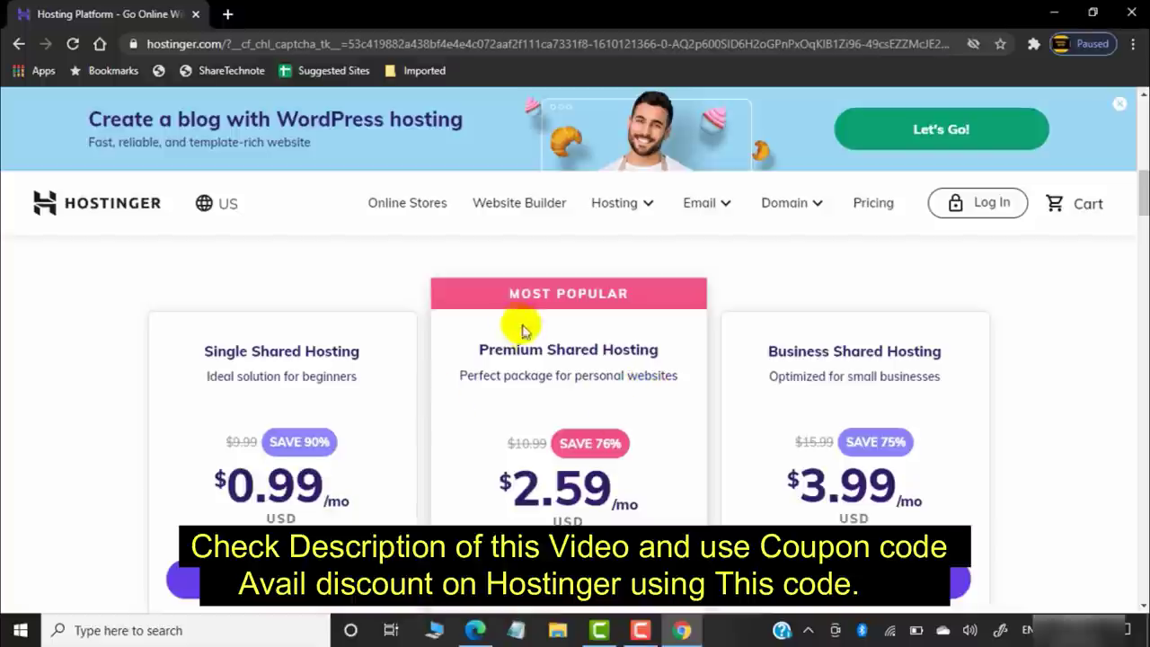
pyautogui.scroll(-3, 596, 449)
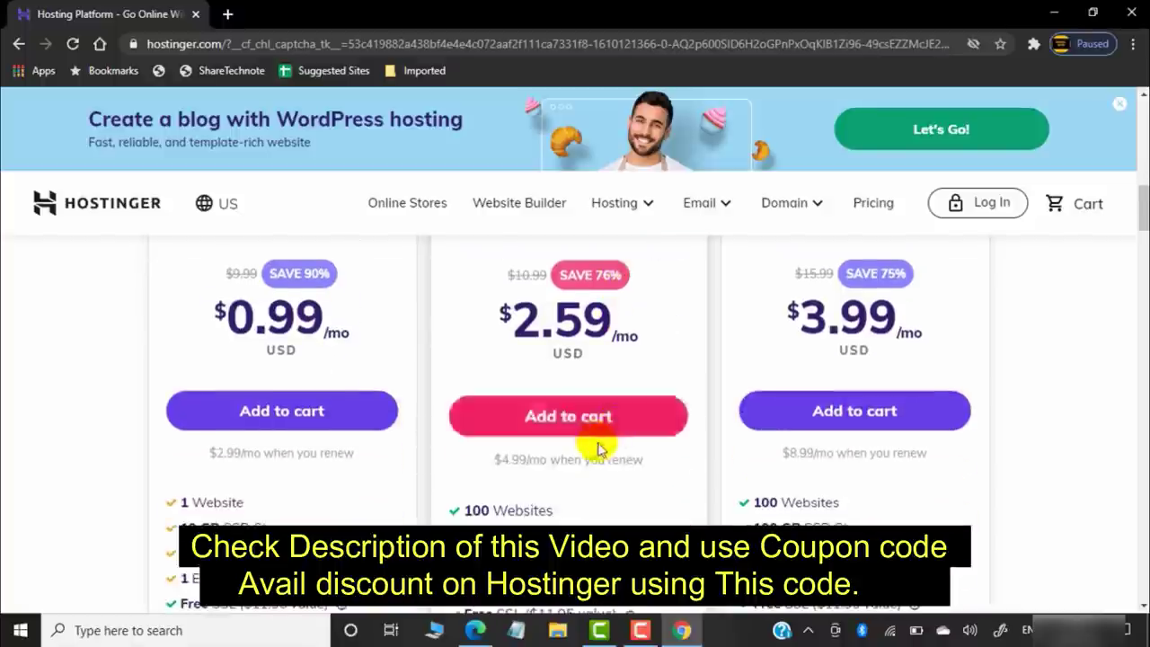
pyautogui.scroll(4, 544, 437)
pyautogui.scroll(-2, 550, 430)
pyautogui.scroll(-3, 546, 428)
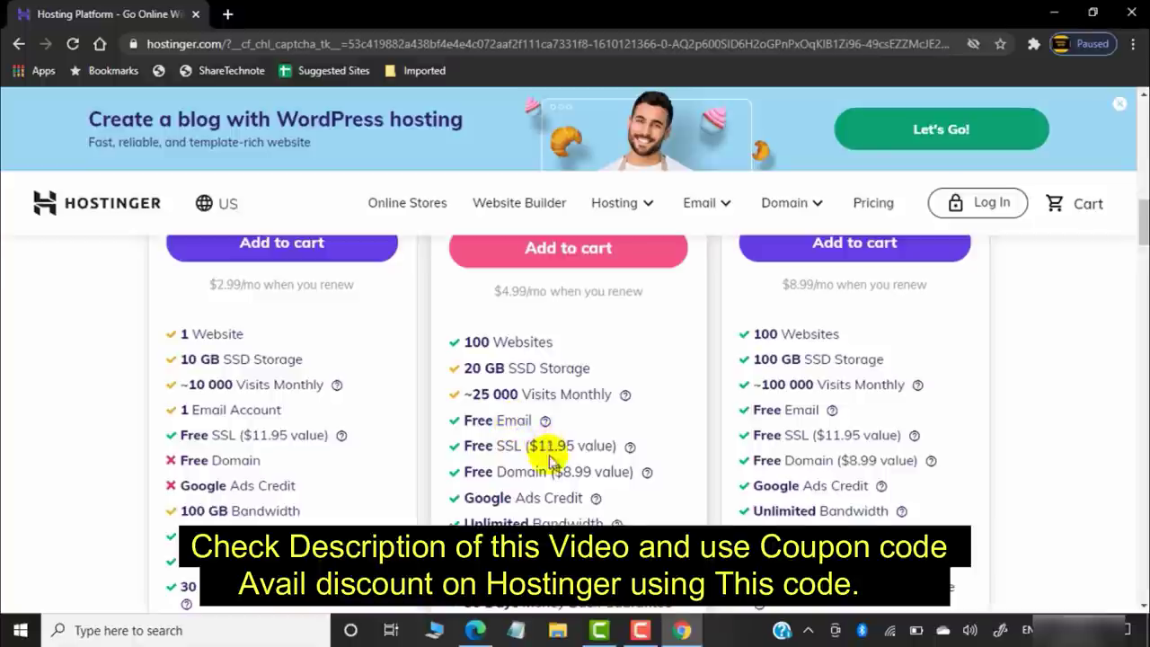
pyautogui.scroll(-4, 544, 450)
pyautogui.scroll(8, 835, 418)
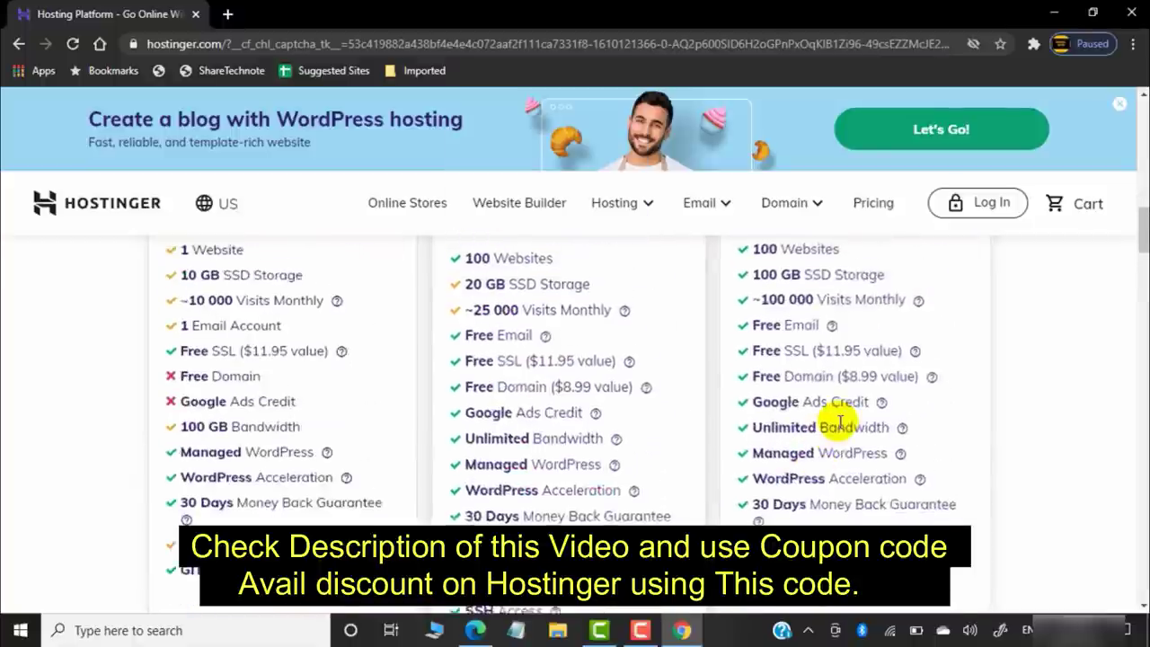
pyautogui.scroll(1, 892, 334)
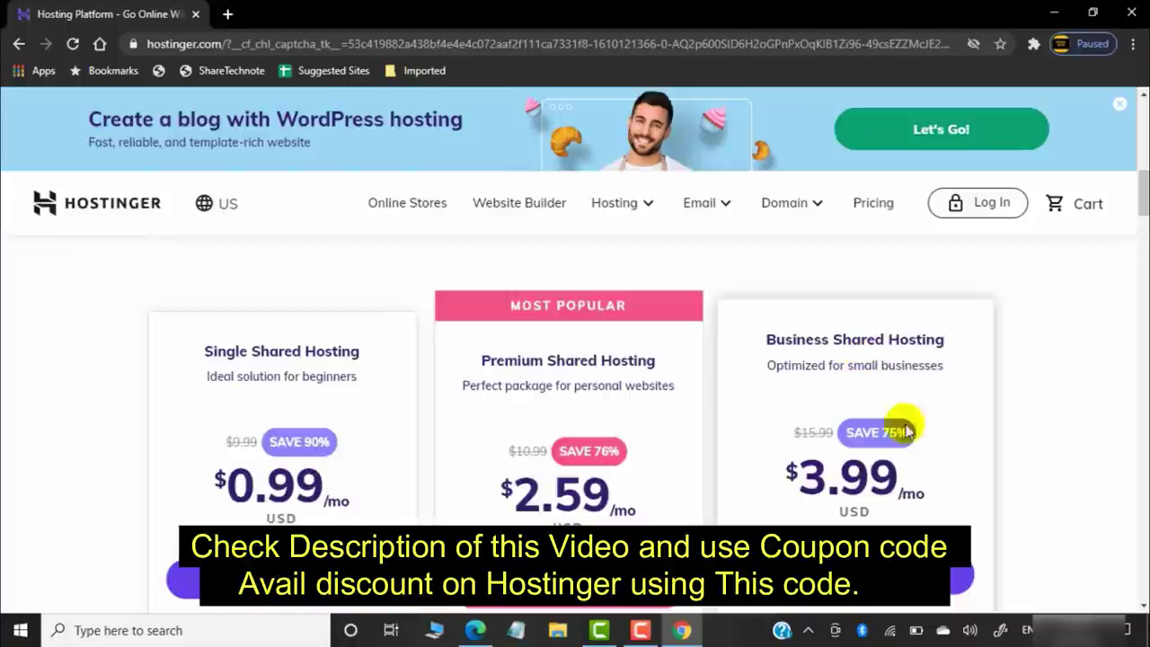
pyautogui.scroll(-1, 865, 496)
pyautogui.scroll(-2, 876, 450)
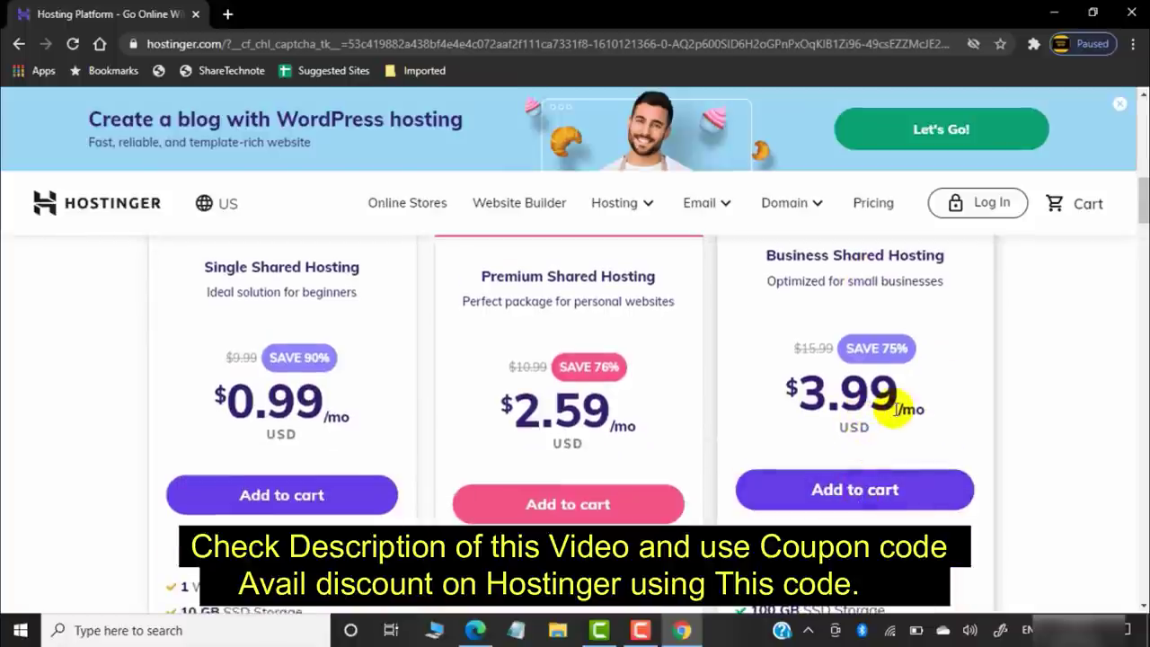
pyautogui.scroll(-1, 872, 447)
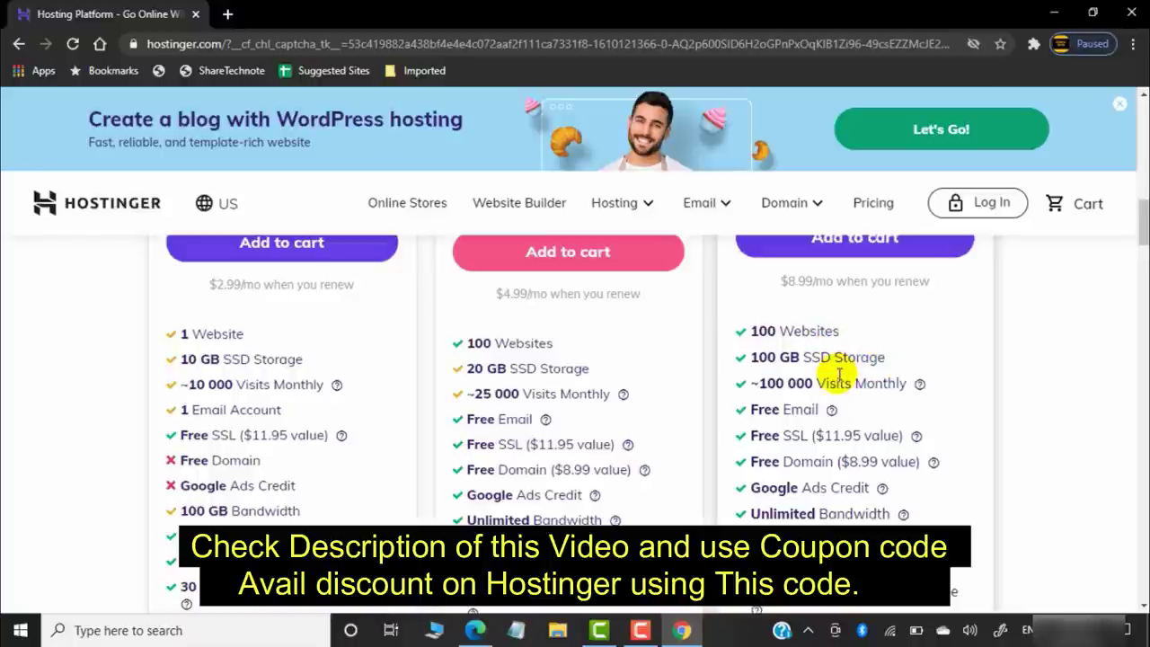
pyautogui.scroll(-2, 840, 378)
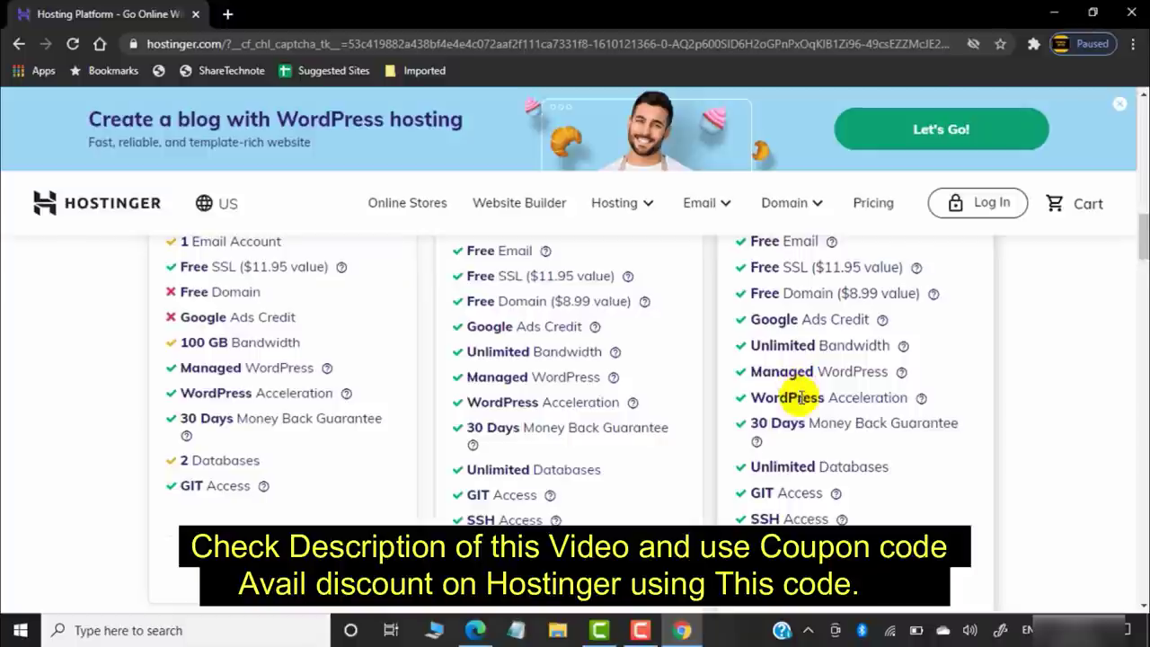
pyautogui.scroll(-2, 898, 397)
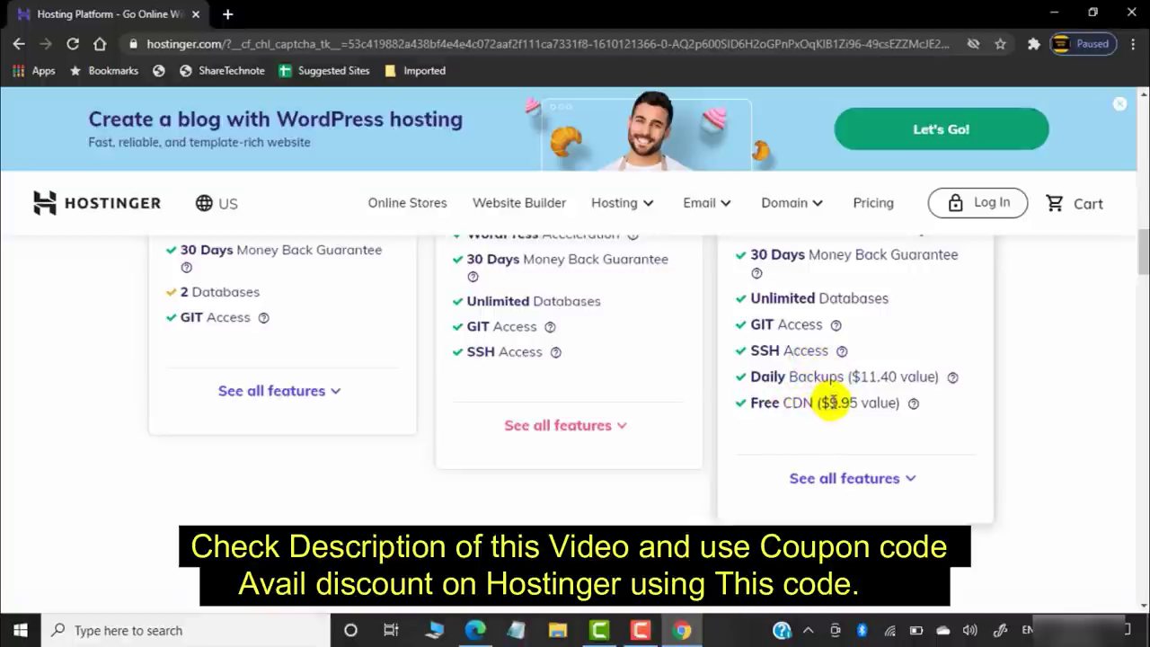
pyautogui.scroll(3, 835, 402)
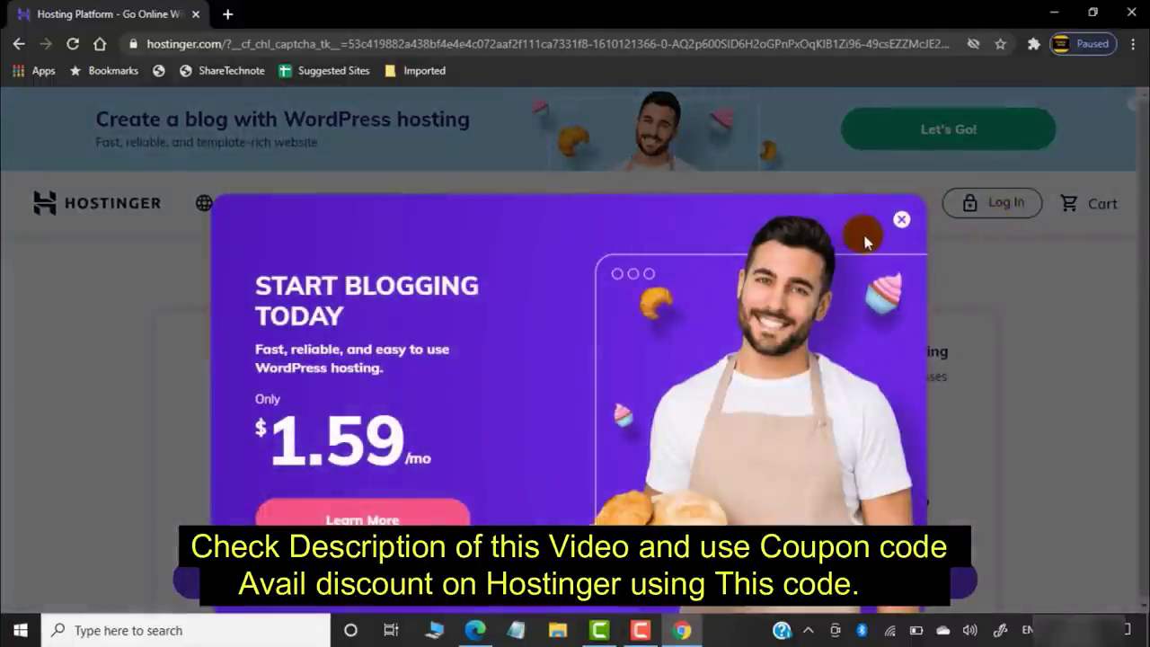
pyautogui.click(901, 219)
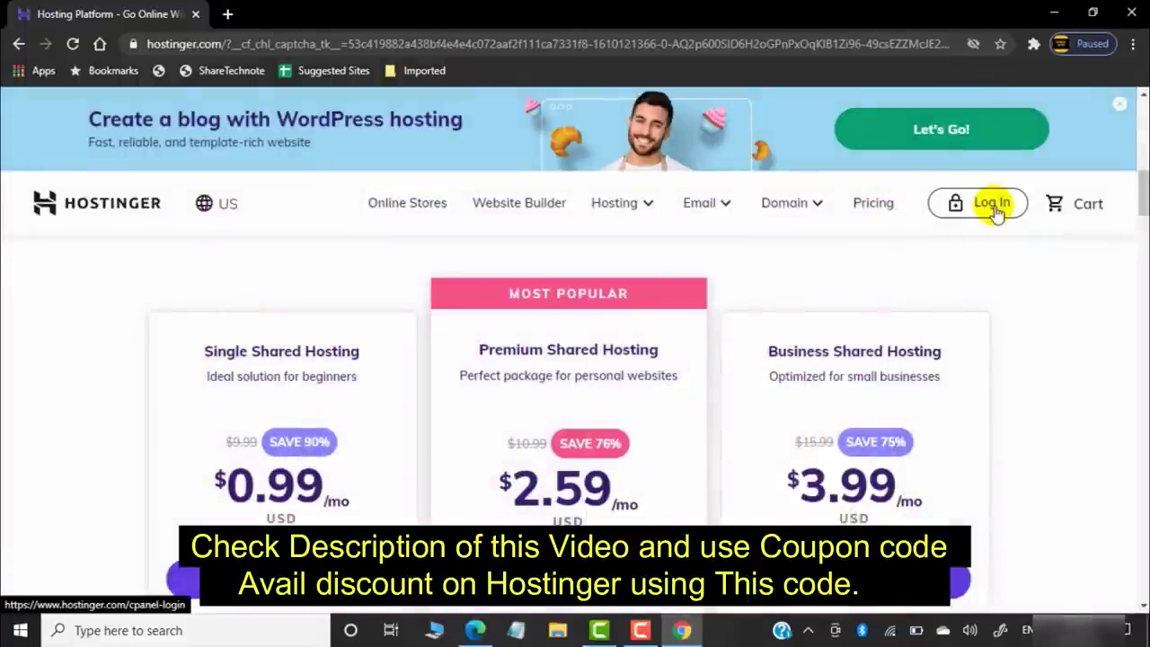
# Go to the Hostinger login and open the DNS / Nameservers settings of the technicalguftgu.in domain in hPanel.
pyautogui.click(993, 203)
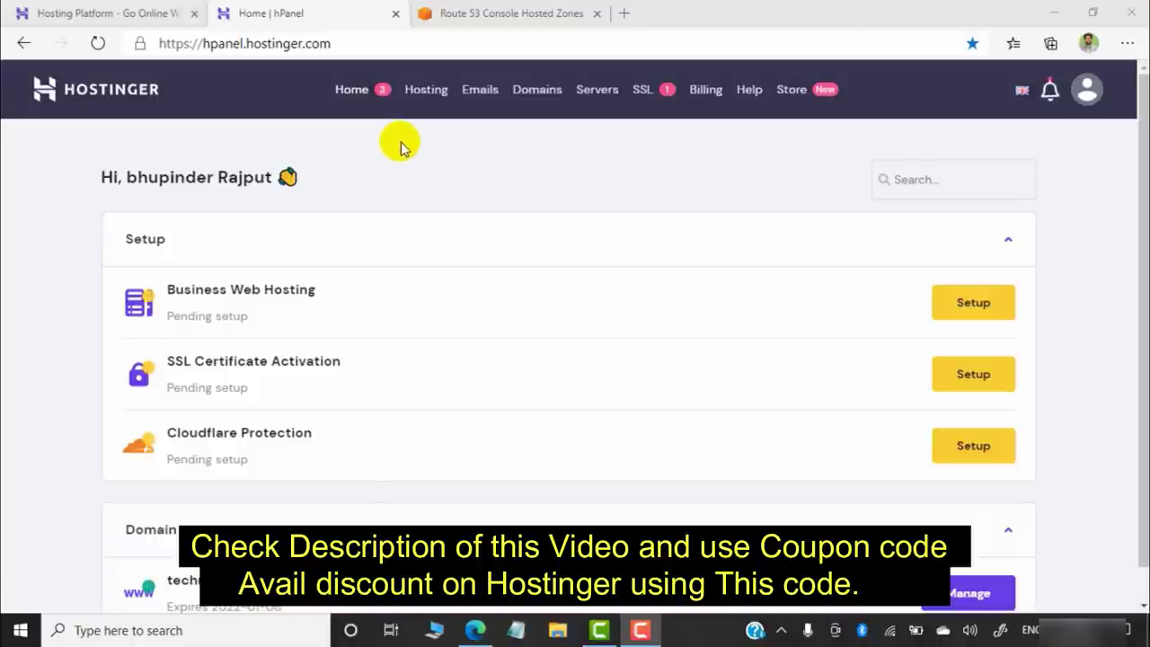
pyautogui.scroll(-1, 518, 190)
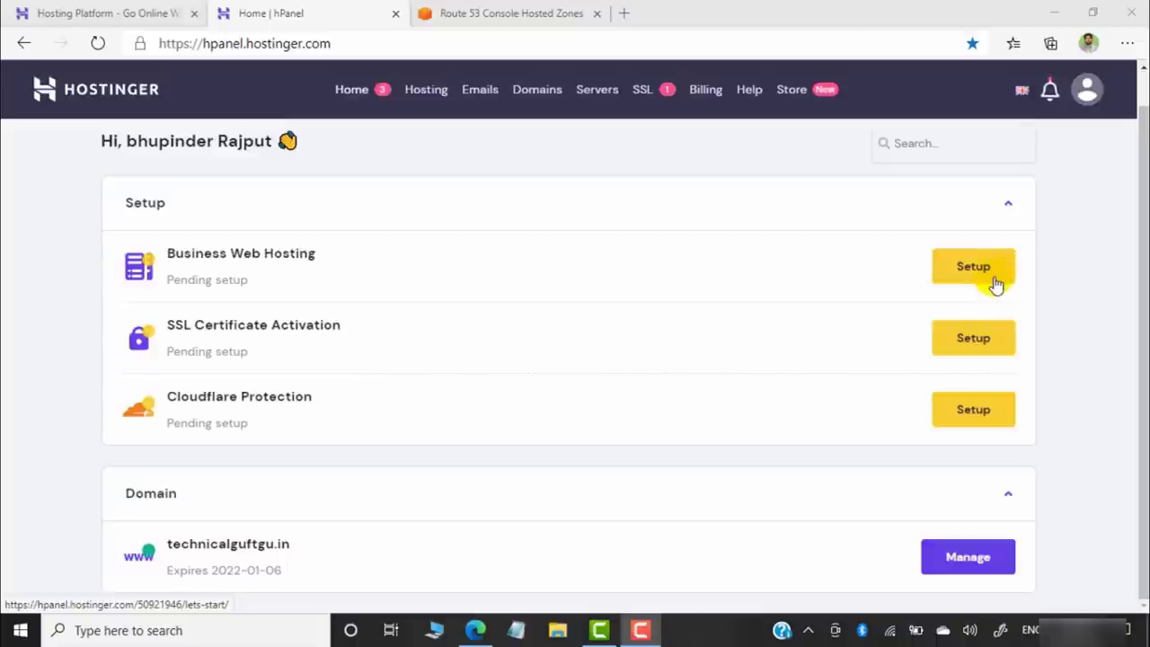
pyautogui.click(542, 93)
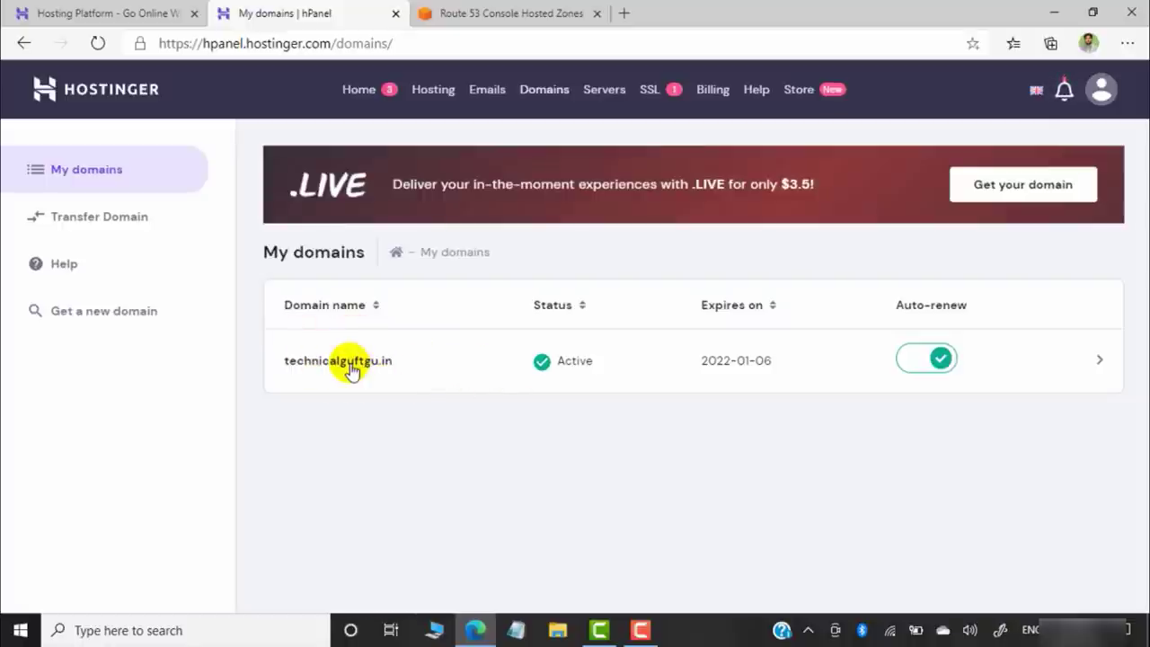
pyautogui.click(351, 371)
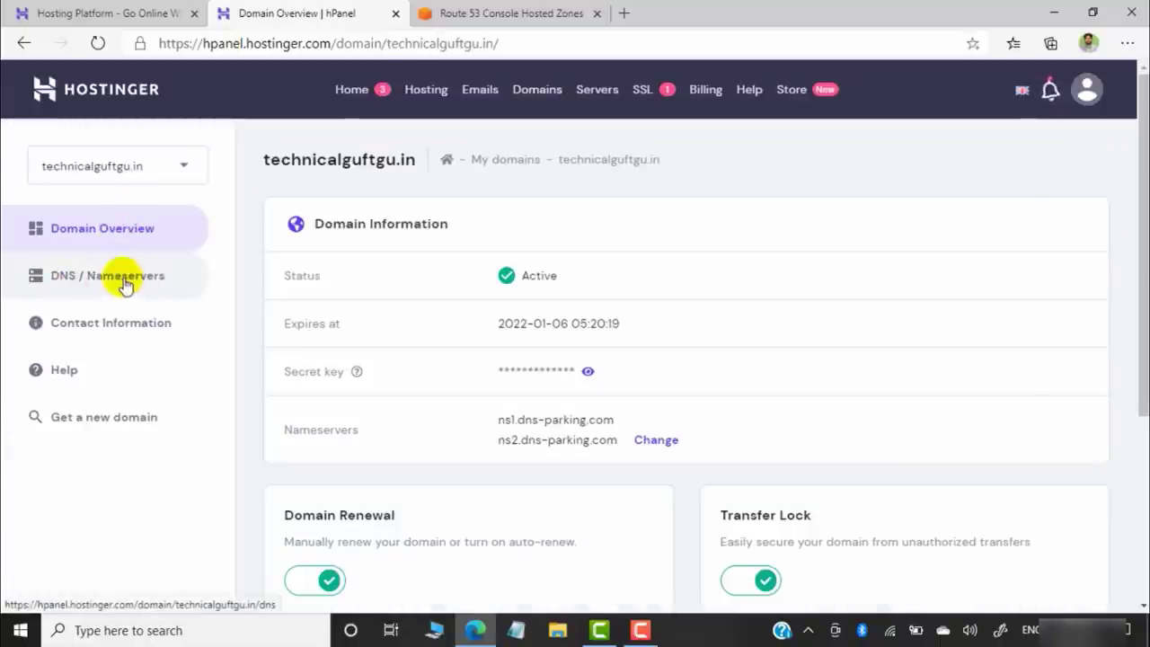
pyautogui.click(104, 282)
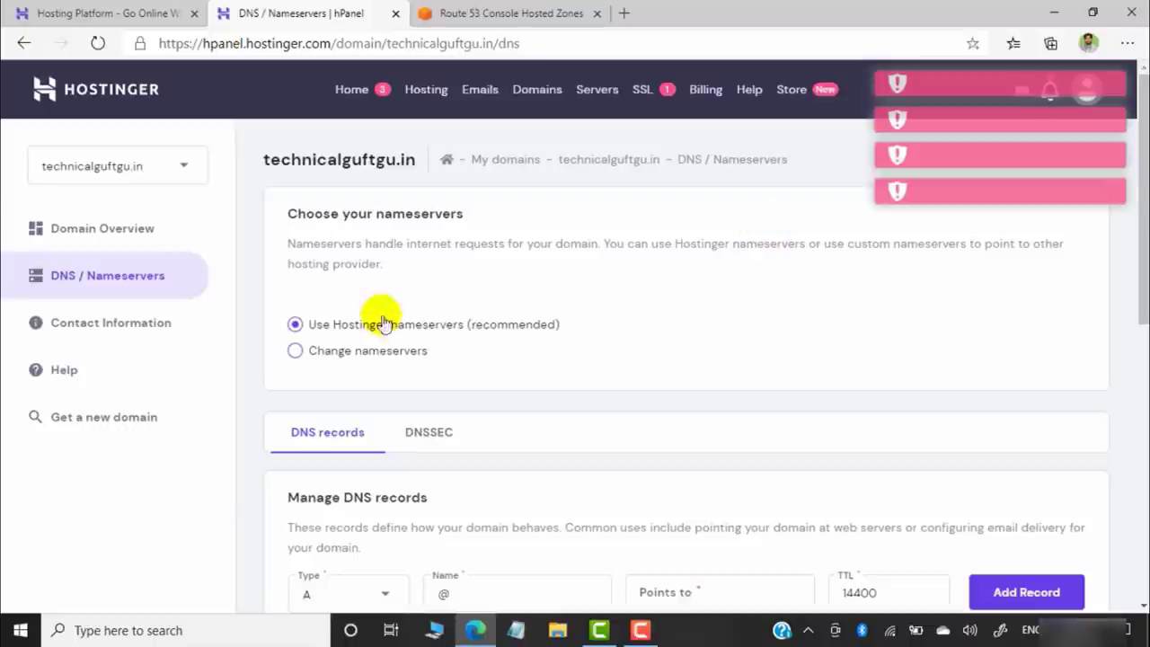
# Choose to change the domain's nameservers and clear the two existing dns-parking.com entries.
pyautogui.scroll(-1, 513, 326)
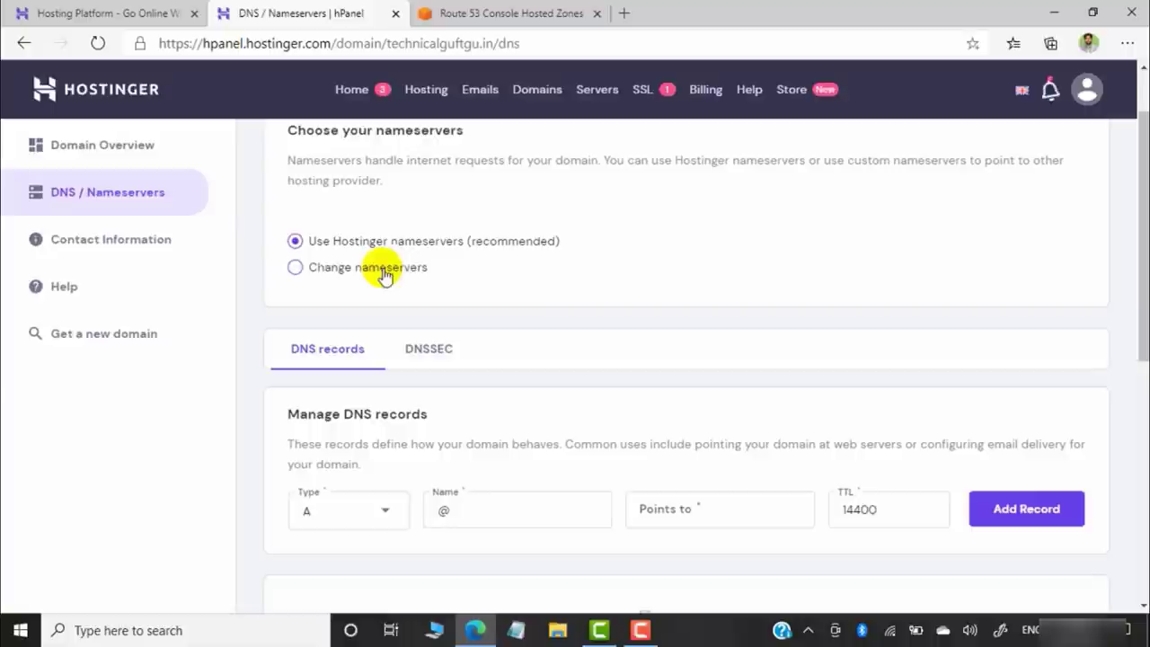
pyautogui.click(297, 270)
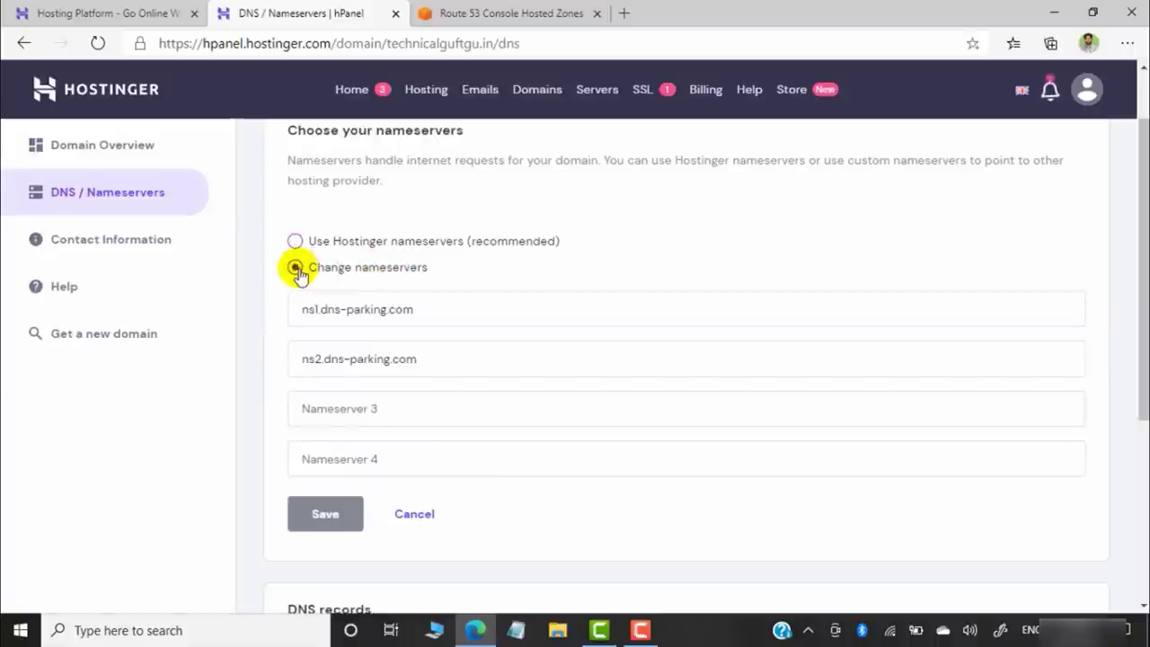
pyautogui.moveTo(436, 309); pyautogui.dragTo(298, 307)
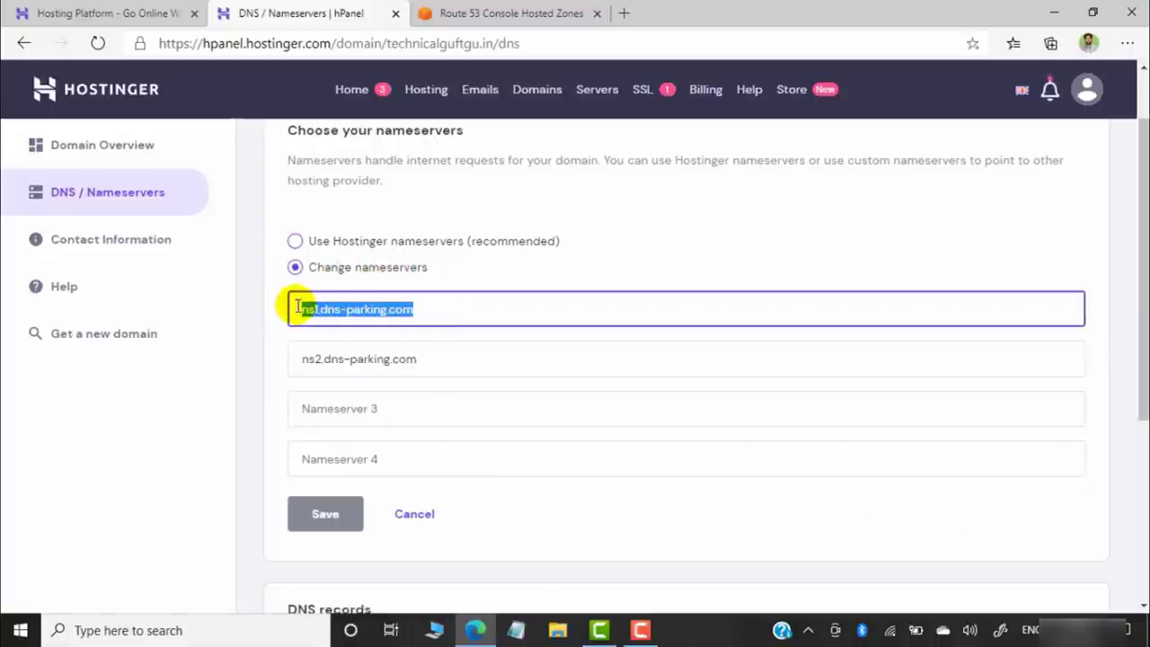
pyautogui.press('BackSpace')
pyautogui.moveTo(413, 360); pyautogui.dragTo(282, 347)
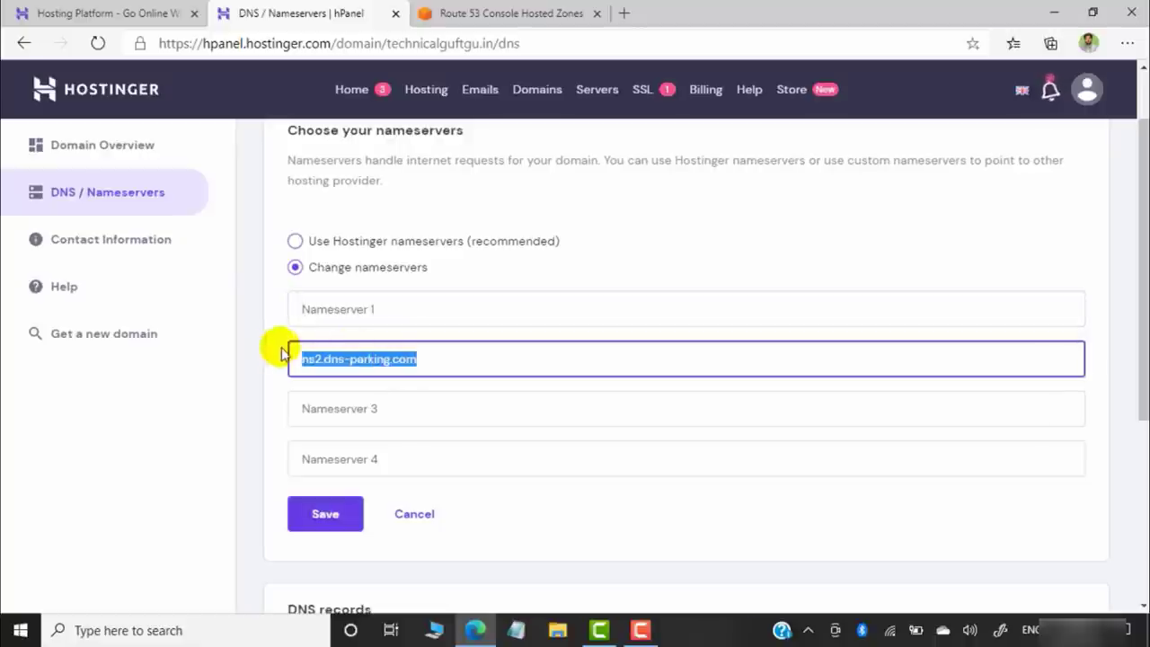
pyautogui.press('BackSpace')
# Copy ns-1463.awsdns-54.org from the Route 53 NS record into Nameserver 1 in Hostinger, without the trailing dot.
pyautogui.click(374, 306)
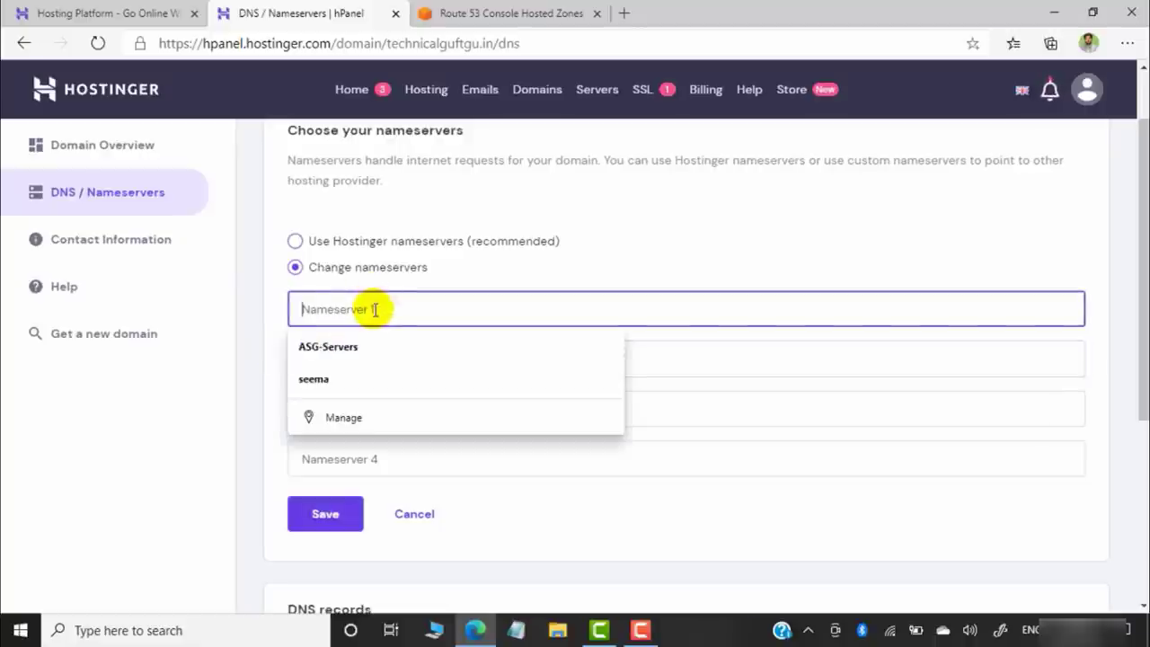
pyautogui.click(508, 11)
pyautogui.scroll(-2, 581, 338)
pyautogui.scroll(1, 509, 350)
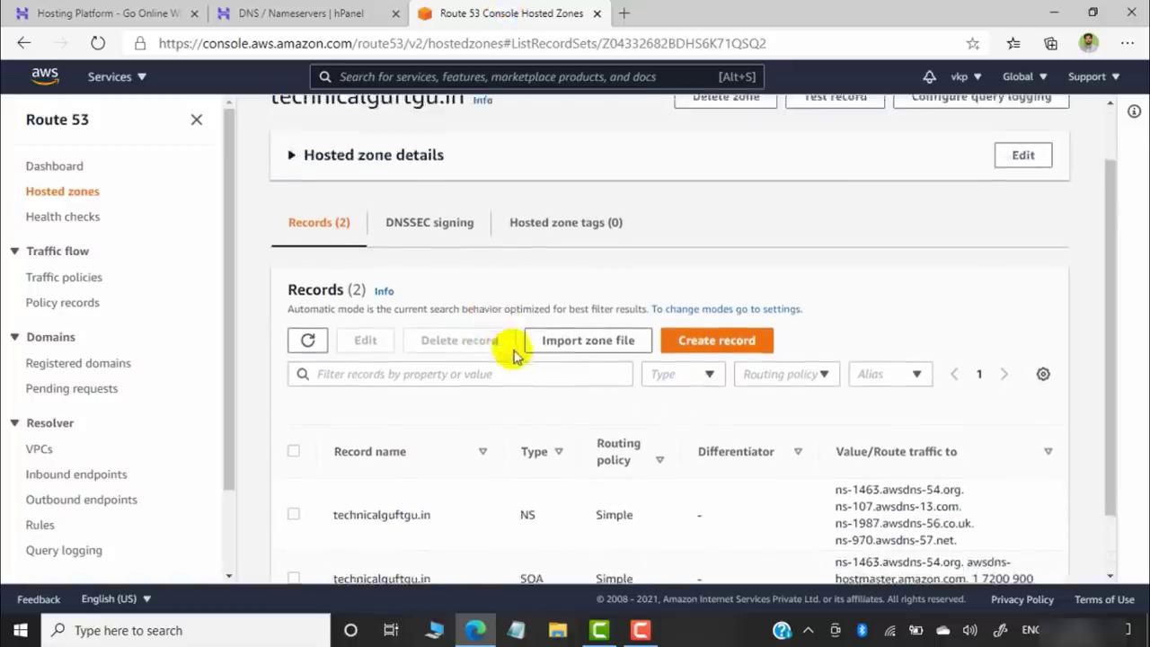
pyautogui.scroll(-1, 508, 369)
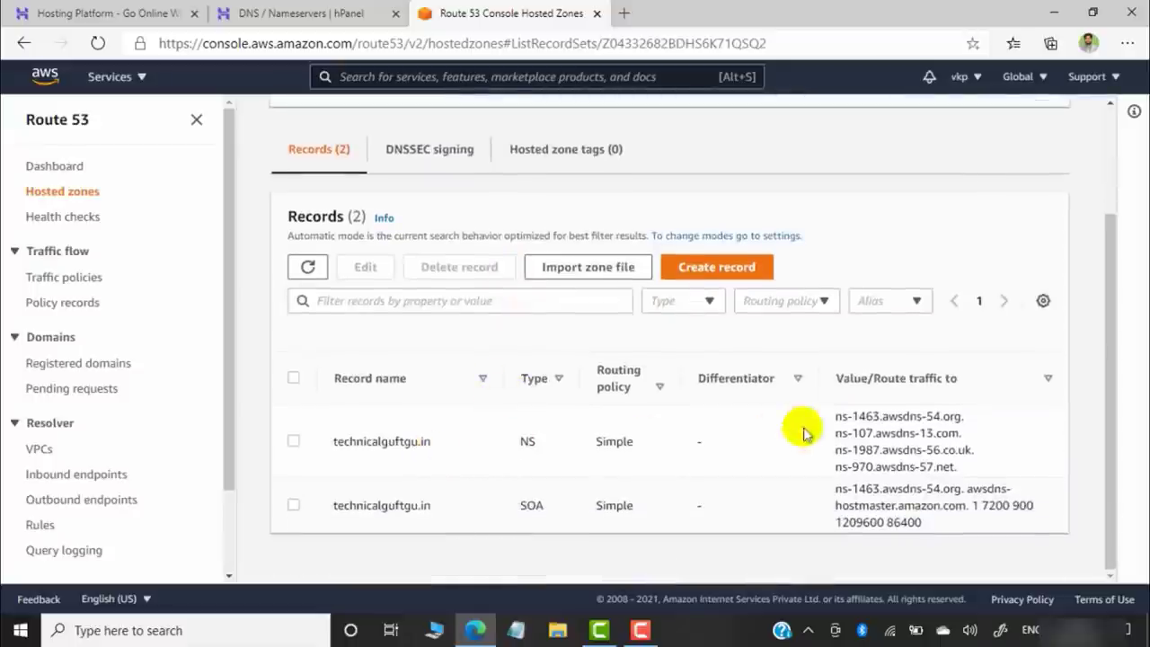
pyautogui.moveTo(836, 420); pyautogui.dragTo(996, 467)
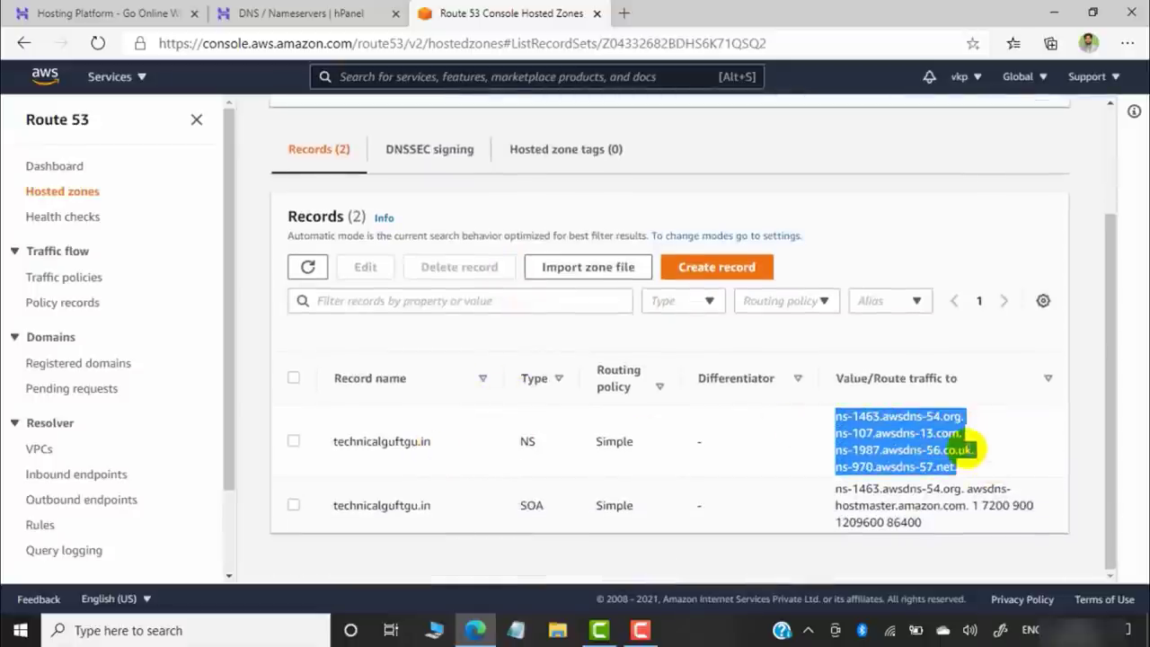
pyautogui.moveTo(968, 420); pyautogui.dragTo(843, 420)
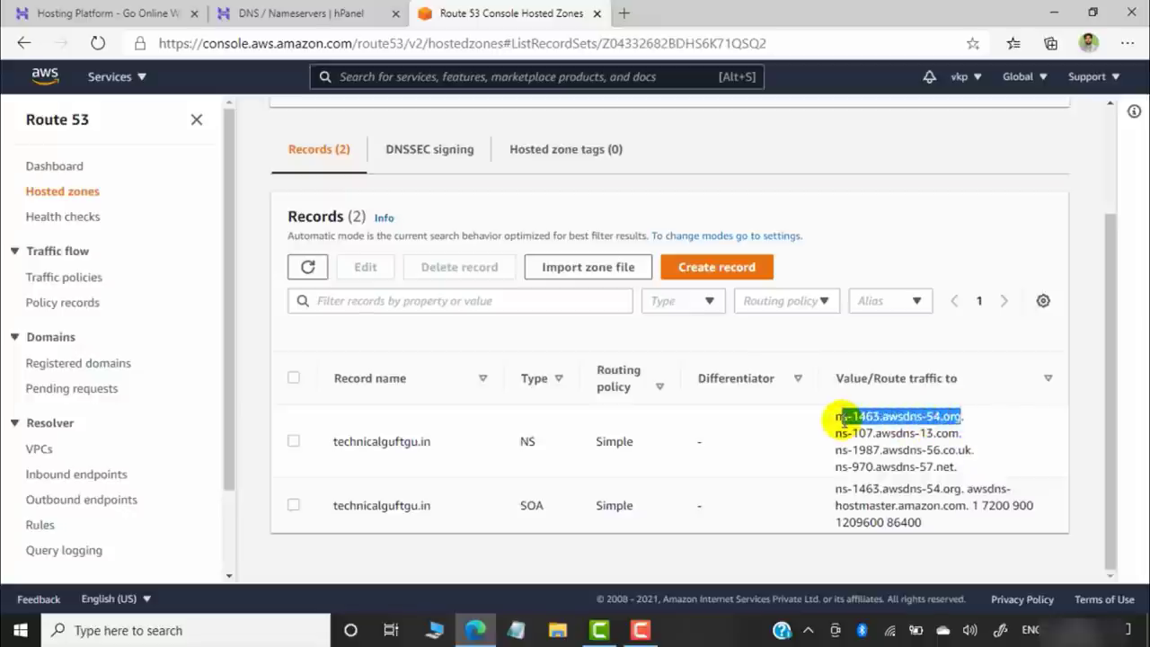
pyautogui.moveTo(967, 416); pyautogui.dragTo(849, 417)
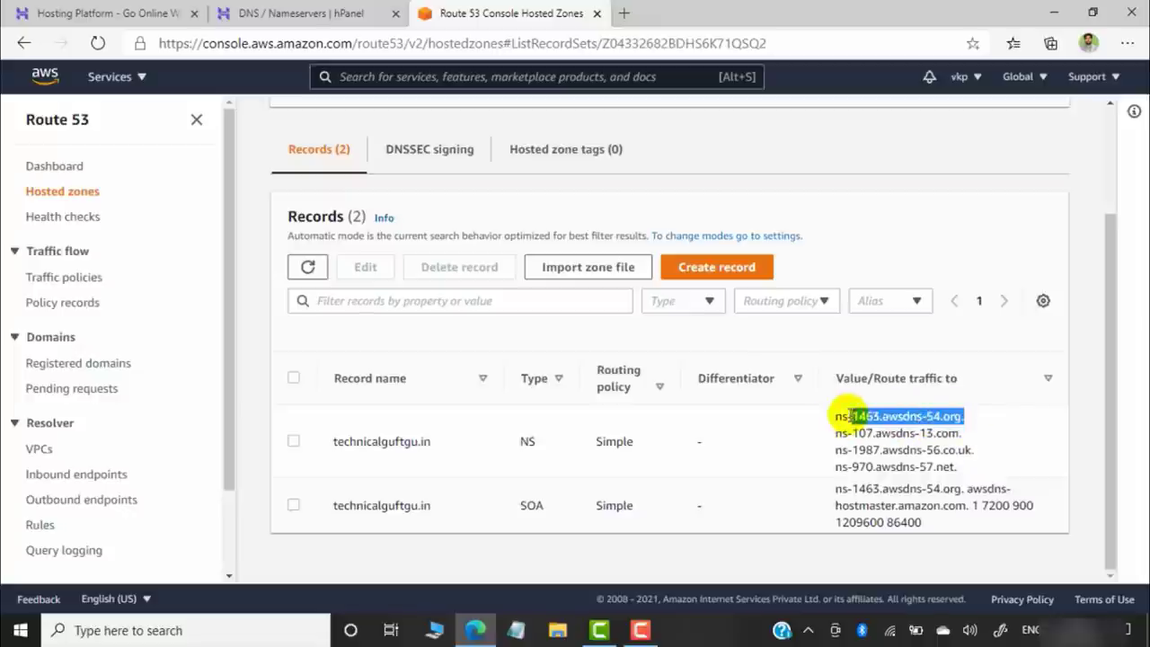
pyautogui.click(306, 12)
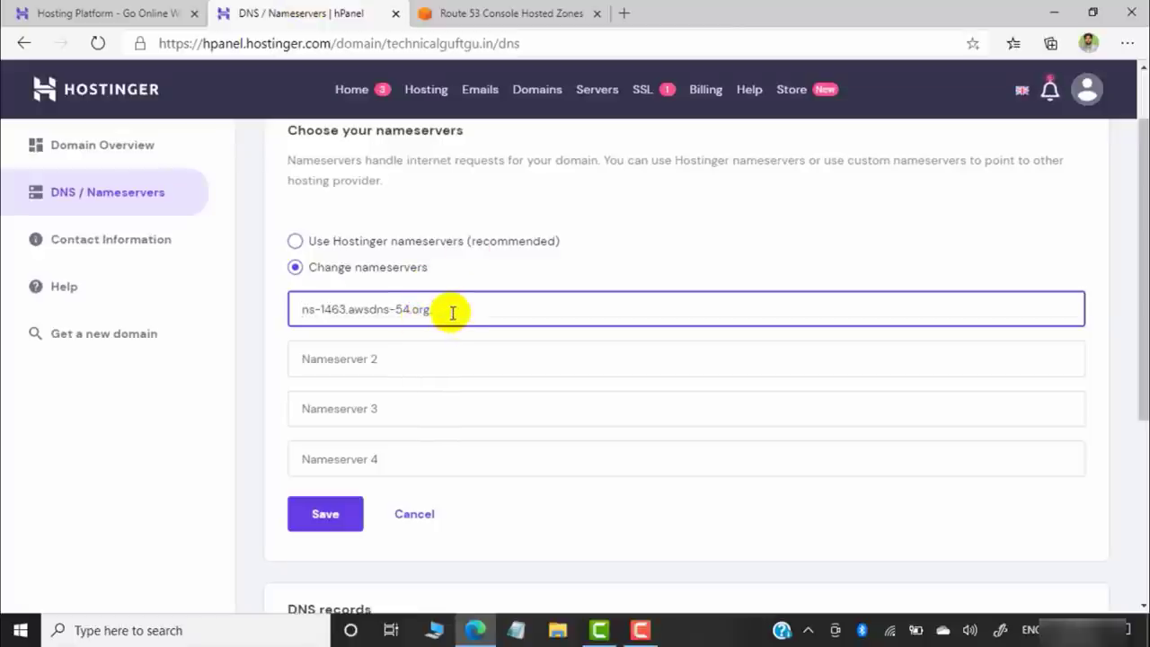
# Copy ns-107.awsdns-13.com from the Route 53 NS record into Nameserver 2 in Hostinger, without the trailing dot.
pyautogui.click(341, 355)
pyautogui.click(503, 13)
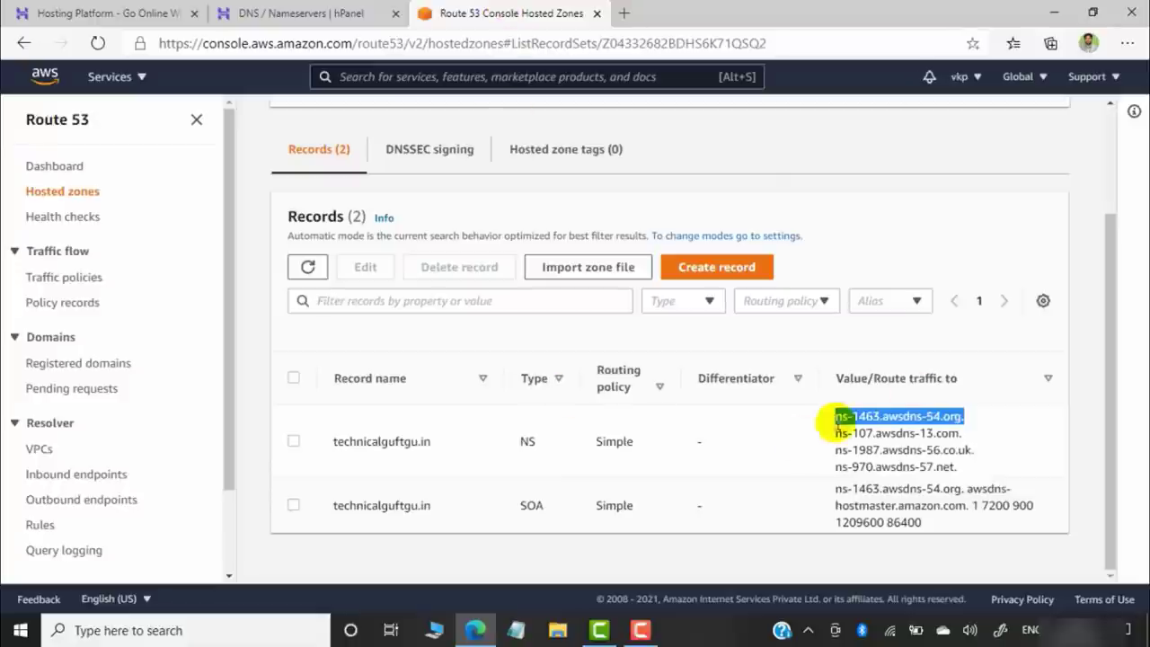
pyautogui.moveTo(964, 433); pyautogui.dragTo(832, 443)
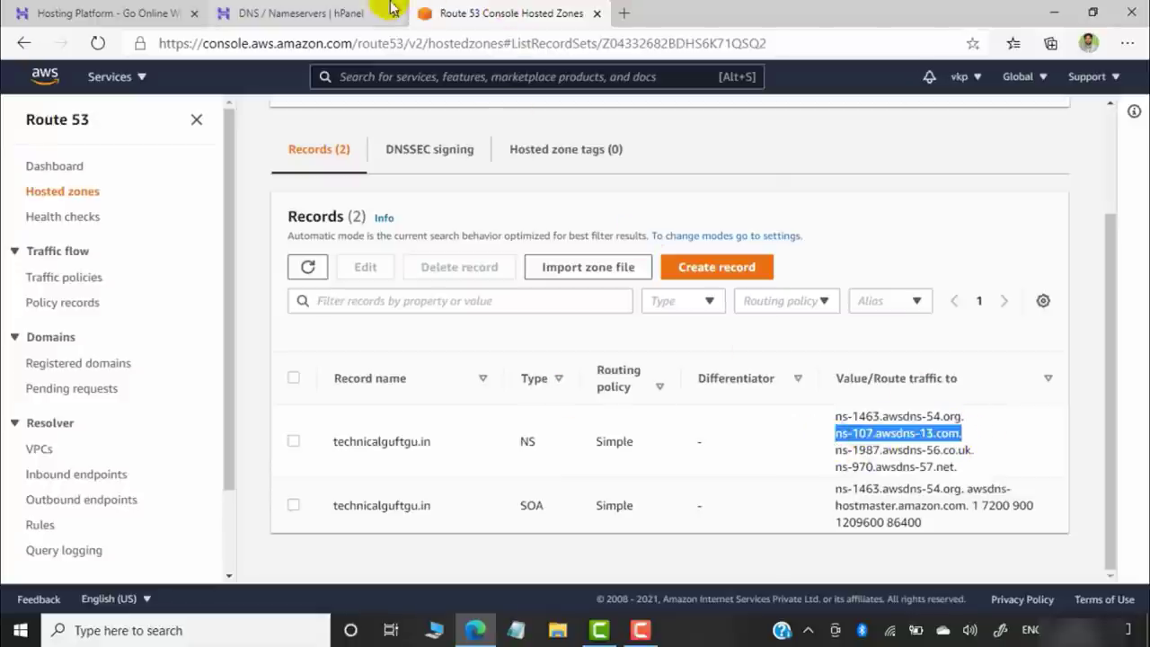
pyautogui.click(342, 13)
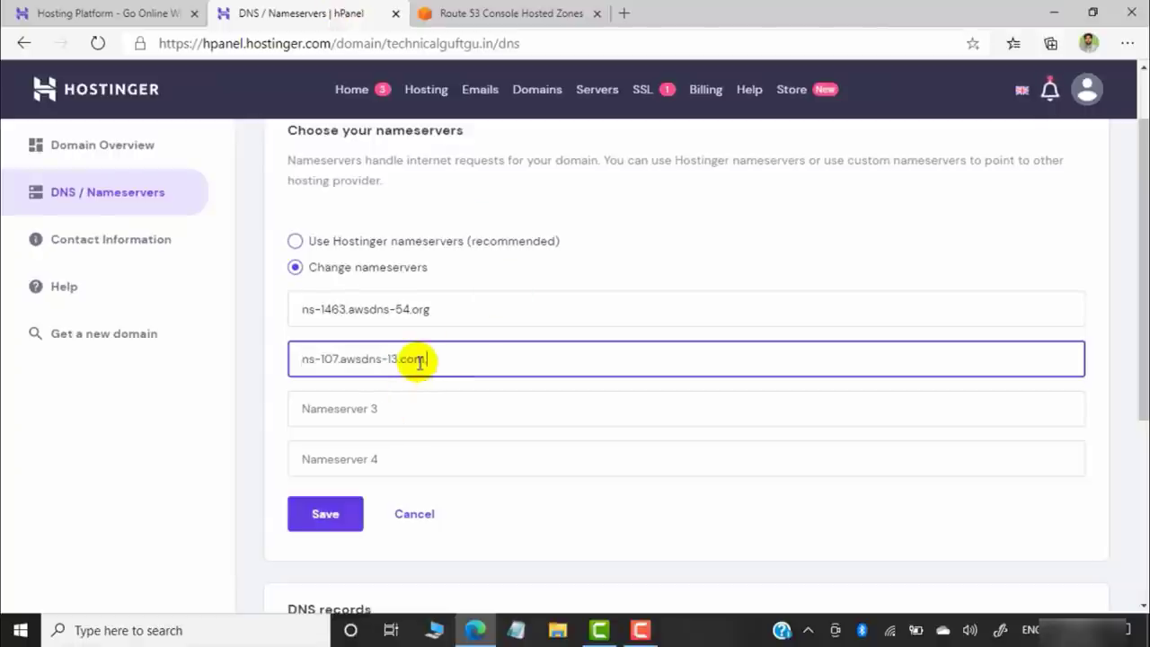
pyautogui.click(470, 409)
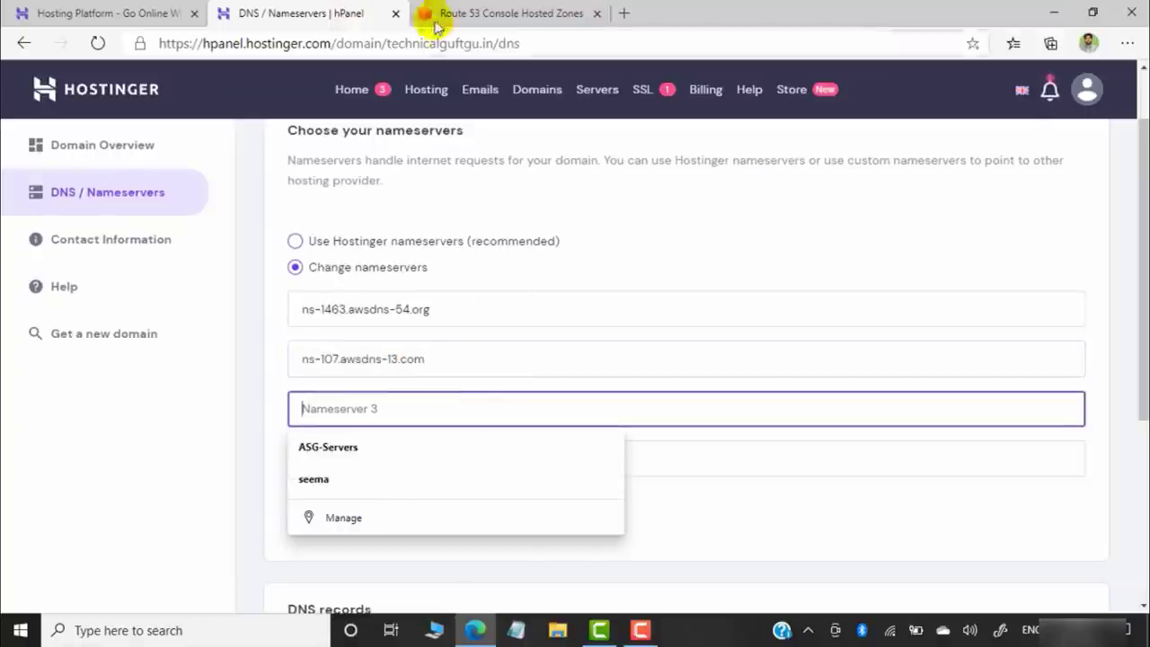
# Copy ns-1987.awsdns-56.co.uk from the Route 53 NS record into Nameserver 3 in Hostinger, without the trailing dot.
pyautogui.click(436, 16)
pyautogui.moveTo(983, 450); pyautogui.dragTo(828, 454)
pyautogui.hotkey('ctrl', 'c')
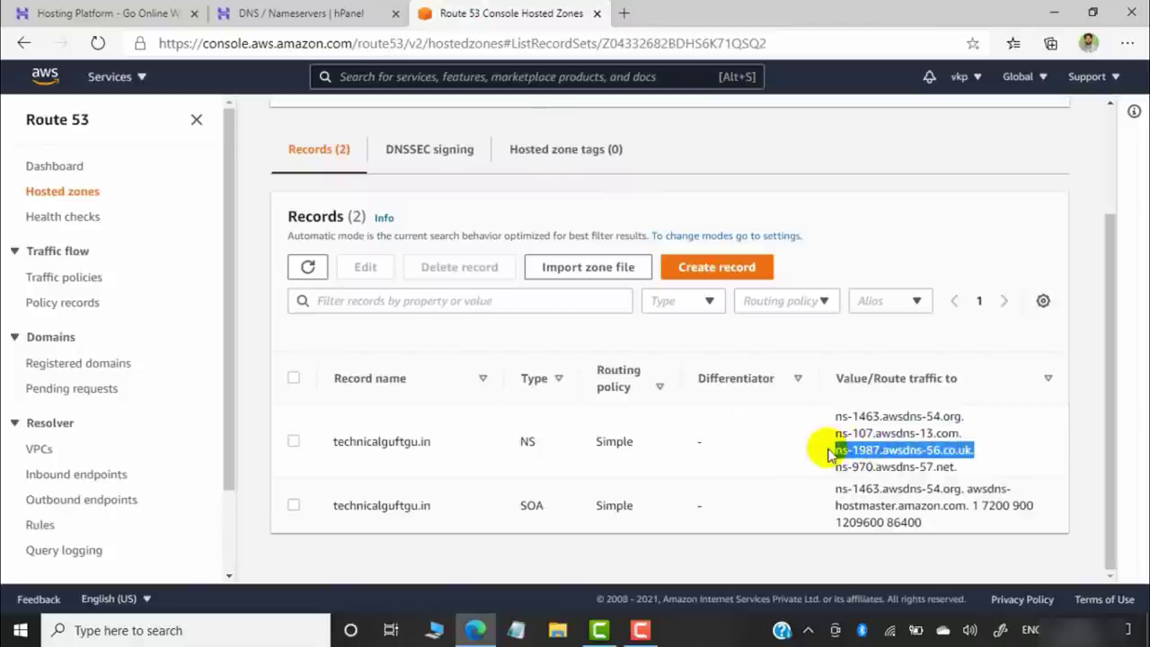
pyautogui.click(301, 13)
pyautogui.hotkey('ctrl', 'v')
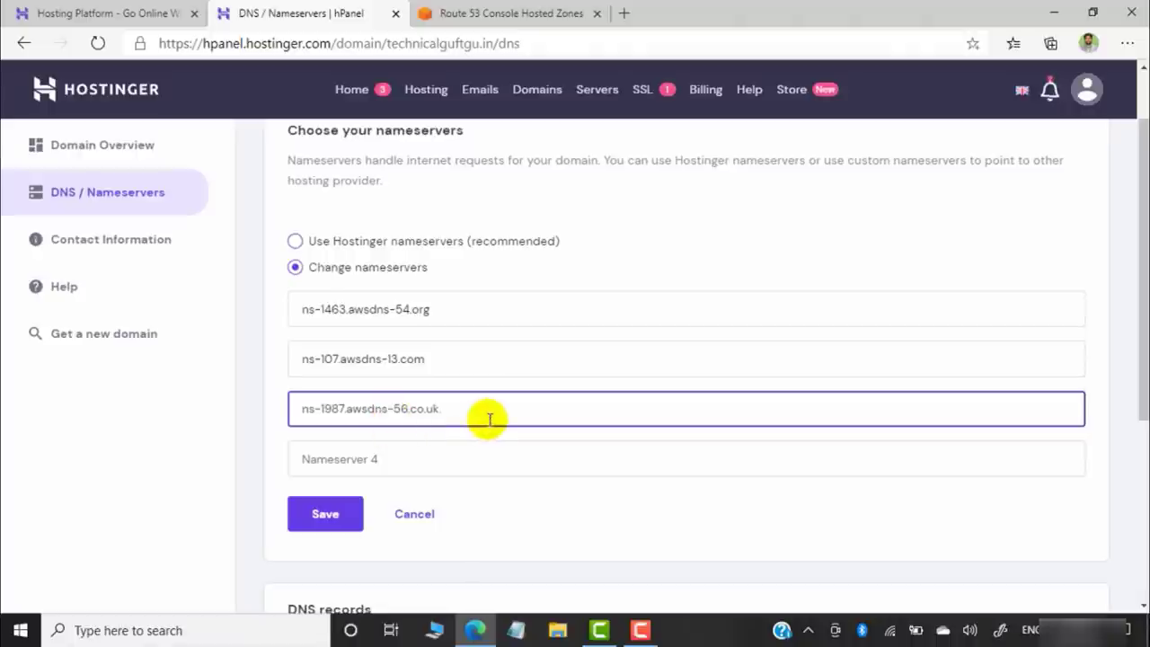
# Copy ns-970.awsdns-57.net from the Route 53 NS record into Nameserver 4 without the trailing dot, and save the nameservers.
pyautogui.click(454, 454)
pyautogui.click(542, 9)
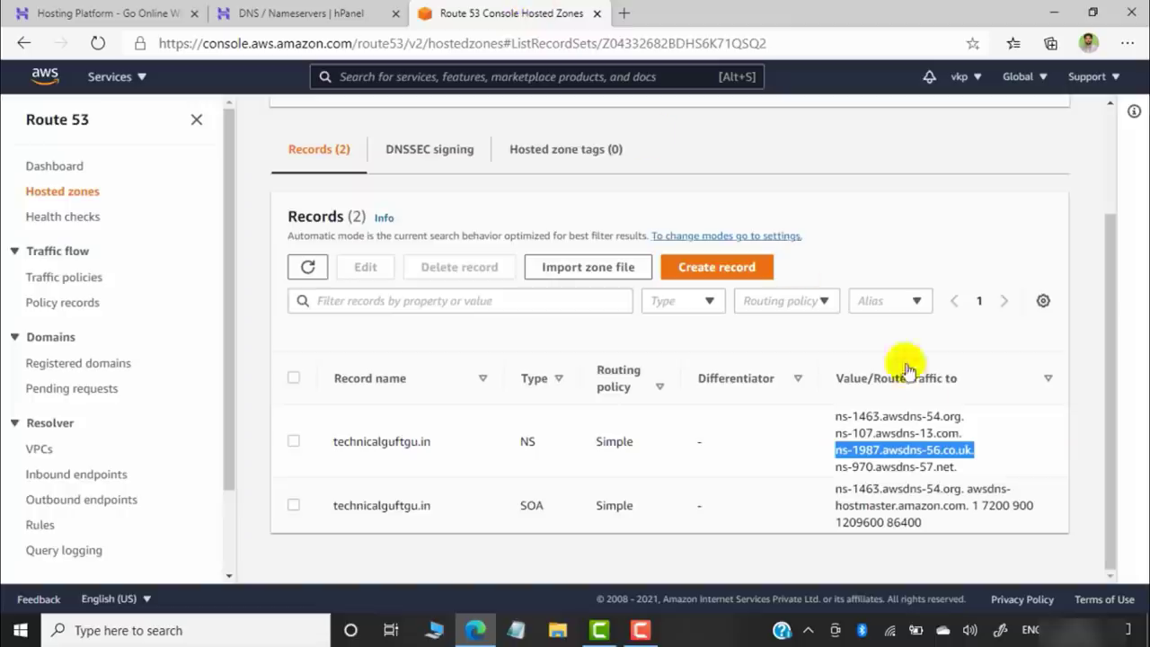
pyautogui.moveTo(975, 468); pyautogui.dragTo(828, 477)
pyautogui.hotkey('ctrl', 'c')
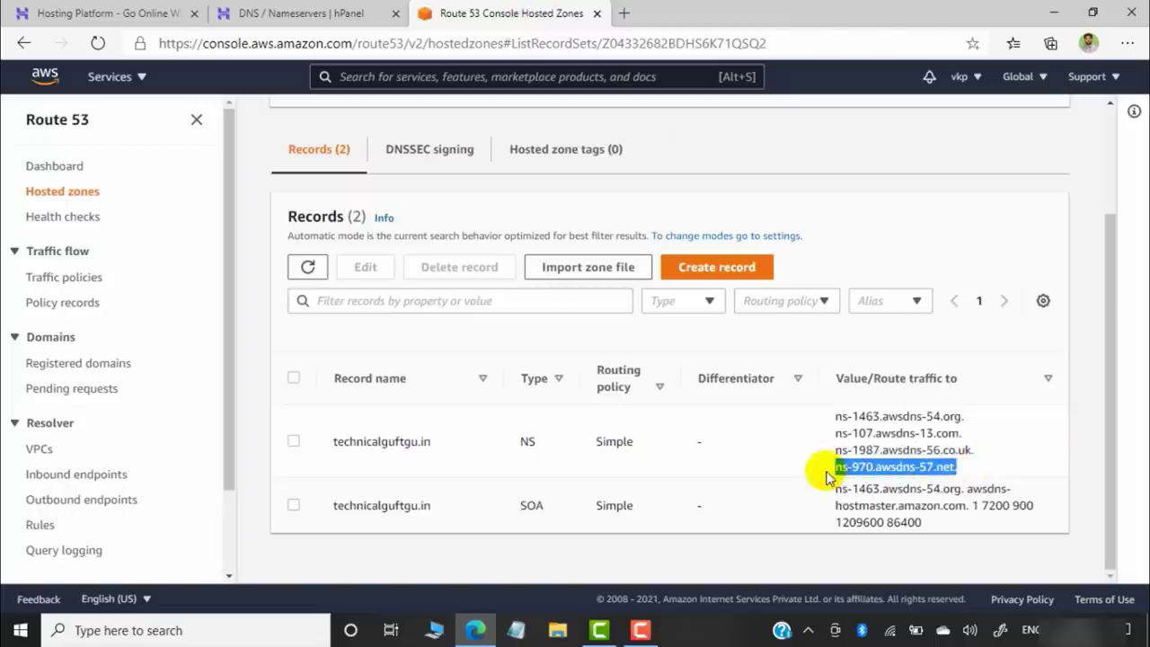
pyautogui.click(342, 11)
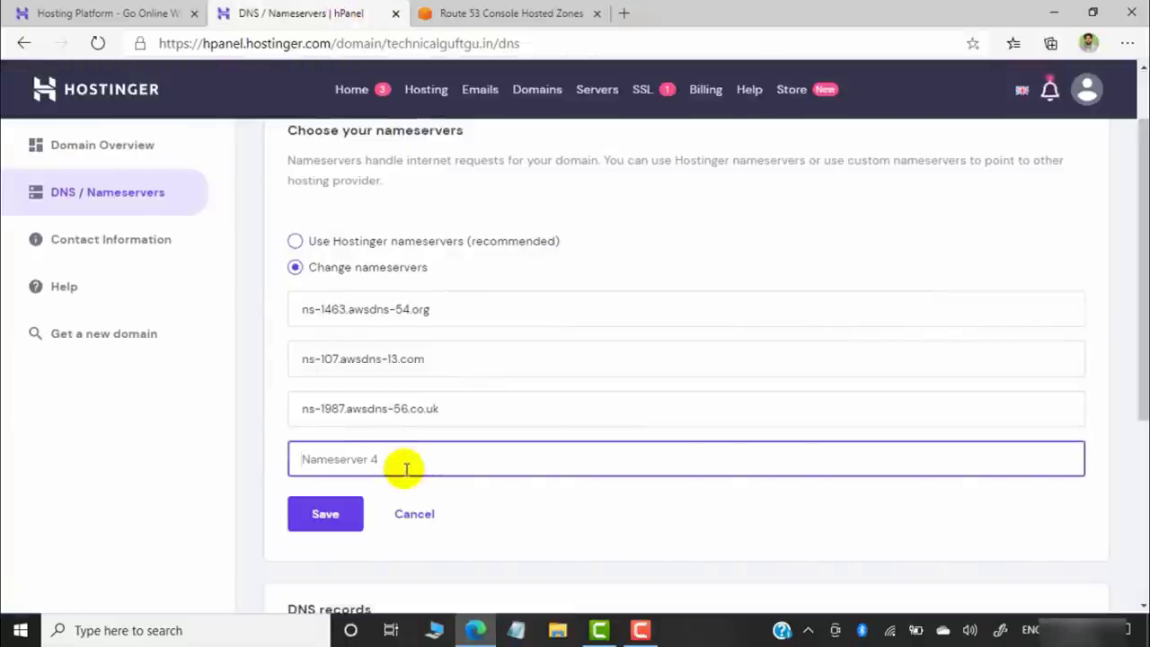
pyautogui.hotkey('ctrl', 'v')
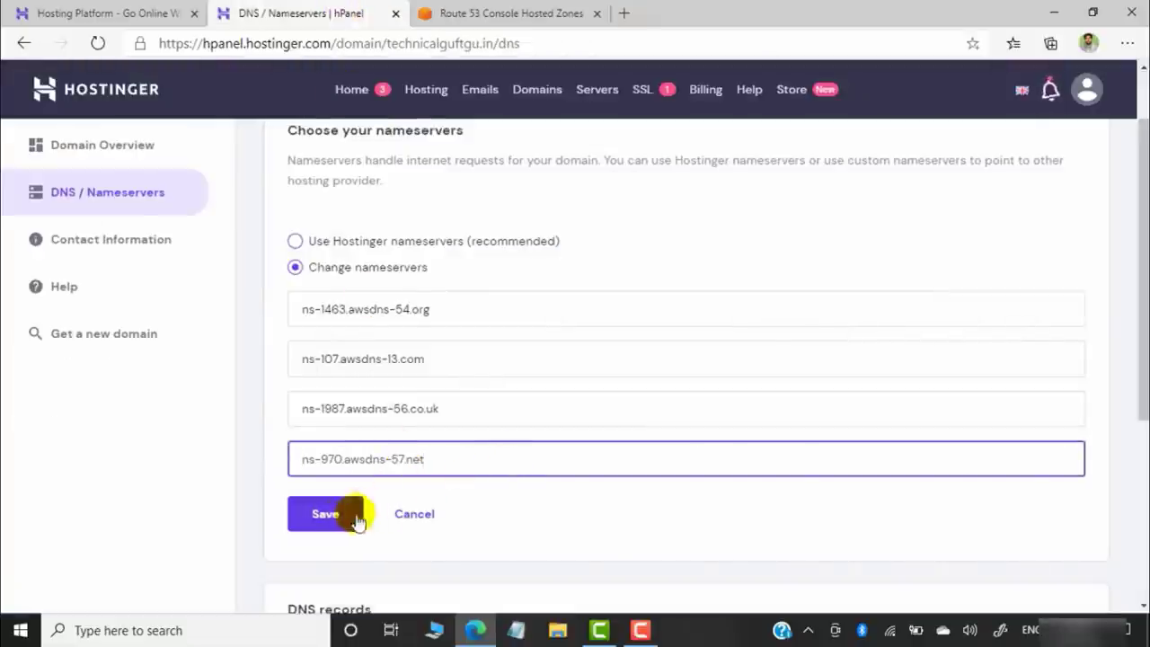
pyautogui.click(329, 519)
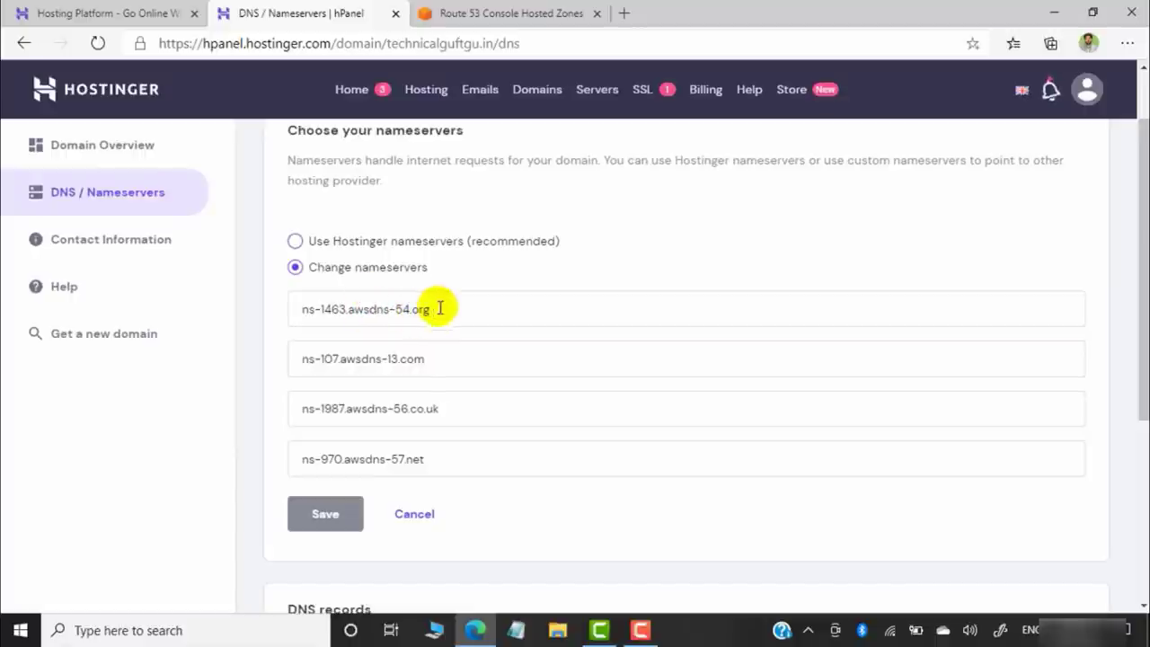
pyautogui.moveTo(440, 313); pyautogui.dragTo(254, 307)
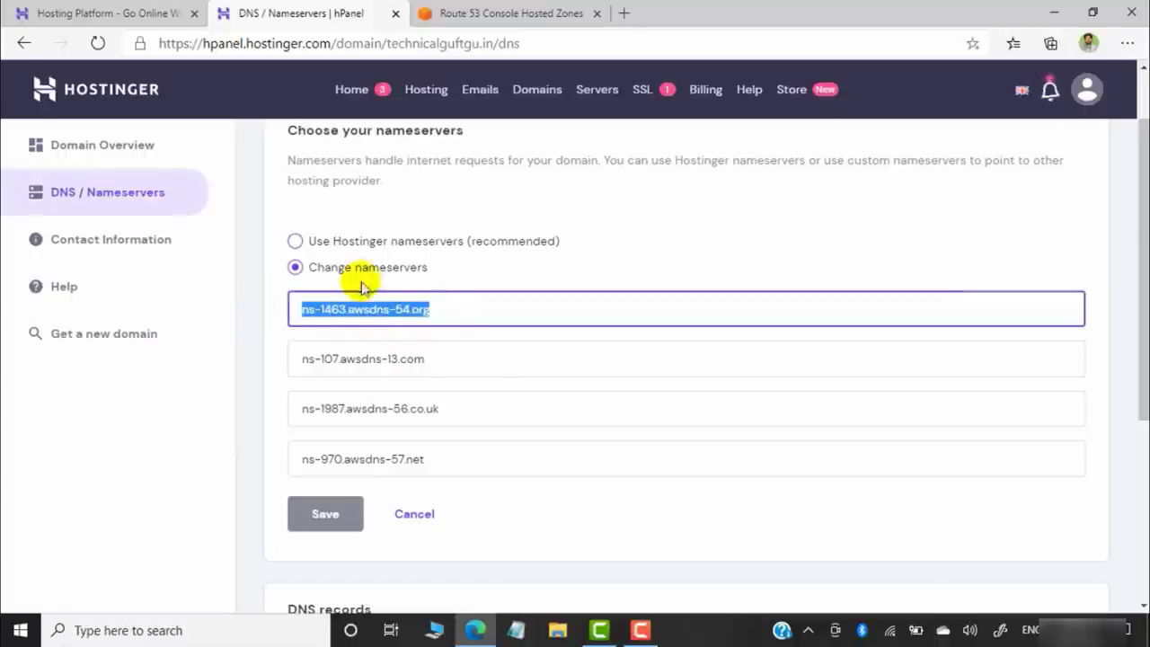
pyautogui.click(464, 311)
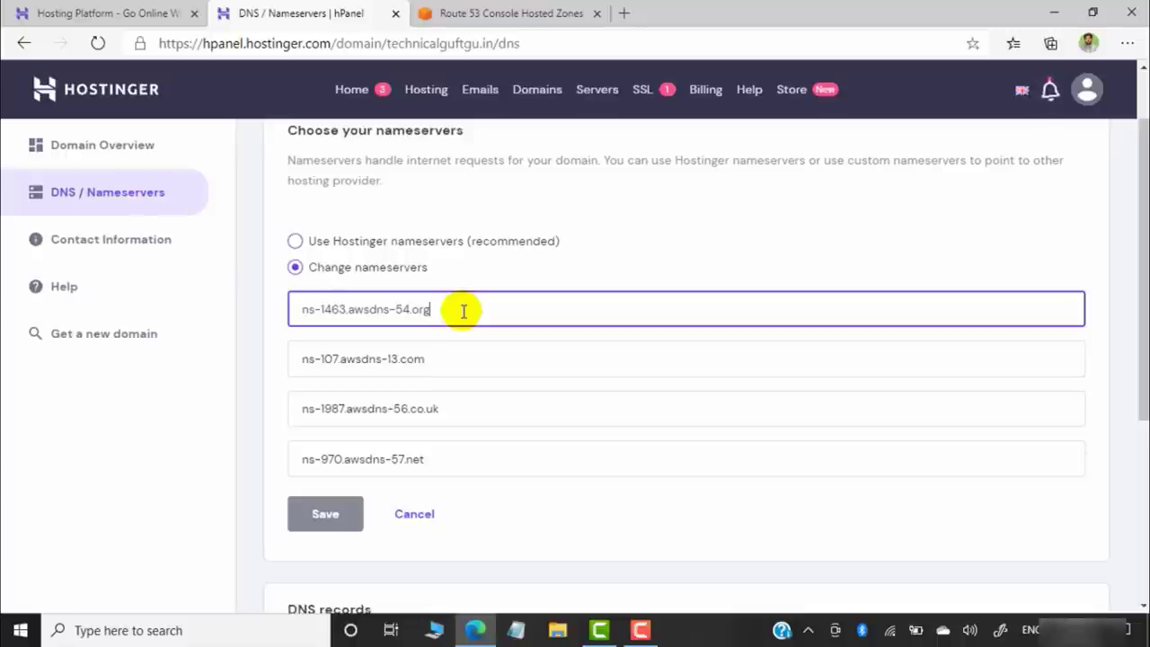
# Switch to the Route 53 hosted zone and review the routing policies offered for a new record.
pyautogui.click(546, 7)
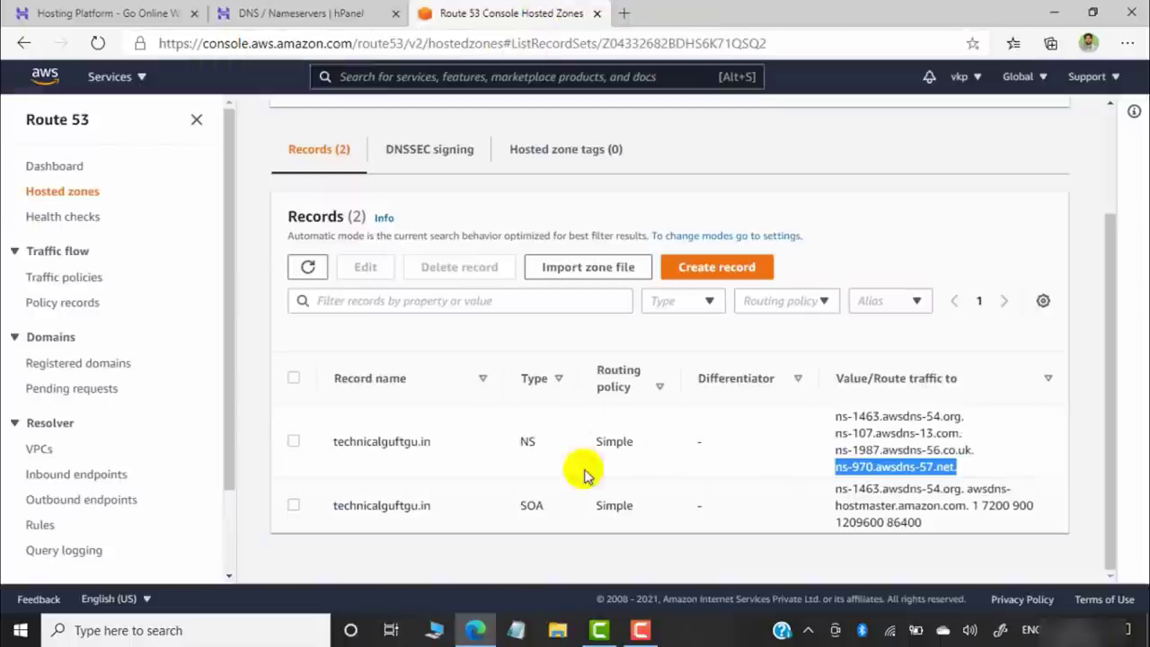
pyautogui.click(733, 275)
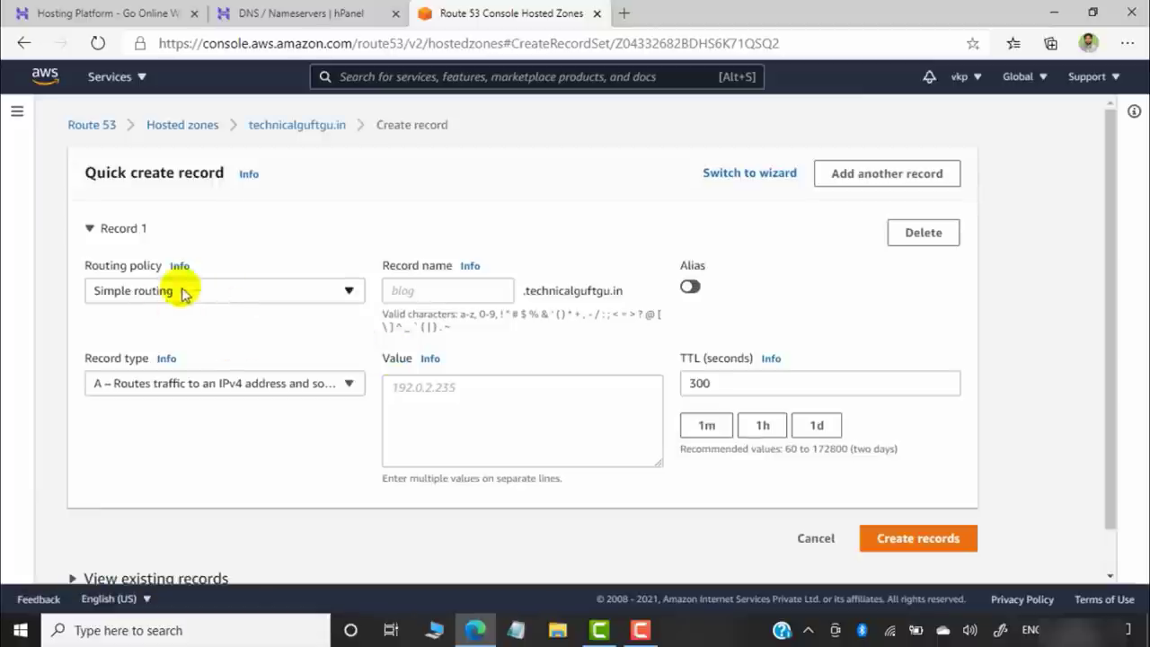
pyautogui.click(230, 290)
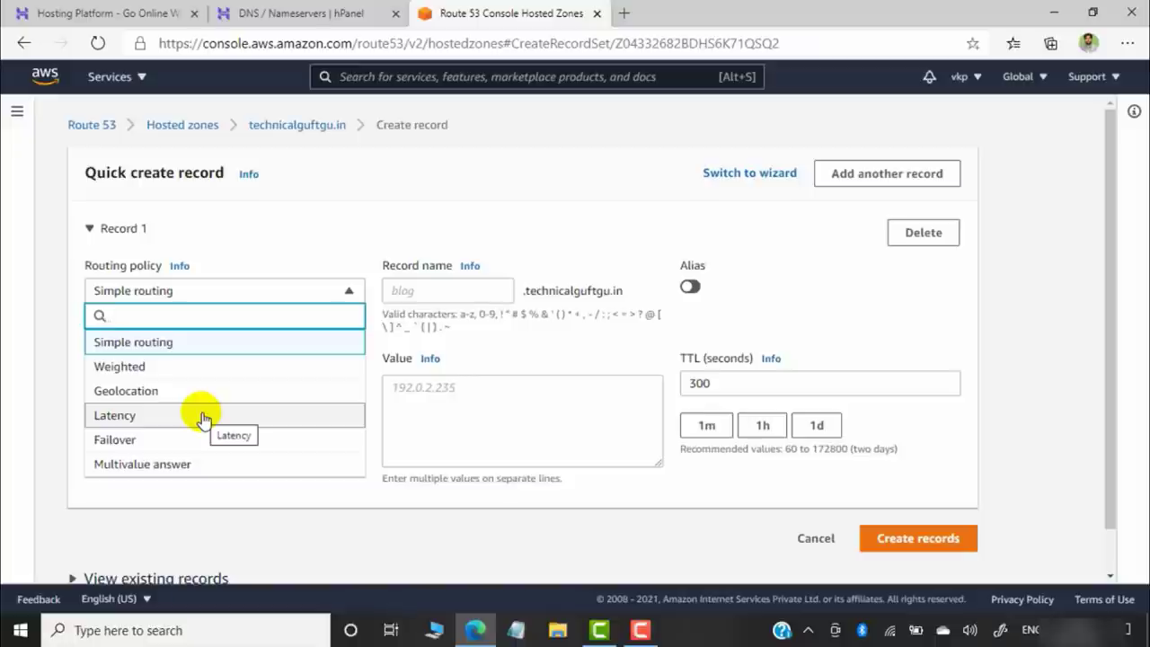
pyautogui.click(321, 239)
pyautogui.click(816, 311)
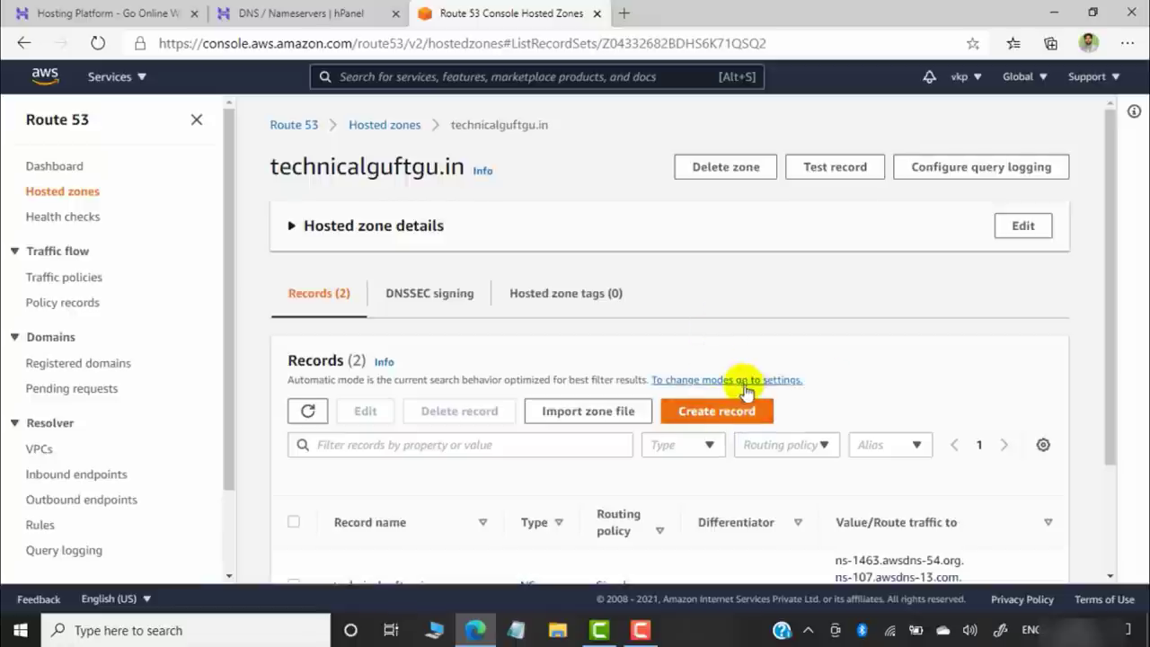
# Start a new simple-routing A record for technicalguftgu.in with the record name left blank and Alias turned on.
pyautogui.scroll(-1, 745, 380)
pyautogui.click(718, 339)
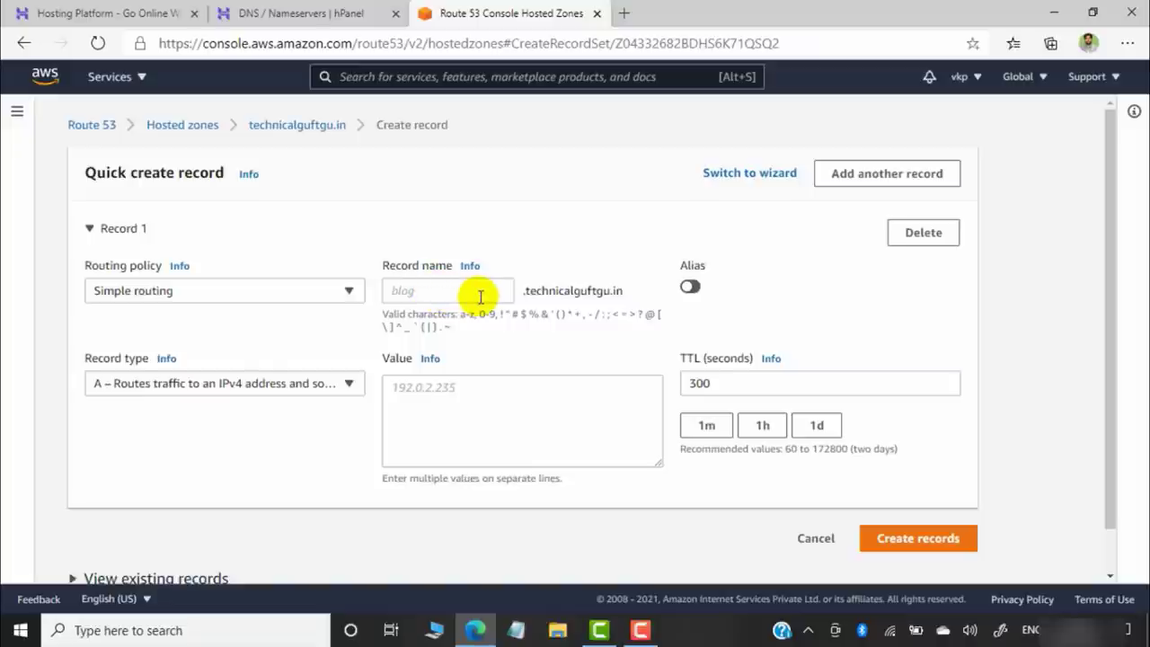
pyautogui.click(429, 292)
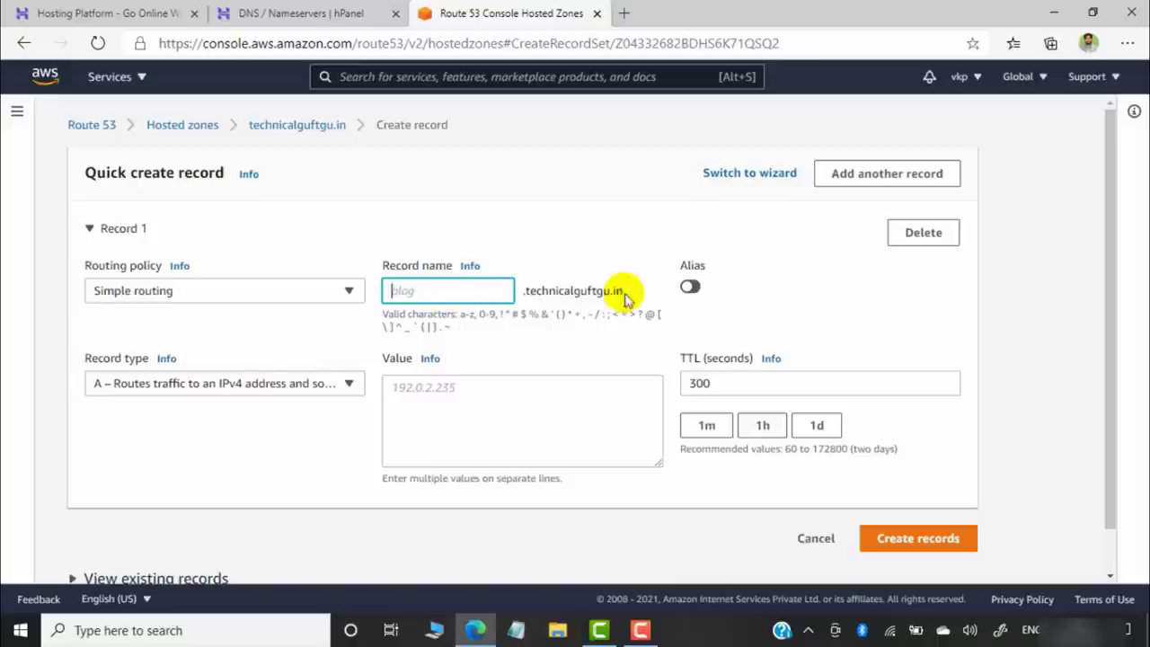
pyautogui.click(694, 290)
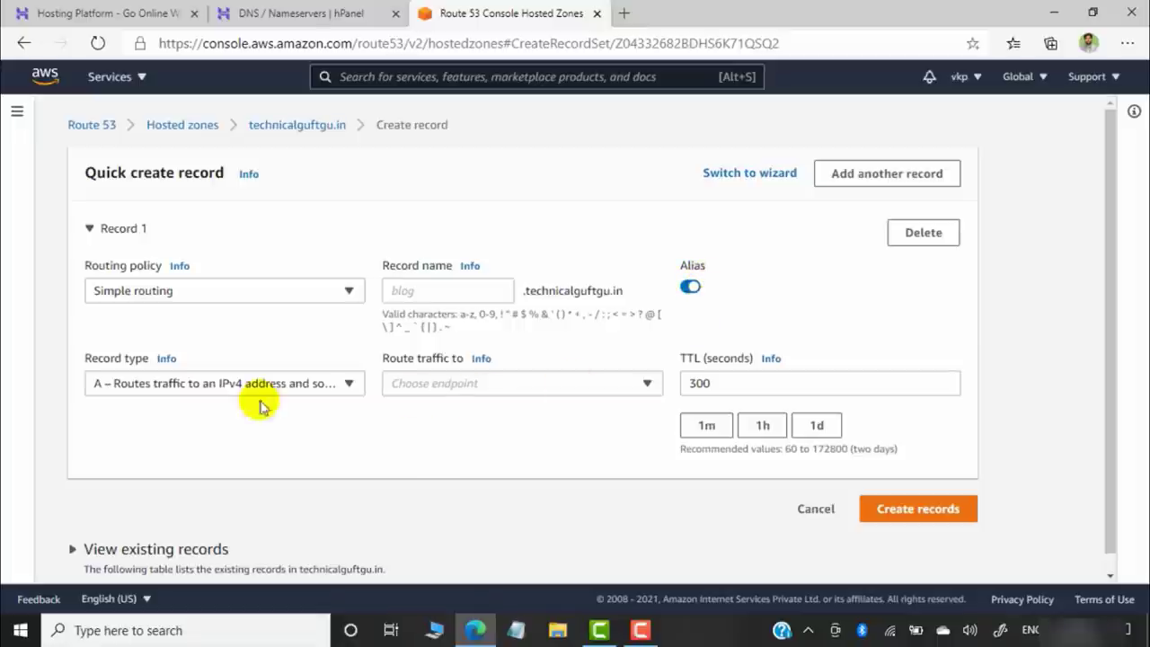
pyautogui.click(331, 387)
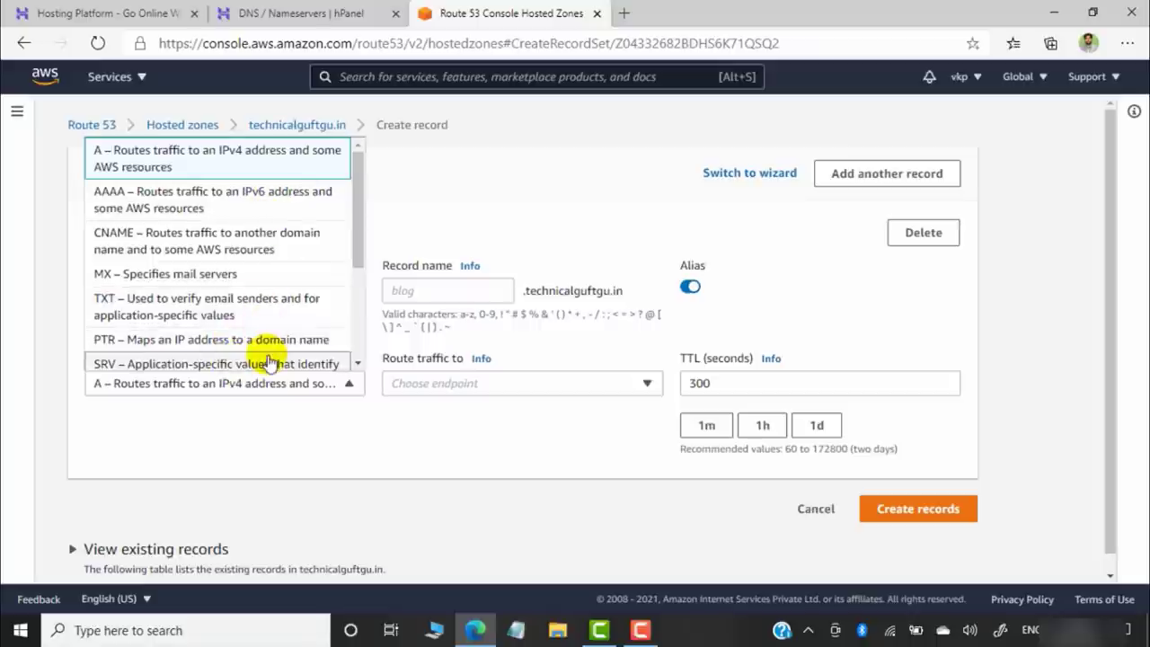
pyautogui.click(308, 423)
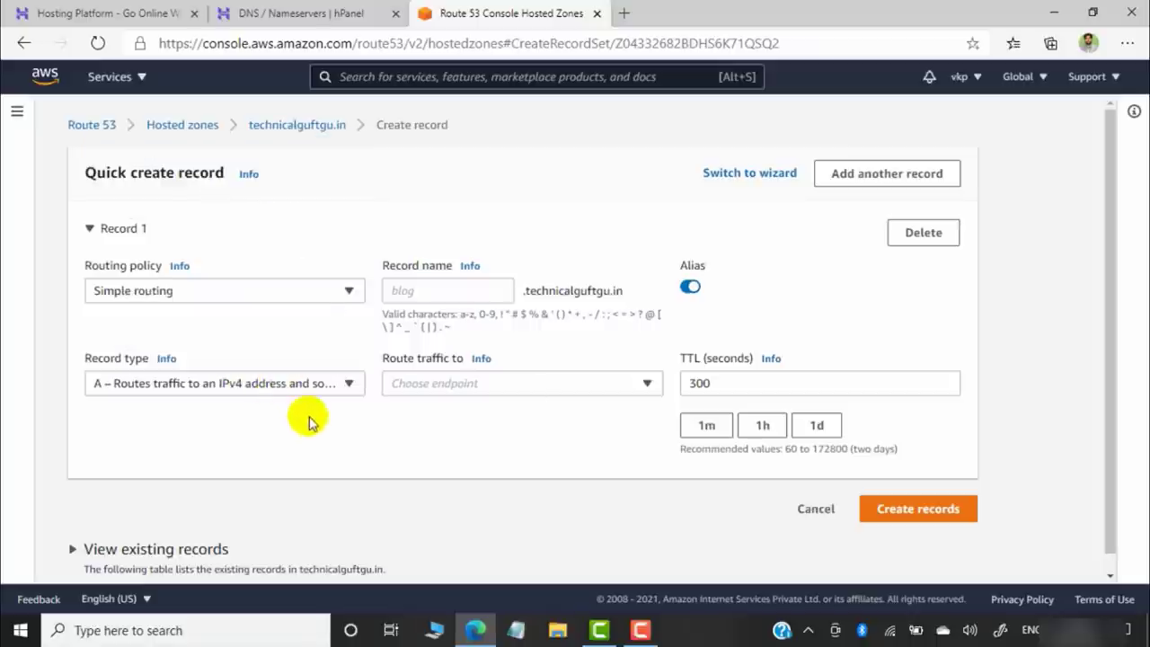
# Route the alias to the technicalguftgu.in S3 website endpoint in Asia Pacific (Mumbai) [ap-south-1] and create the record.
pyautogui.click(535, 387)
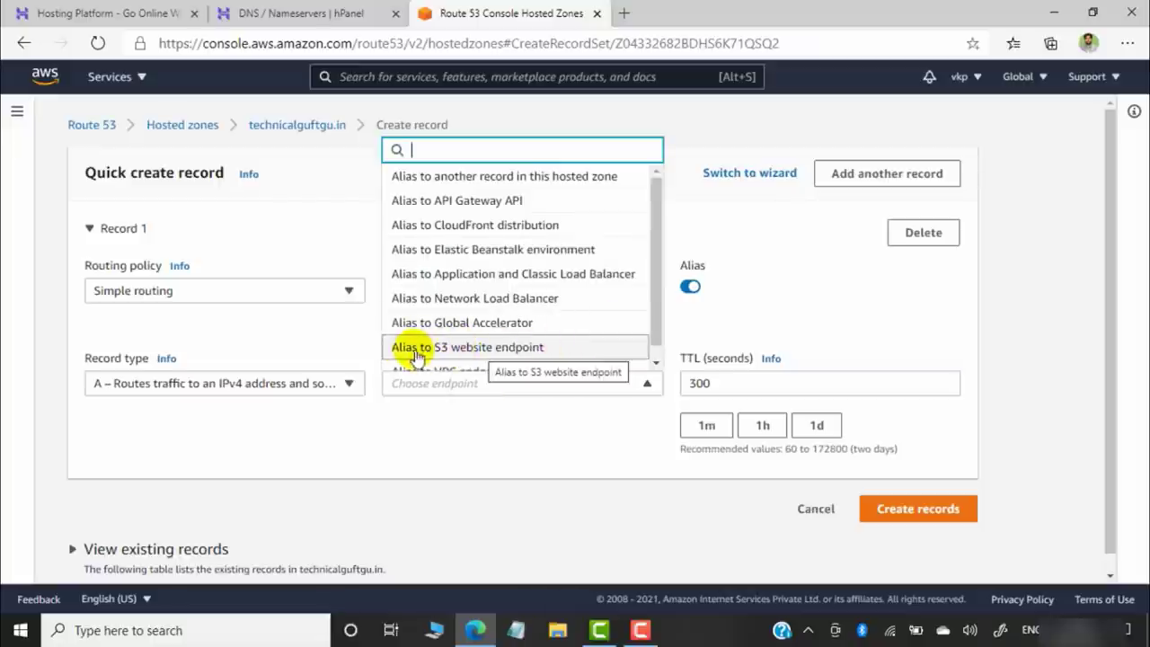
pyautogui.click(548, 351)
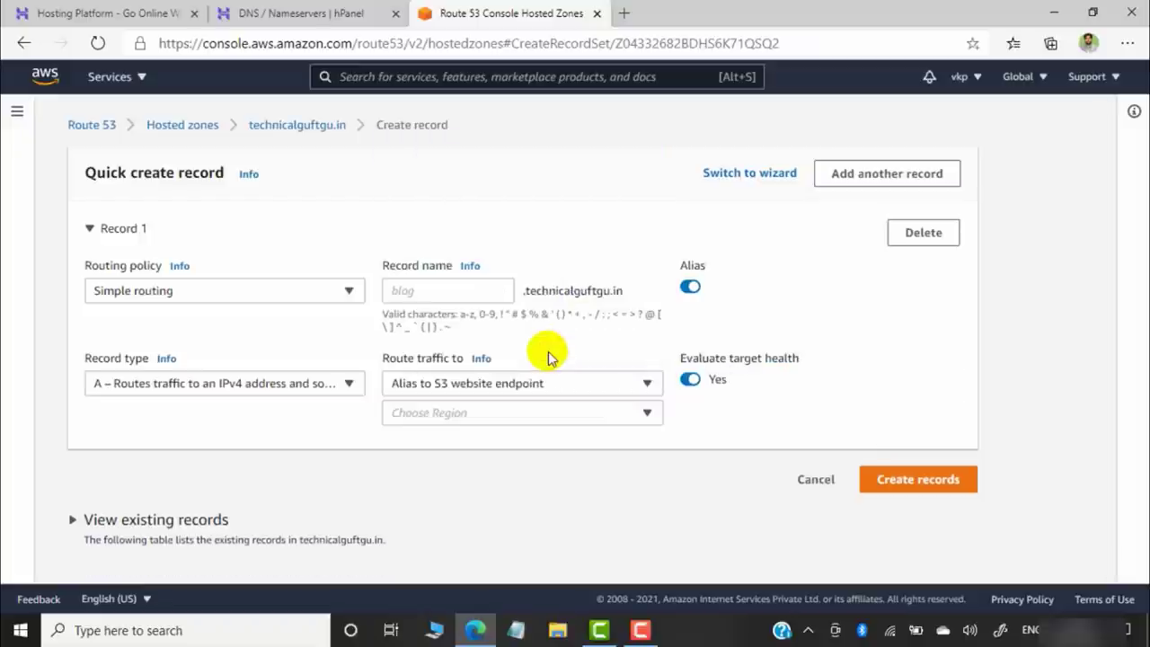
pyautogui.click(505, 419)
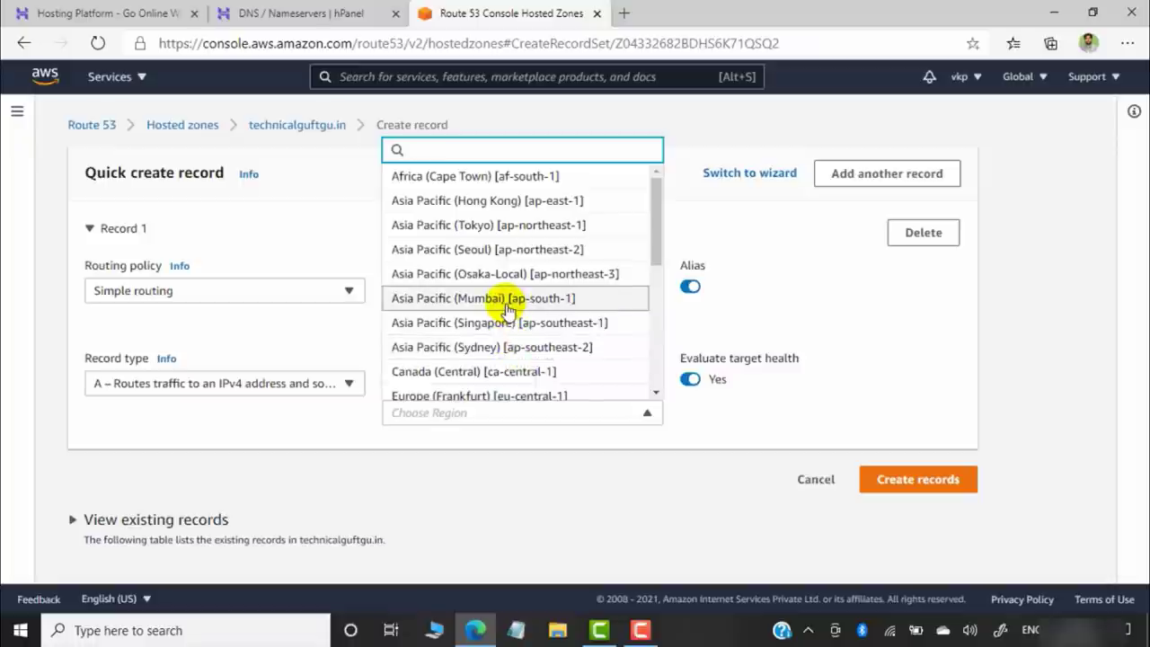
pyautogui.click(508, 300)
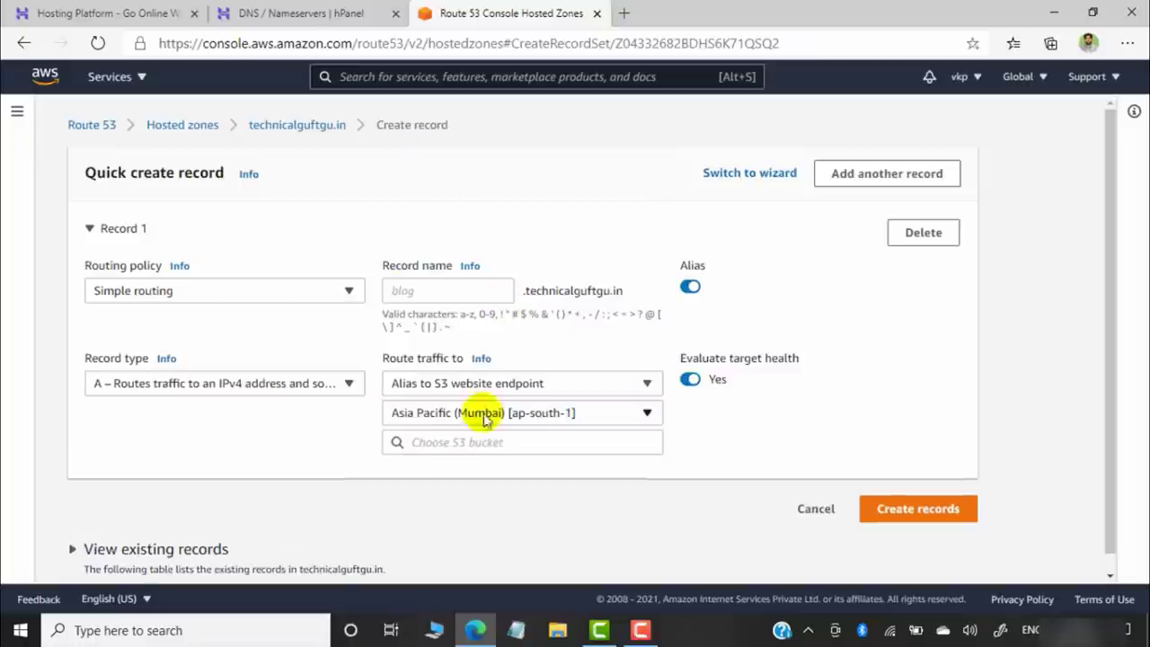
pyautogui.click(483, 444)
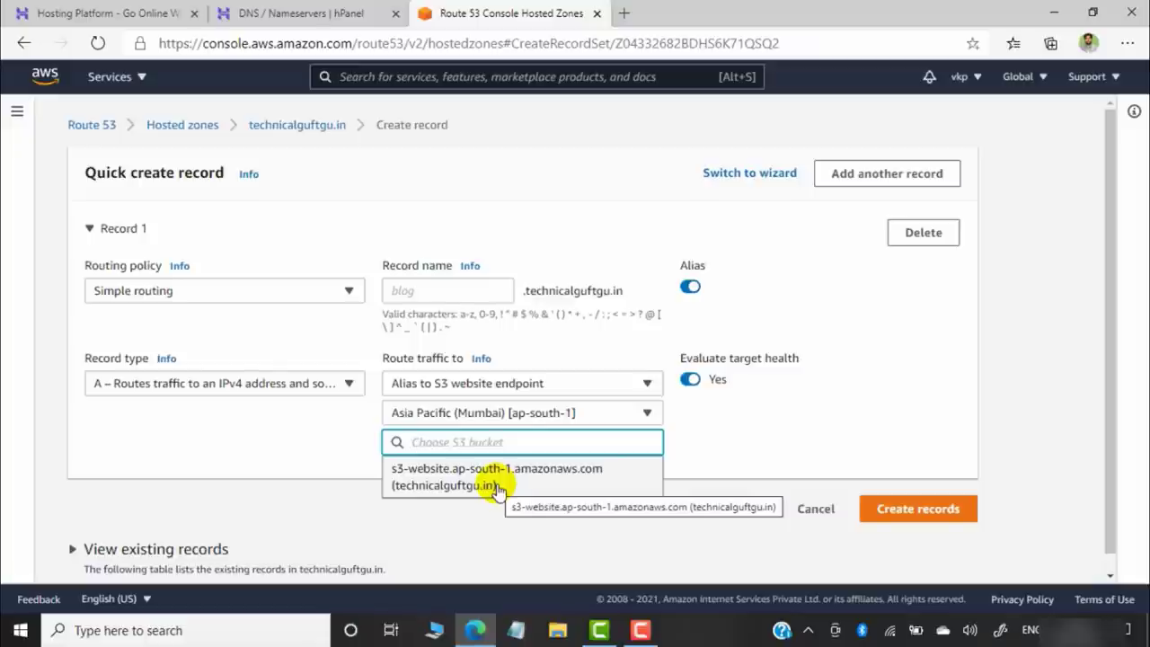
pyautogui.click(497, 489)
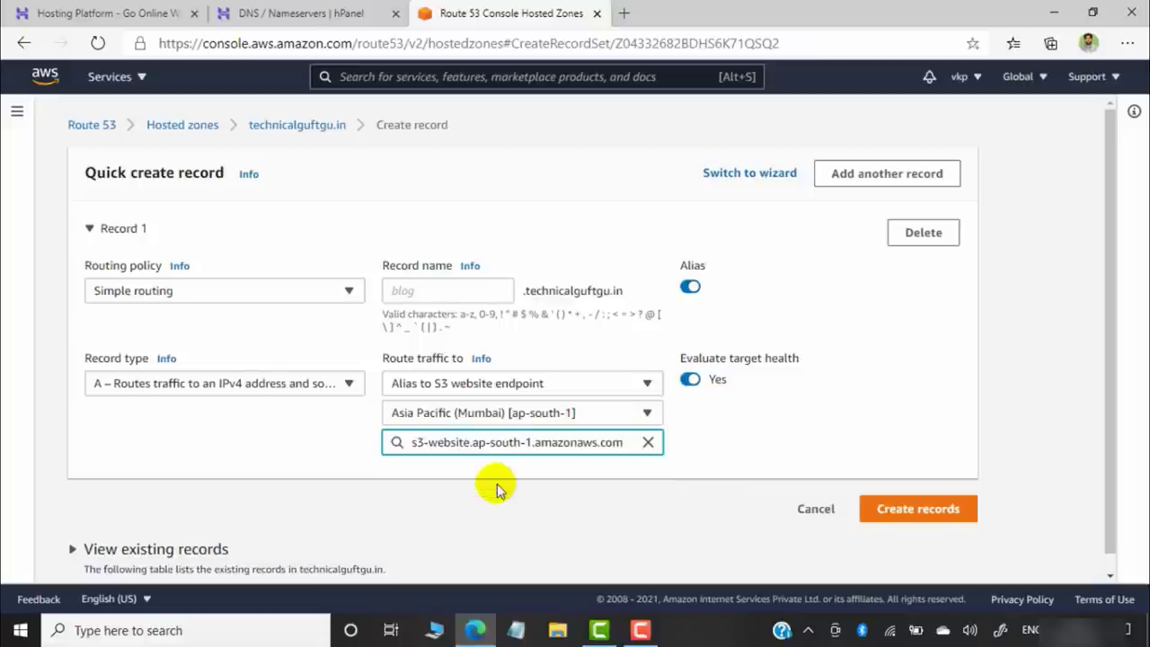
pyautogui.click(925, 518)
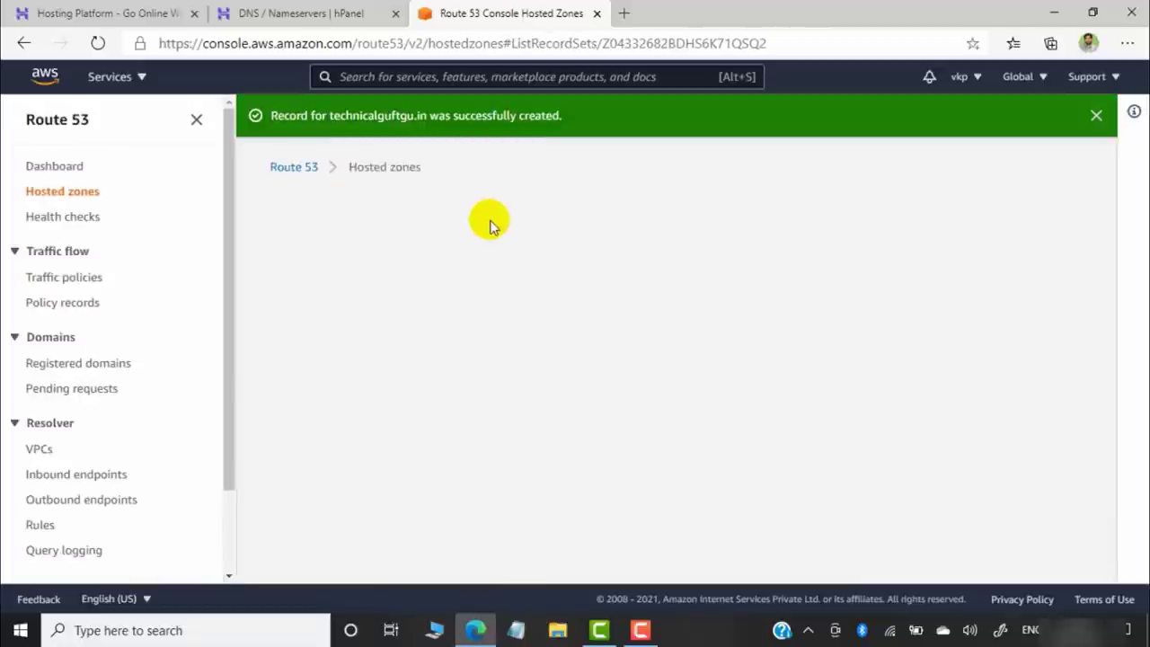
pyautogui.scroll(-3, 796, 431)
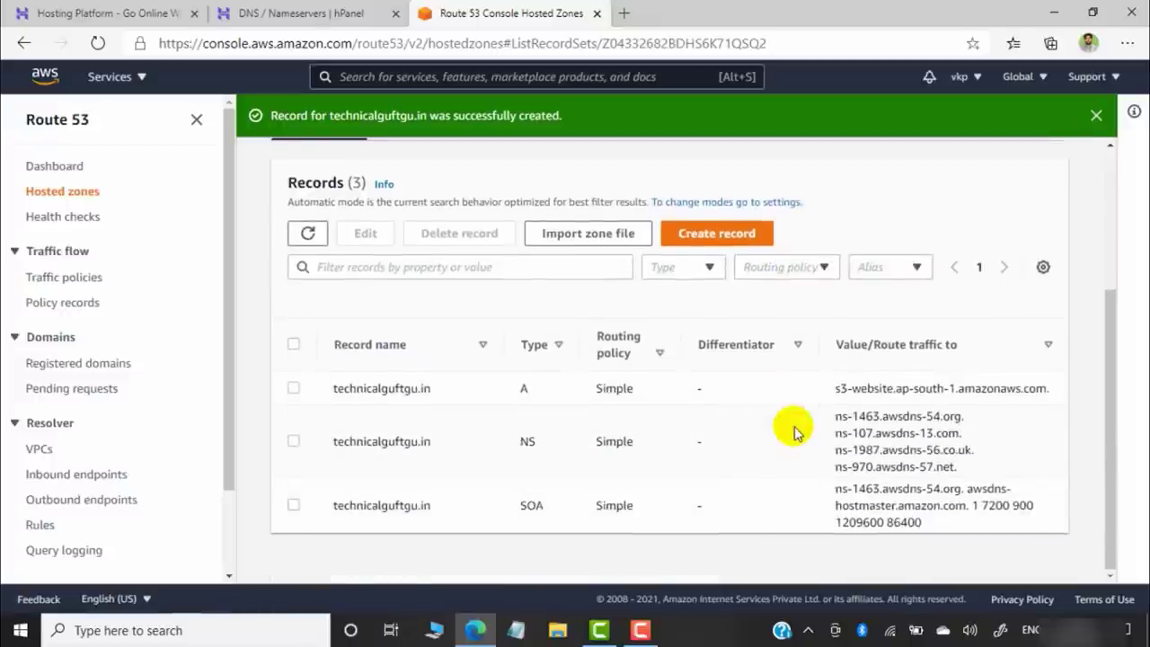
# Open technicalguftgu.in in a new browser tab to test the domain.
pyautogui.click(624, 13)
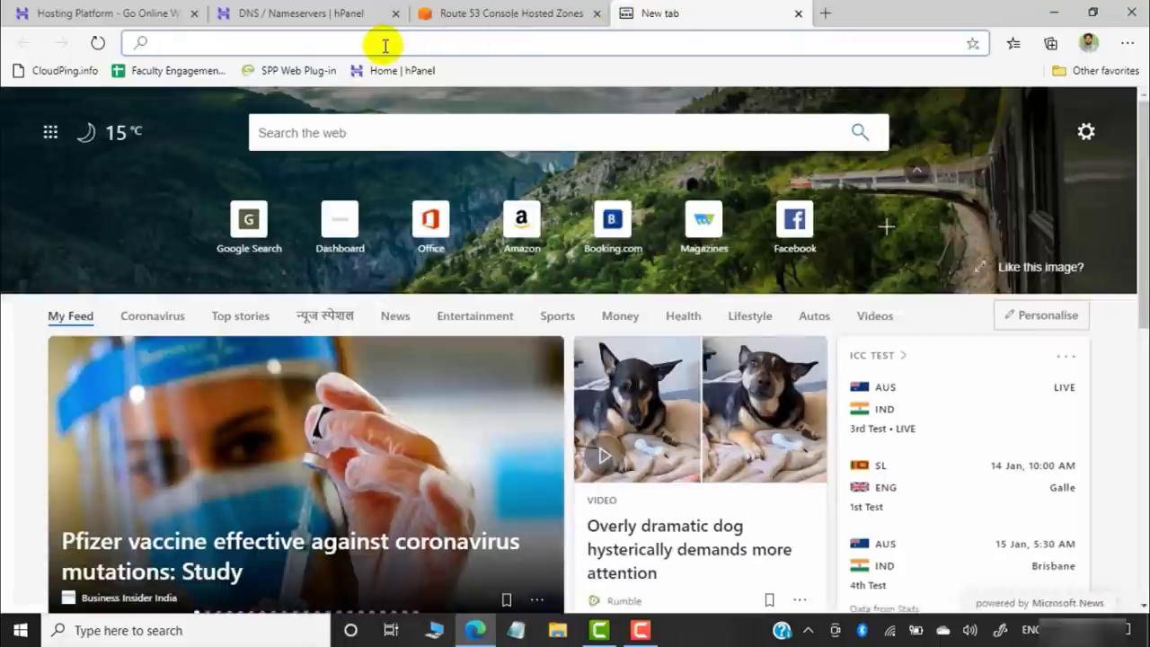
pyautogui.write('technicalguf')
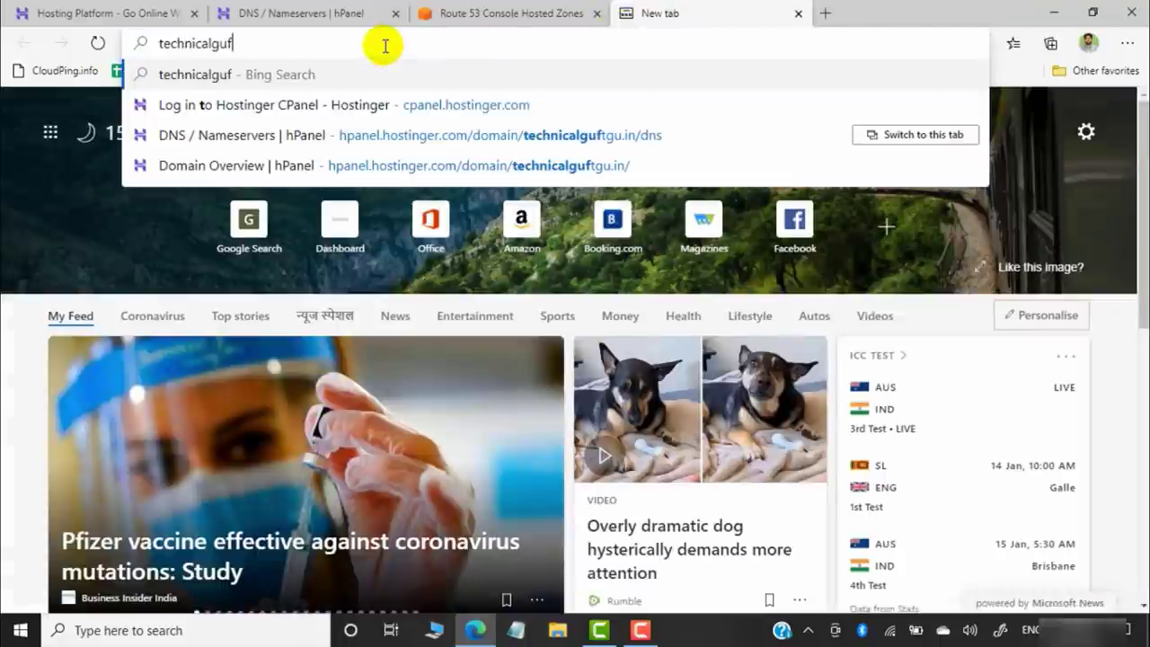
pyautogui.write('tgu.in')
pyautogui.press('Return')
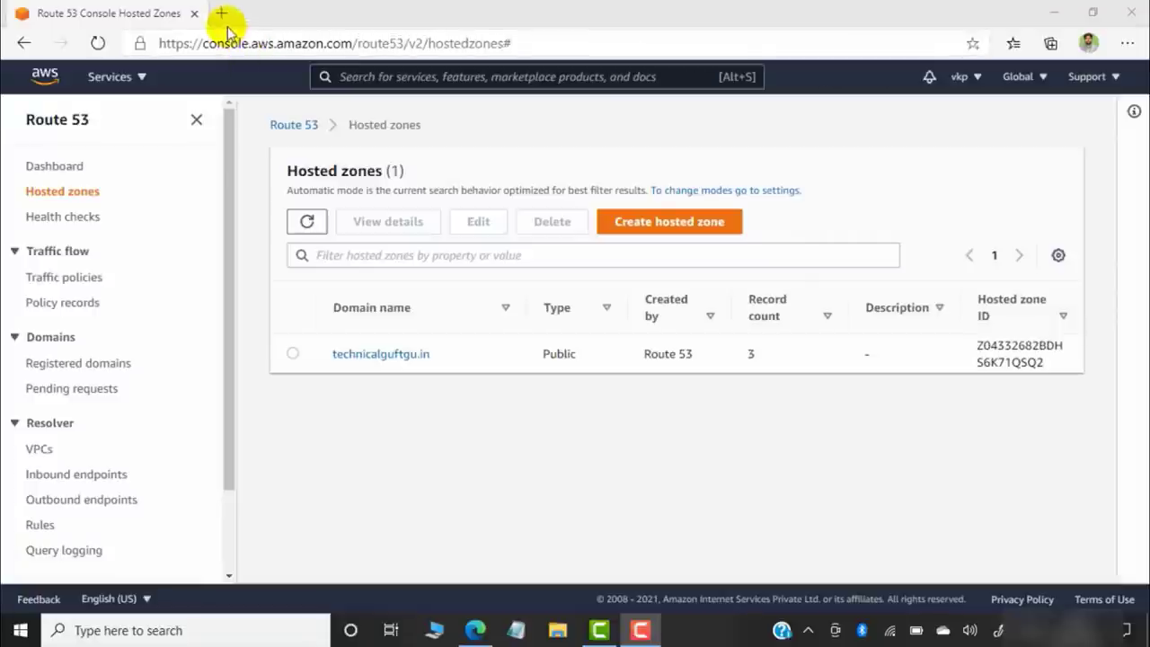
# Load technicalguftgu.in again in a new tab, and recheck the hosted zone's records in Route 53.
pyautogui.click(224, 18)
pyautogui.click(222, 15)
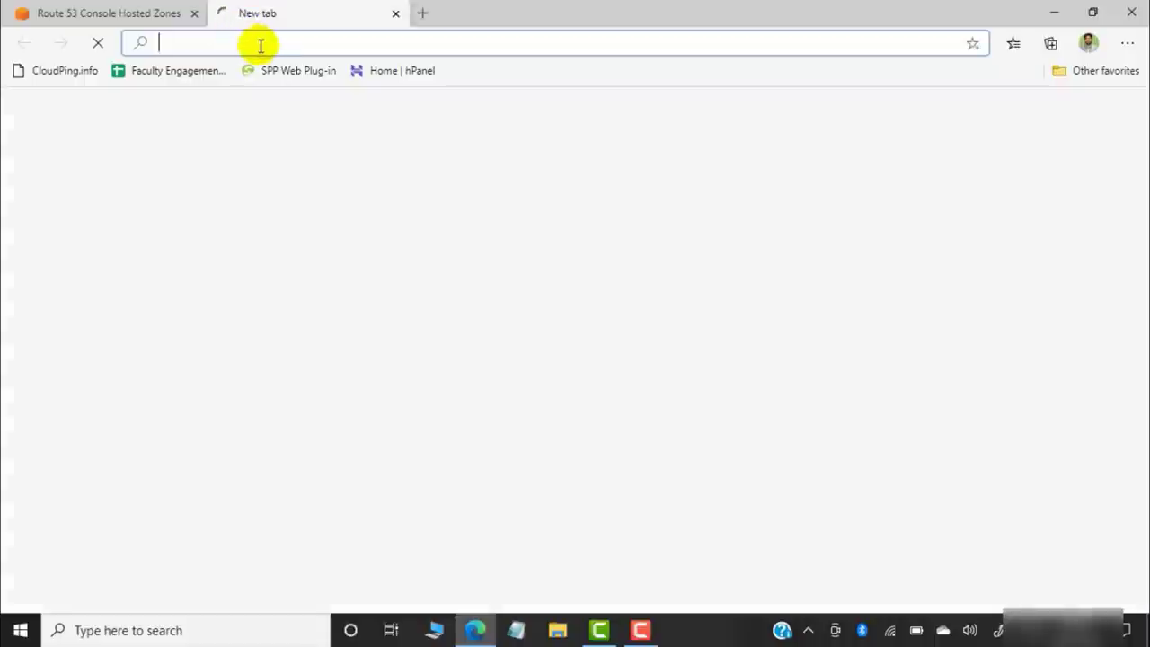
pyautogui.write('technica')
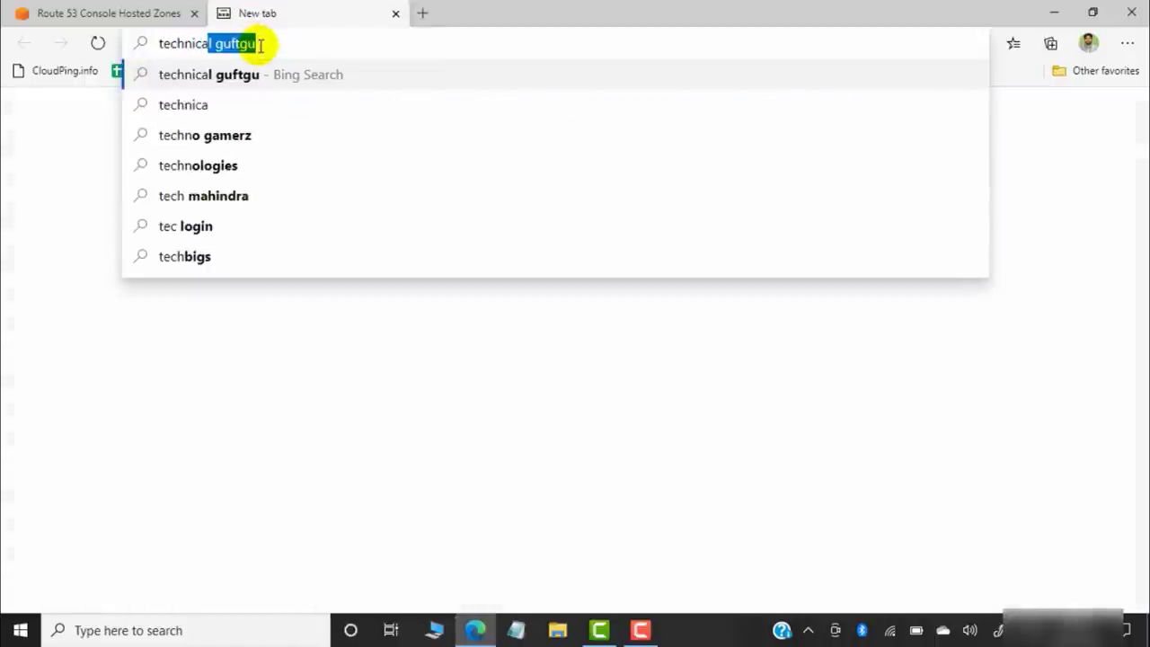
pyautogui.write('lguftgu.in')
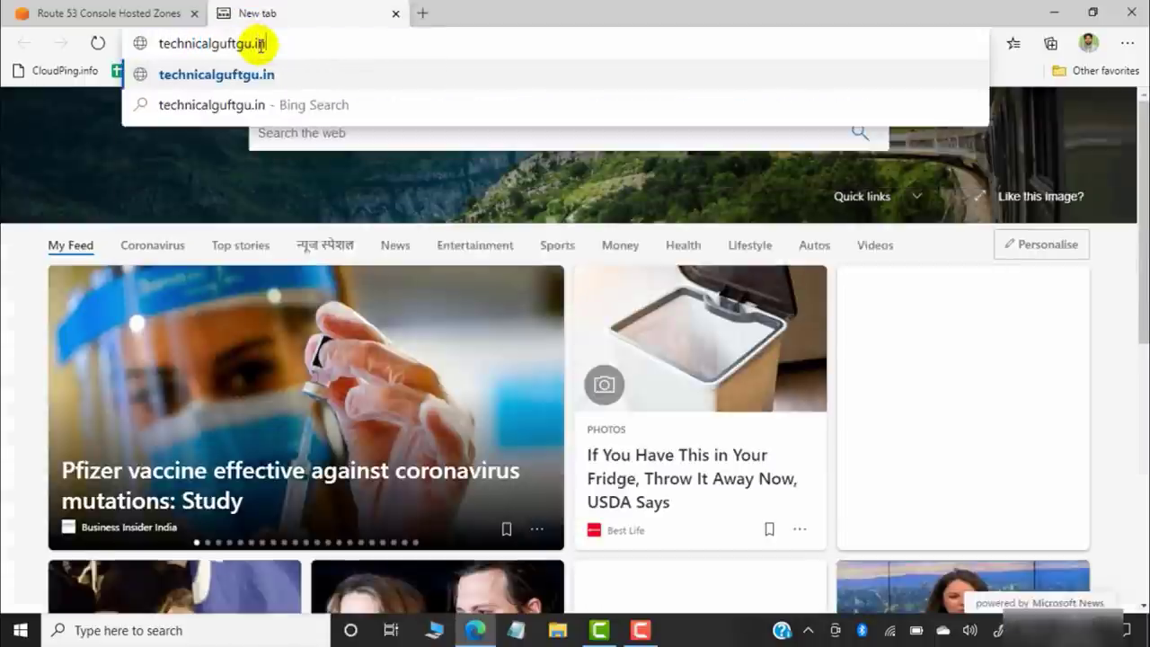
pyautogui.press('Return')
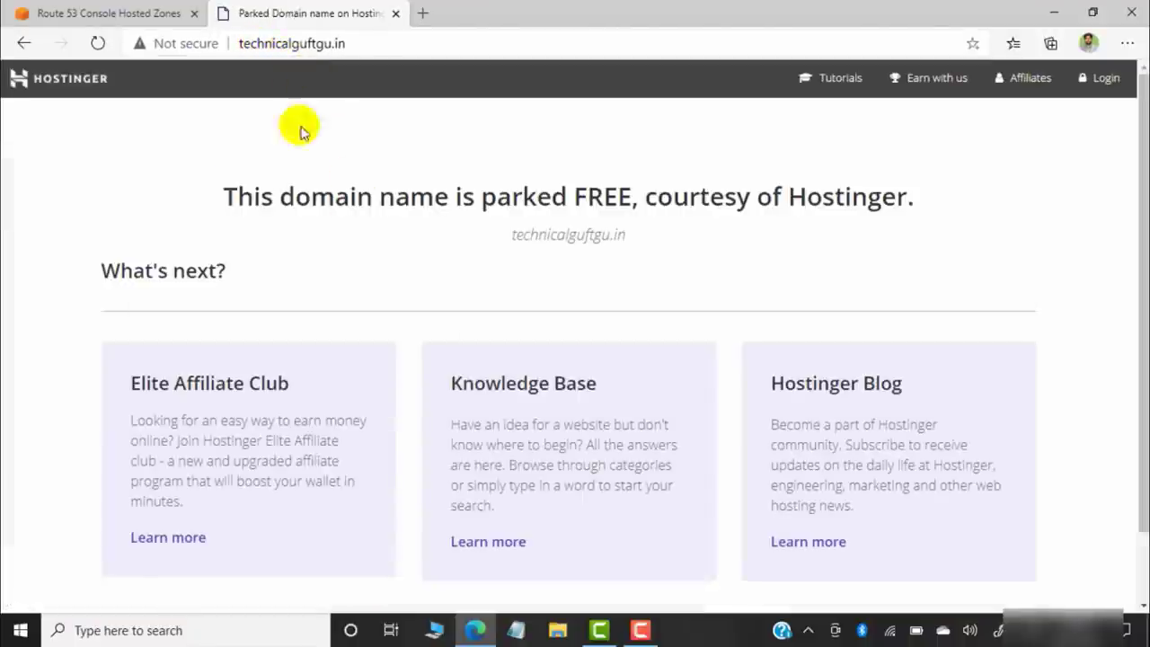
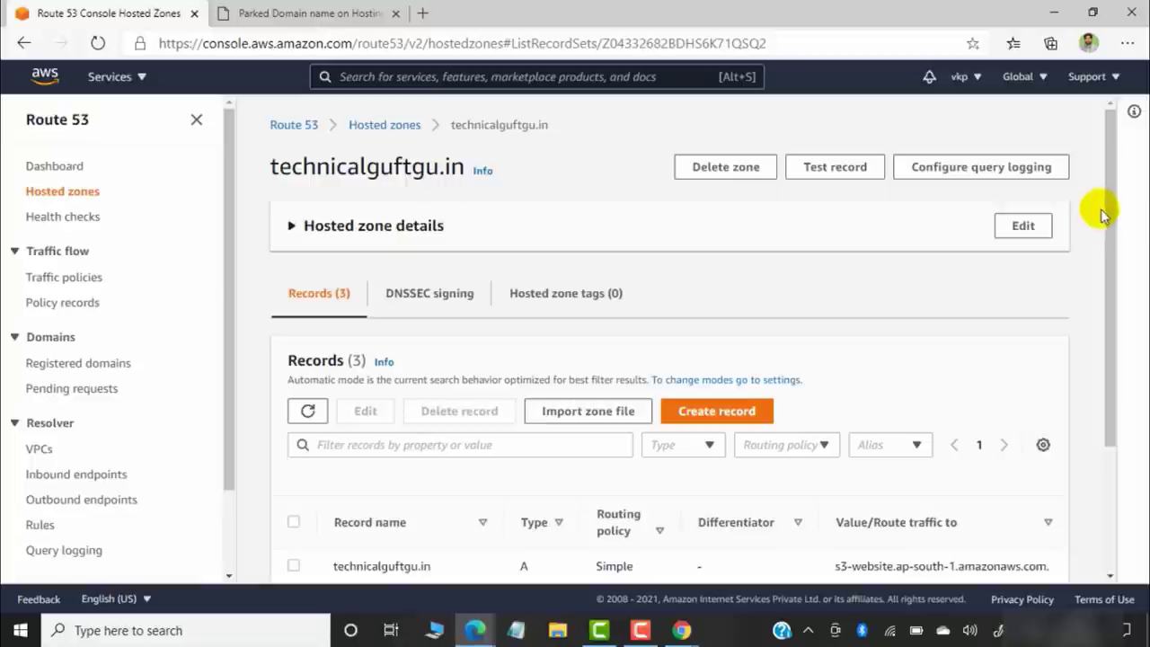
pyautogui.moveTo(1109, 210); pyautogui.dragTo(1114, 349)
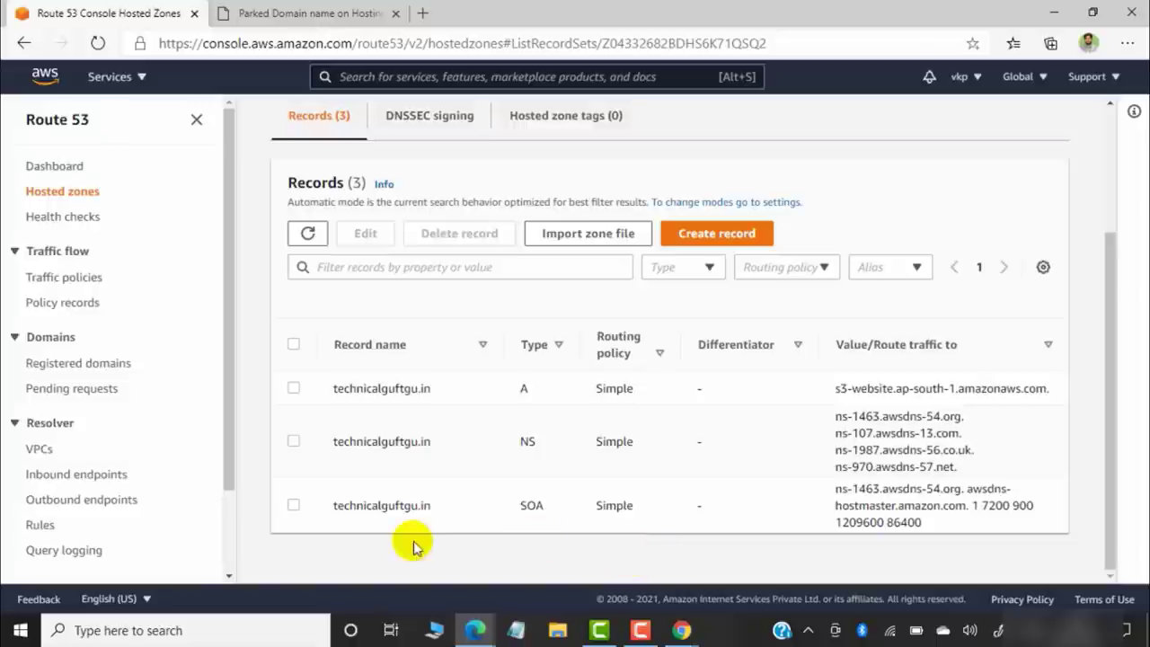
# Delete the A record for technicalguftgu.in from the hosted zone and confirm the deletion.
pyautogui.click(294, 390)
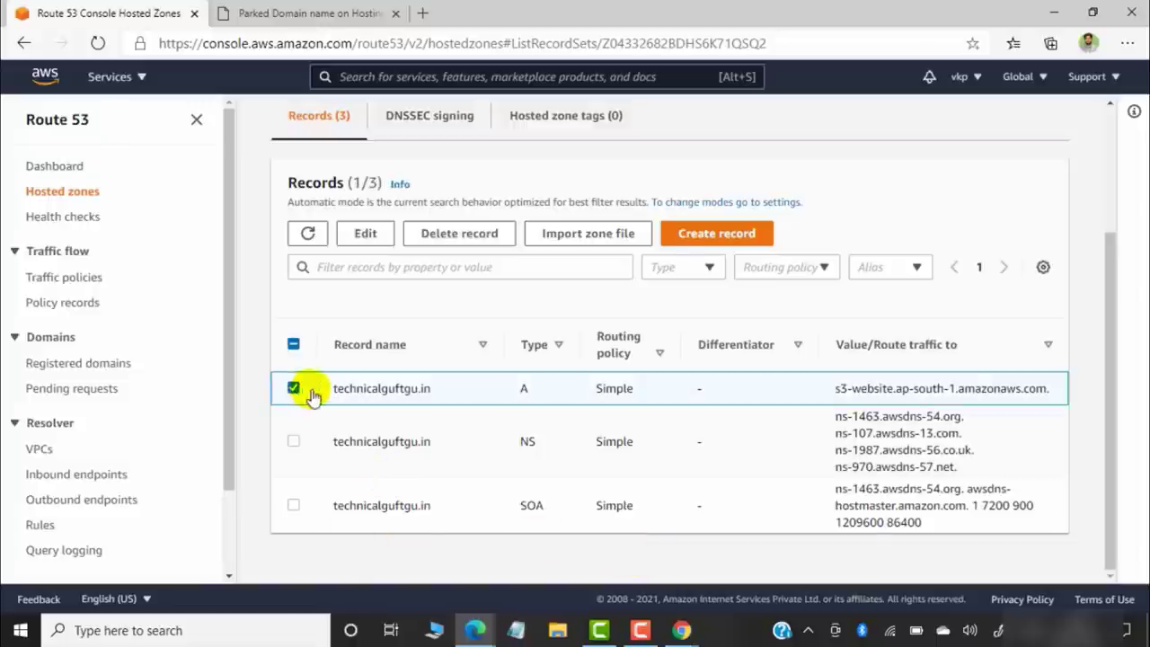
pyautogui.click(469, 235)
pyautogui.click(794, 395)
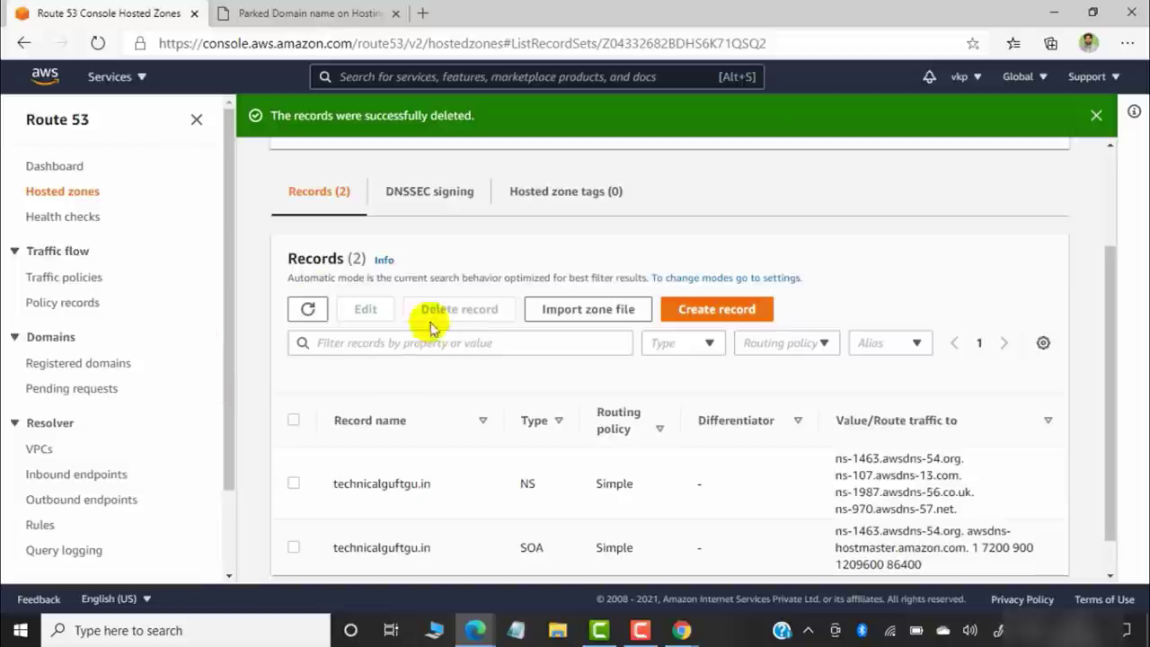
# Permanently delete the technicalguftgu.in hosted zone from Route 53, confirming with the word "delete".
pyautogui.click(56, 170)
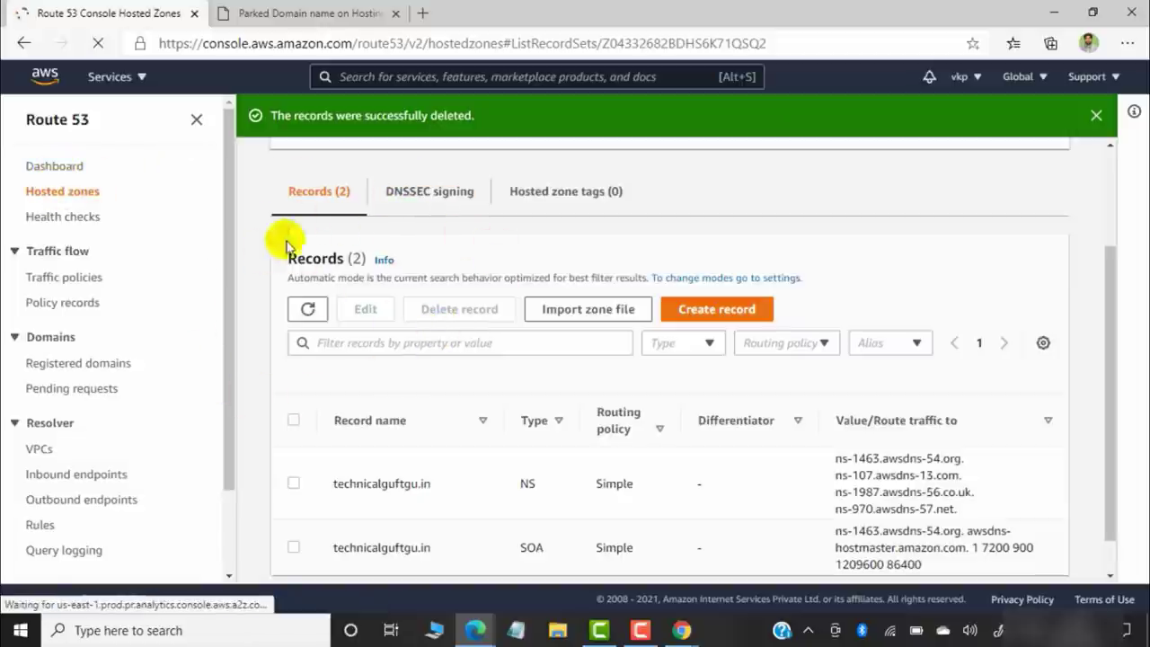
pyautogui.click(153, 191)
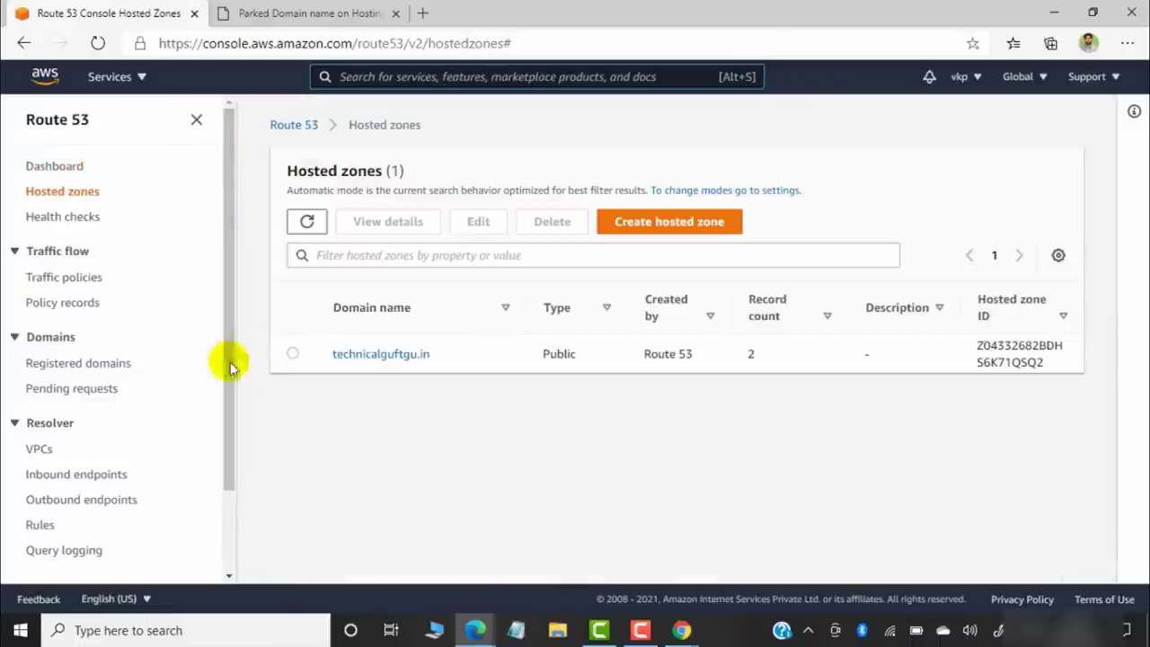
pyautogui.click(293, 355)
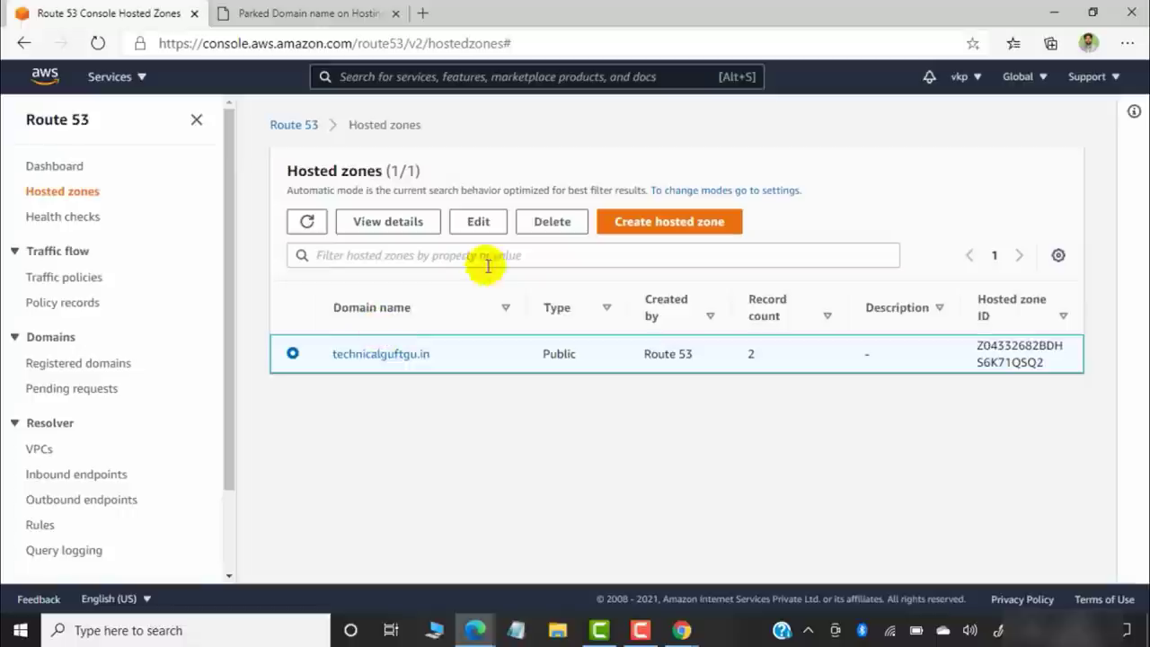
pyautogui.click(550, 221)
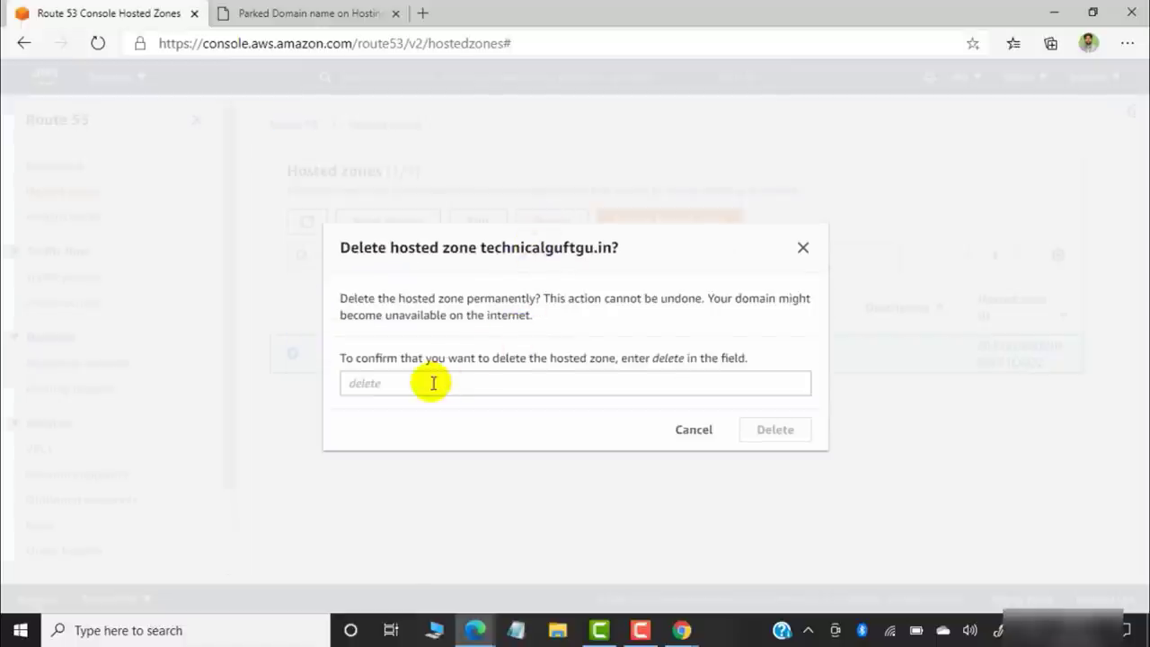
pyautogui.click(431, 383)
pyautogui.write('delete')
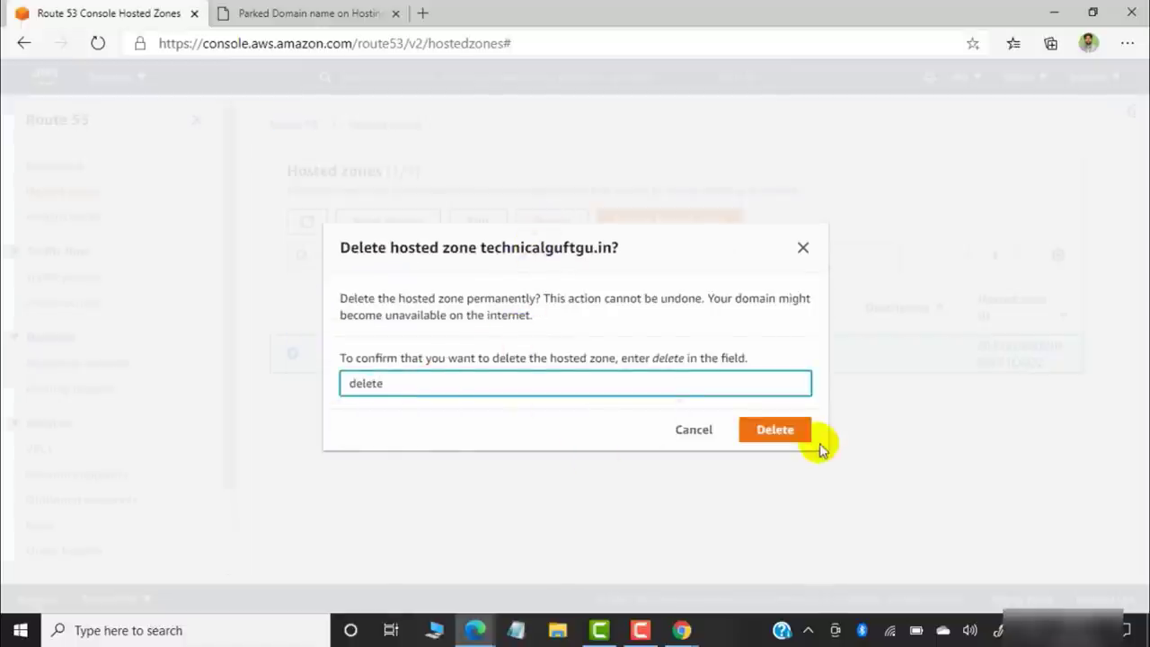
pyautogui.click(778, 431)
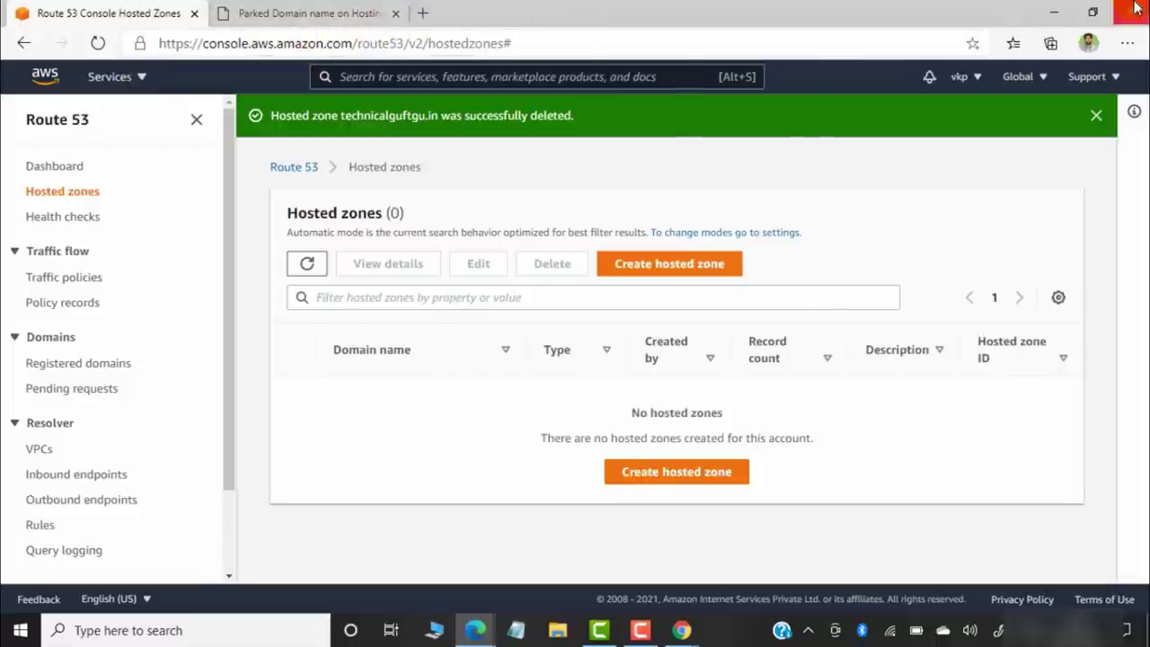
# Load technicalguftgu.in in a new InPrivate window to check the website.
pyautogui.click(1126, 43)
pyautogui.click(1063, 130)
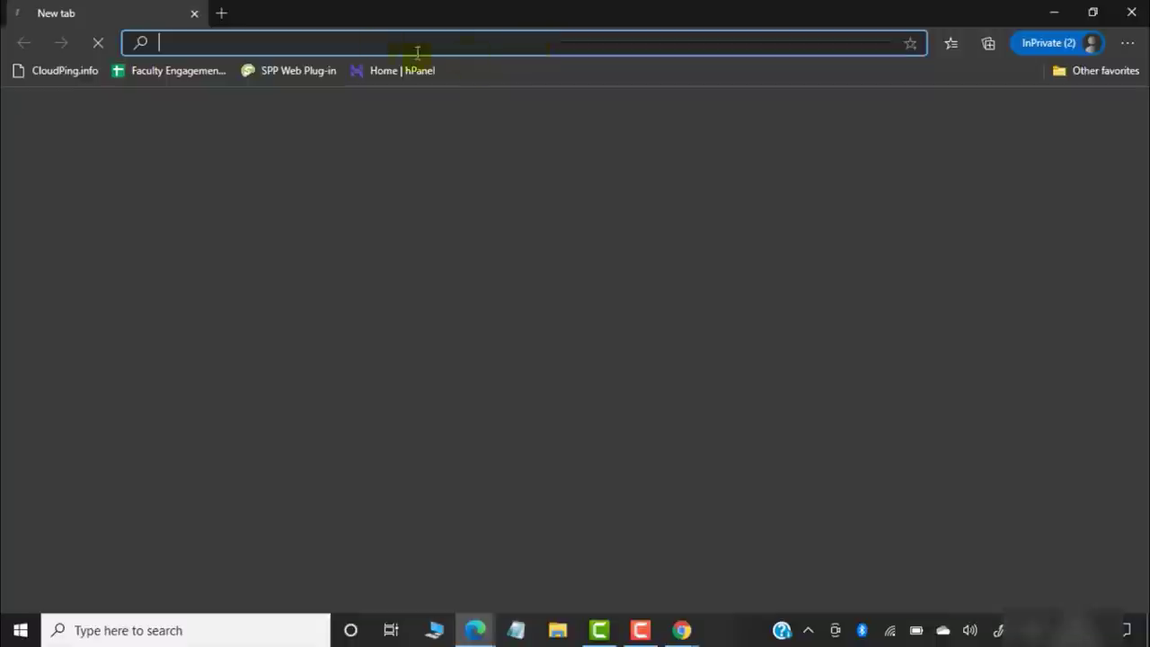
pyautogui.write('technic')
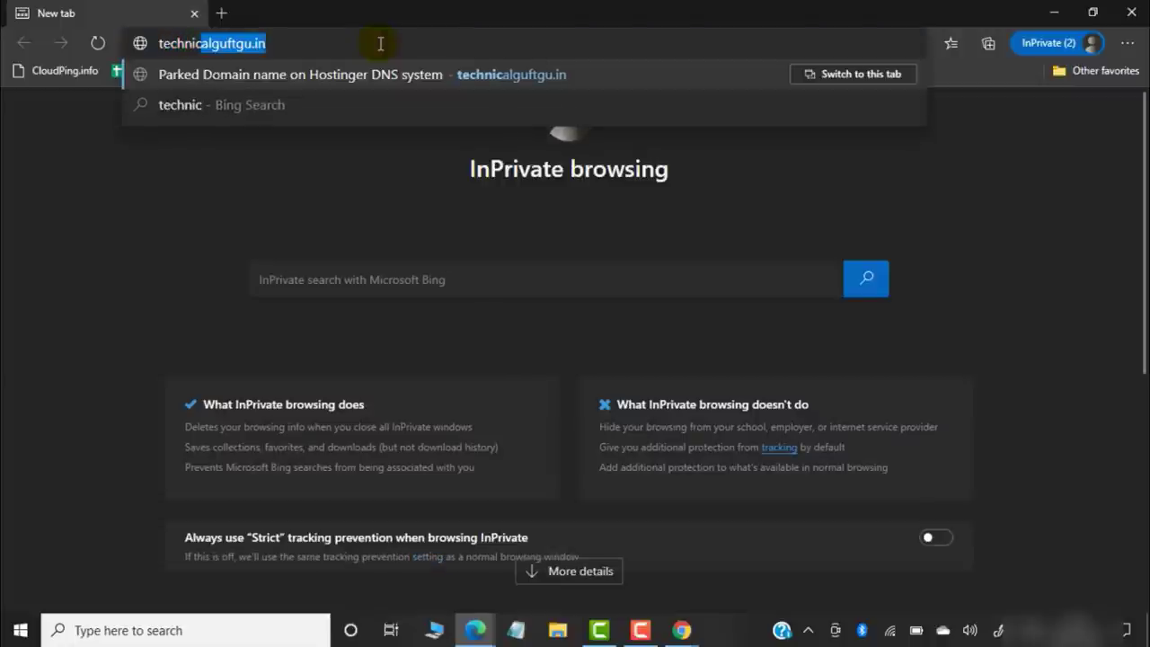
pyautogui.write('alguftgu.in')
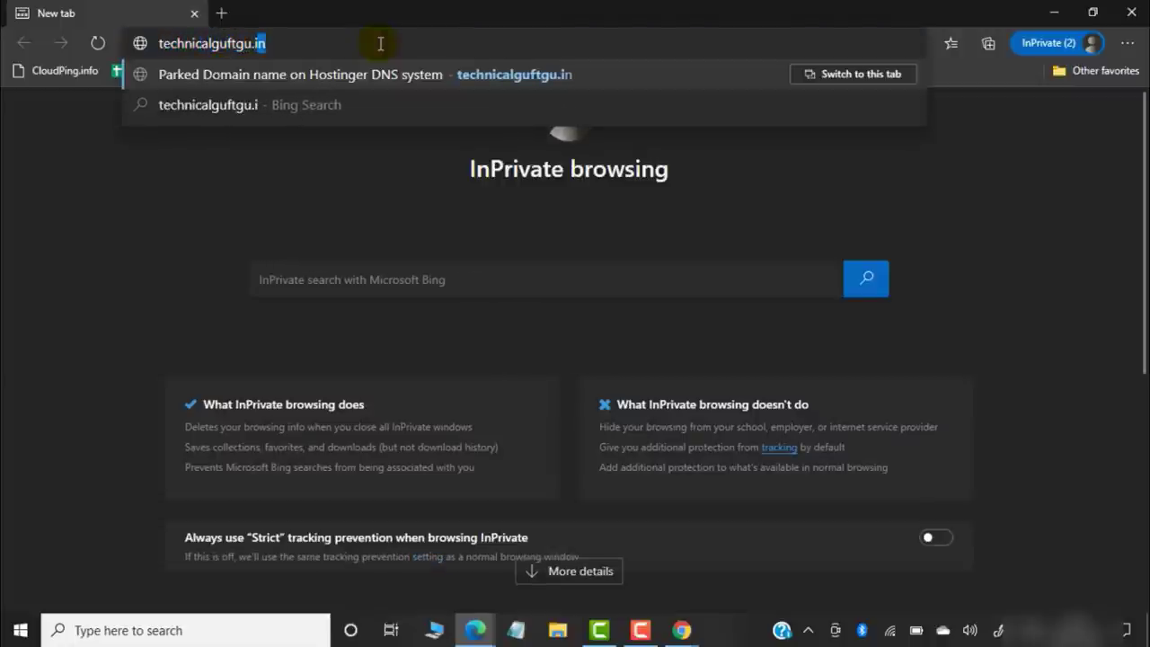
pyautogui.press('Return')
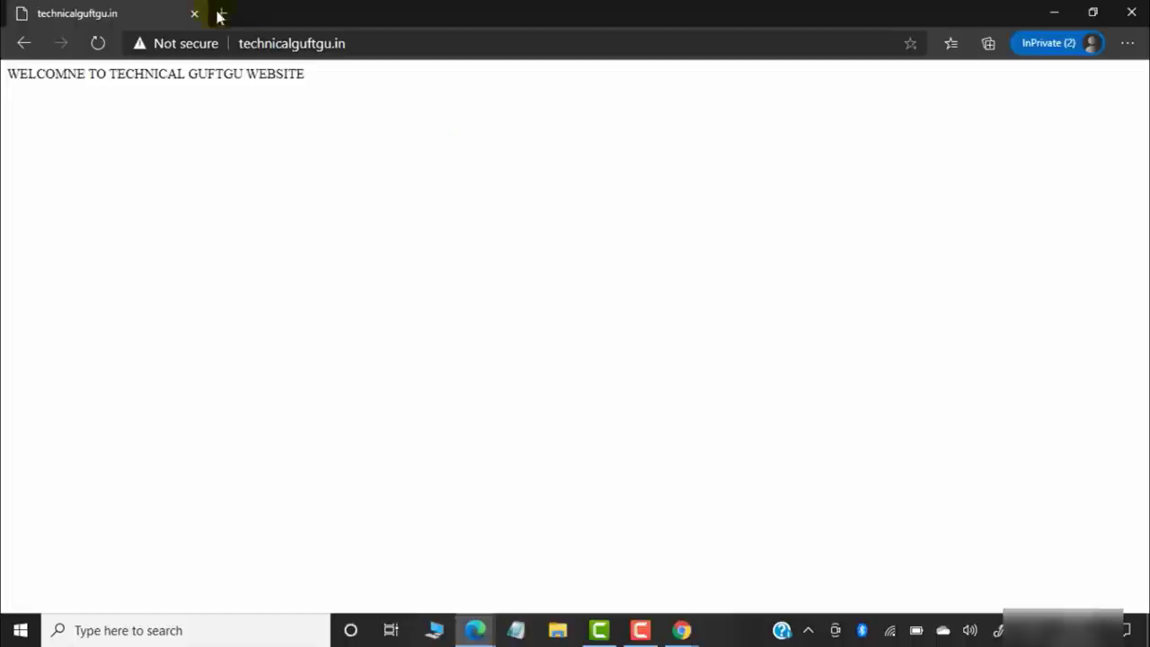
# Reload the technicalguftgu.in page twice to recheck it, and close the InPrivate window.
pyautogui.click(100, 42)
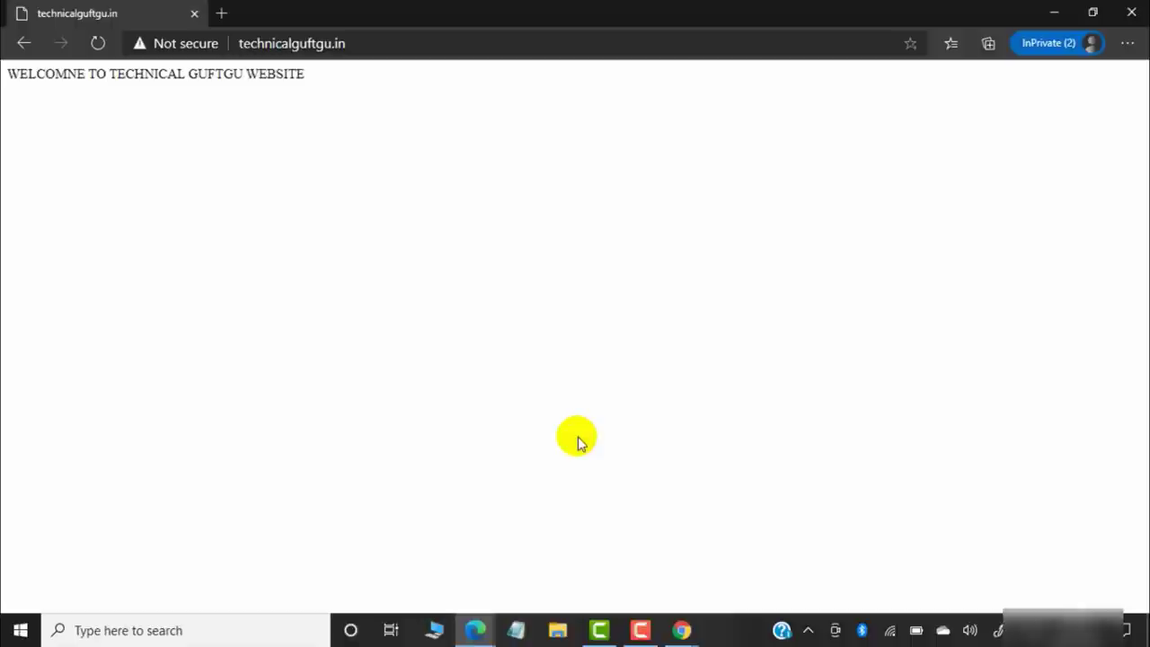
pyautogui.click(97, 43)
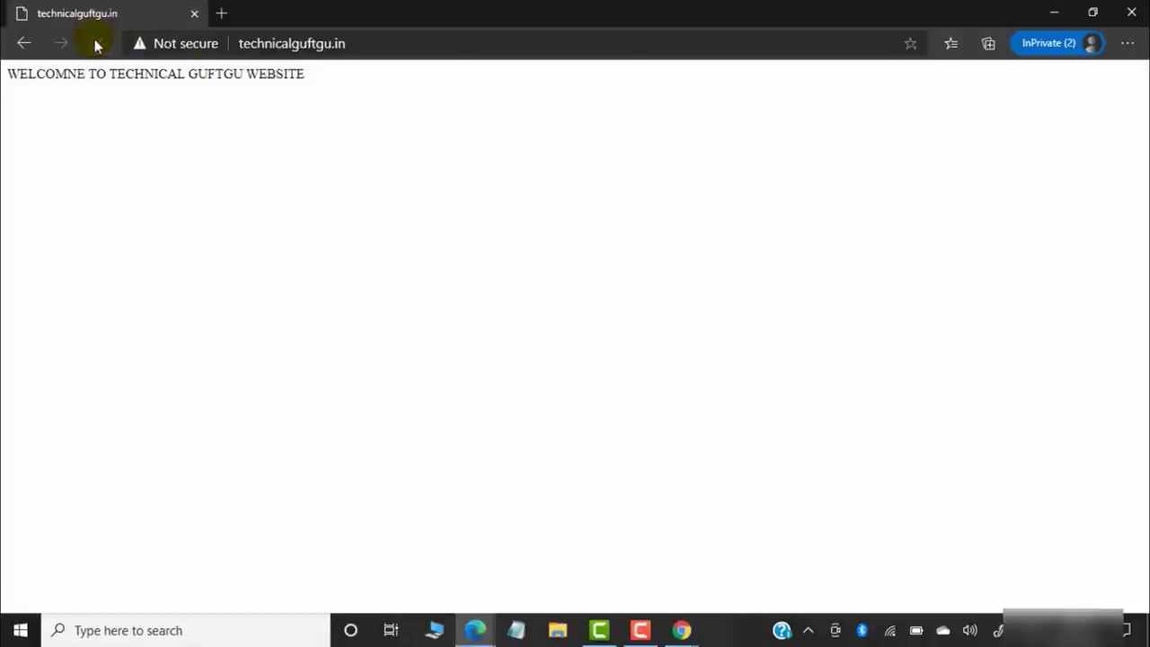
pyautogui.click(1131, 13)
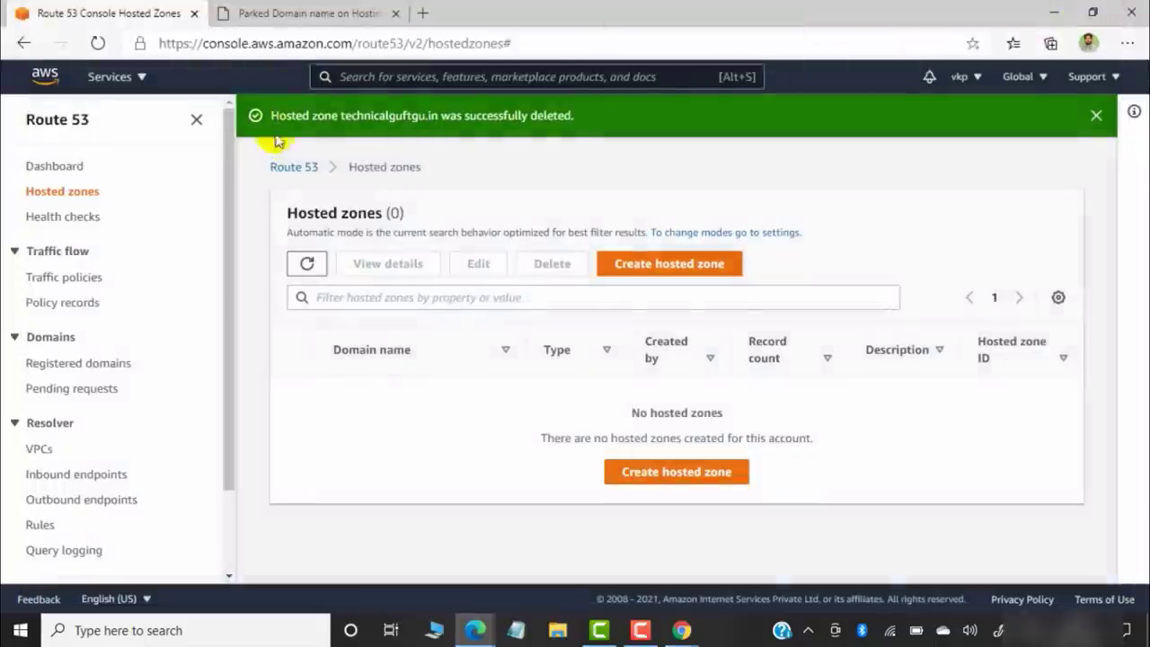
# Empty the technicalguftgu.in bucket in Amazon S3, confirming with "permanently delete", and return to the bucket list.
pyautogui.click(139, 78)
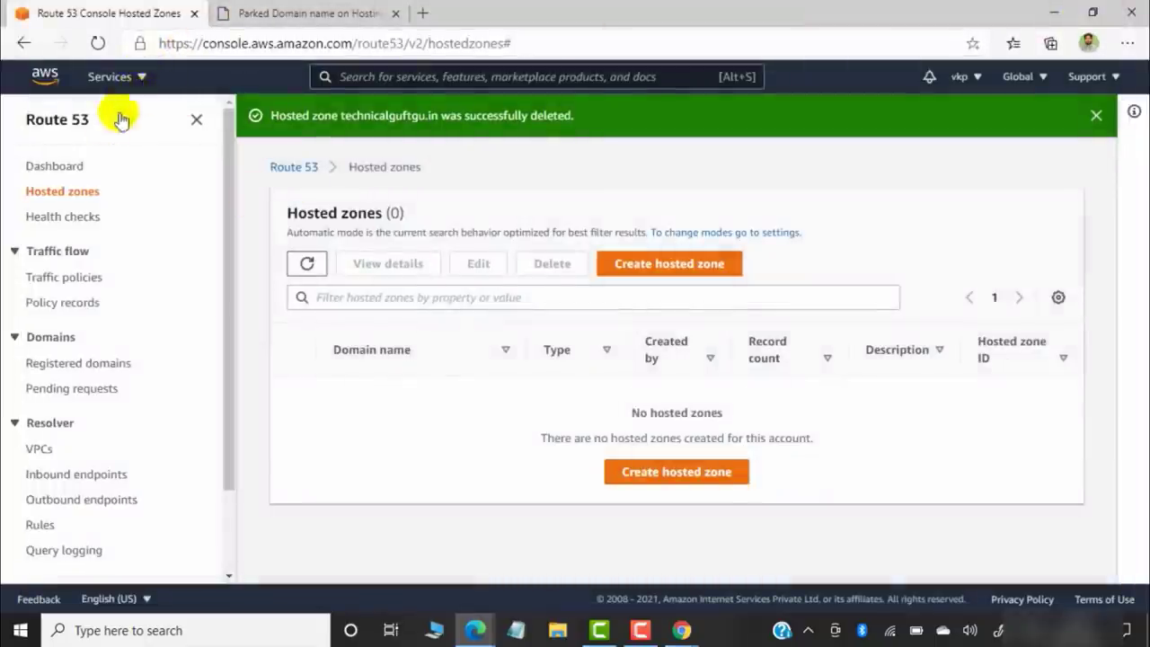
pyautogui.click(95, 196)
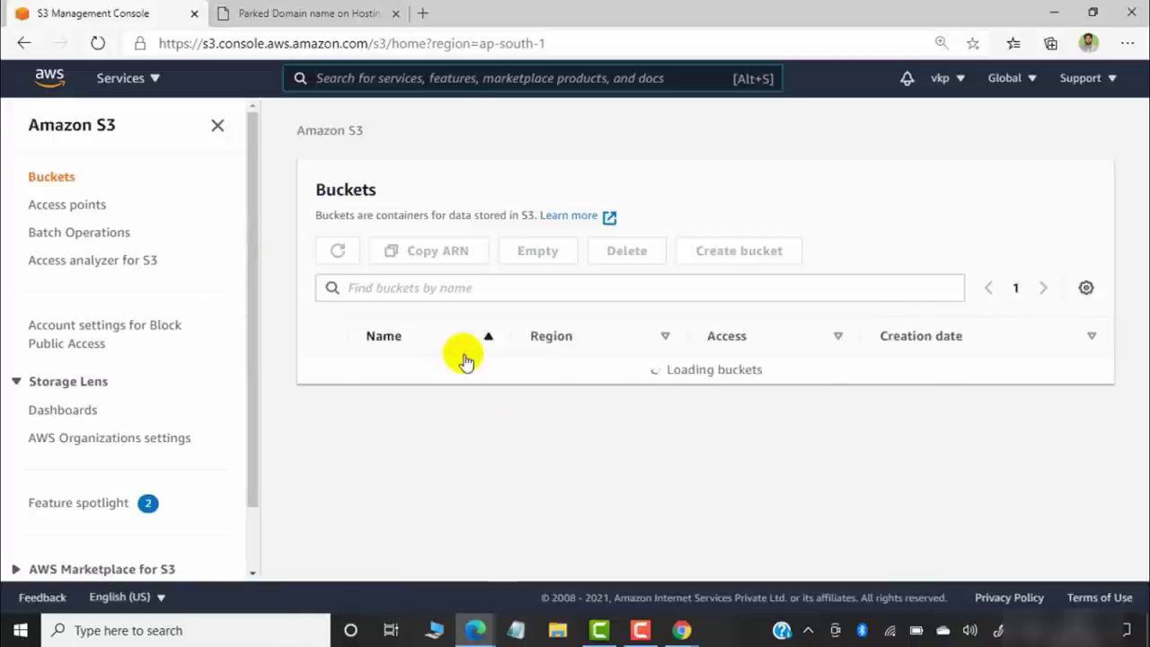
pyautogui.click(322, 369)
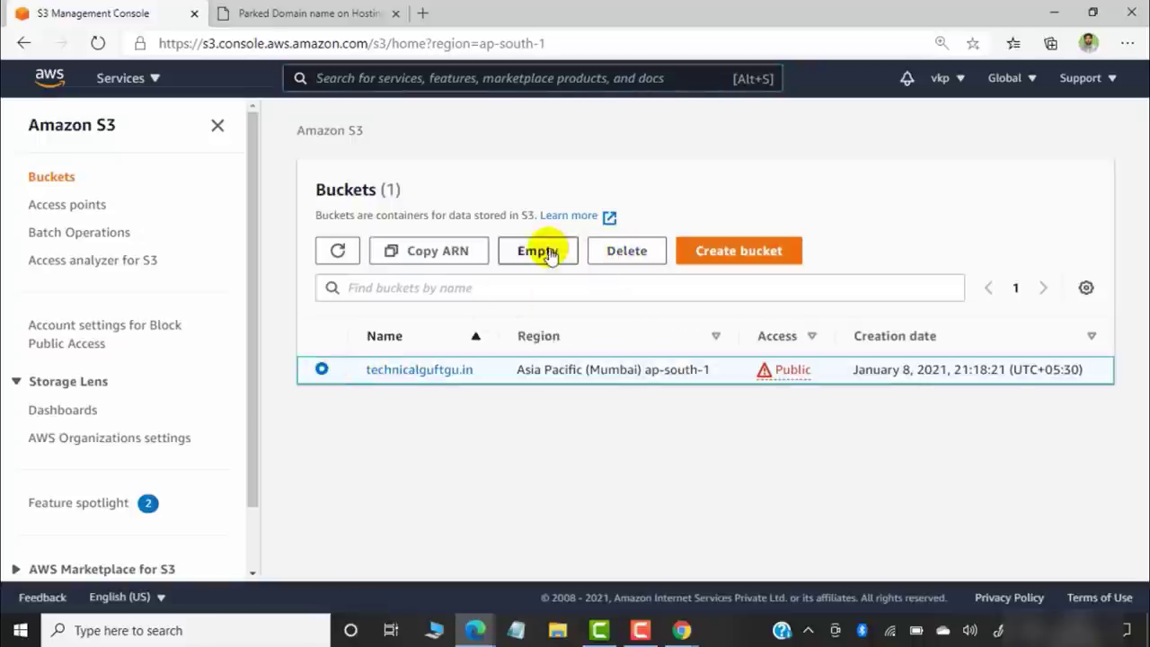
pyautogui.click(550, 253)
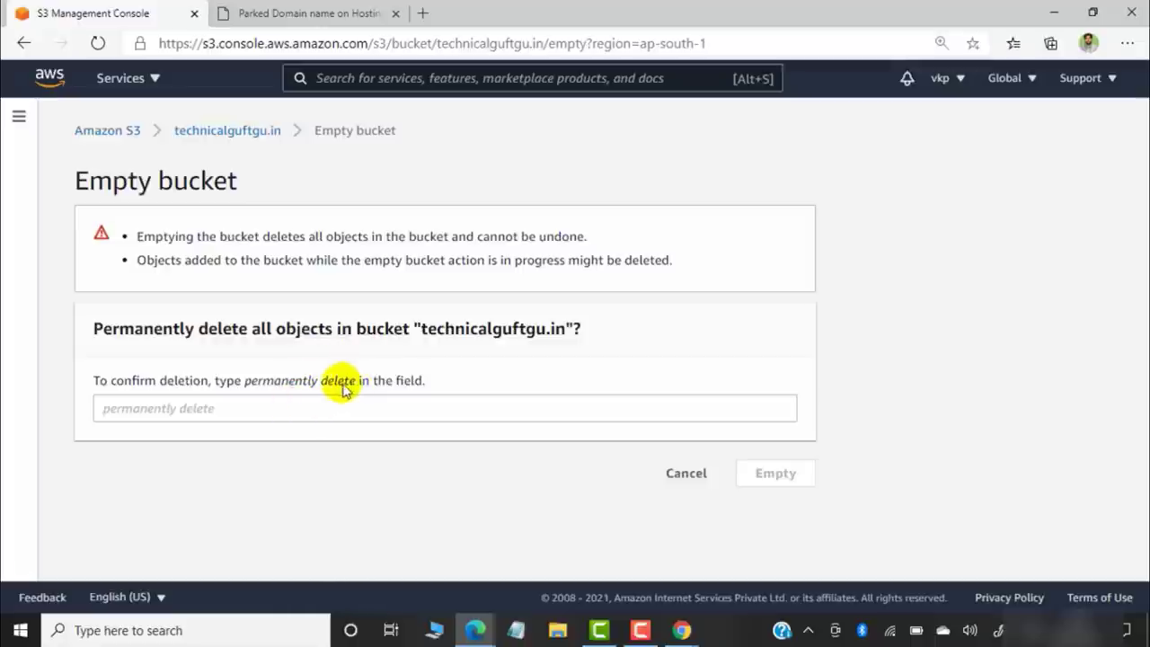
pyautogui.moveTo(343, 386); pyautogui.dragTo(257, 381)
pyautogui.hotkey('ctrl', 'c')
pyautogui.click(325, 386)
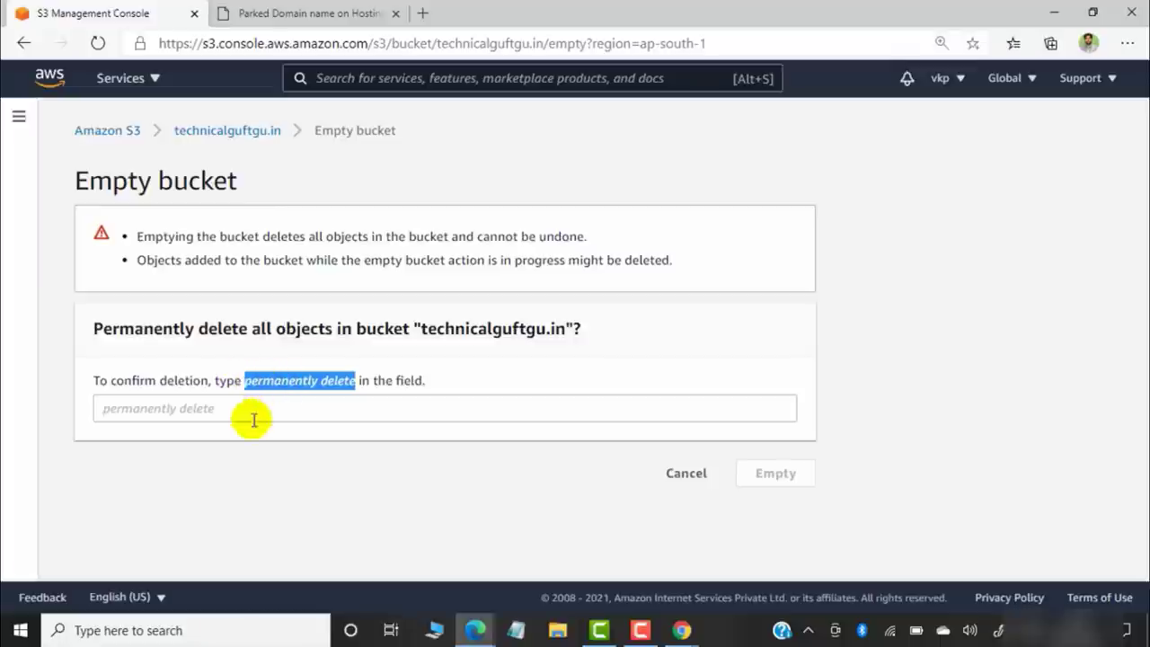
pyautogui.click(254, 419)
pyautogui.hotkey('ctrl', 'v')
pyautogui.click(798, 478)
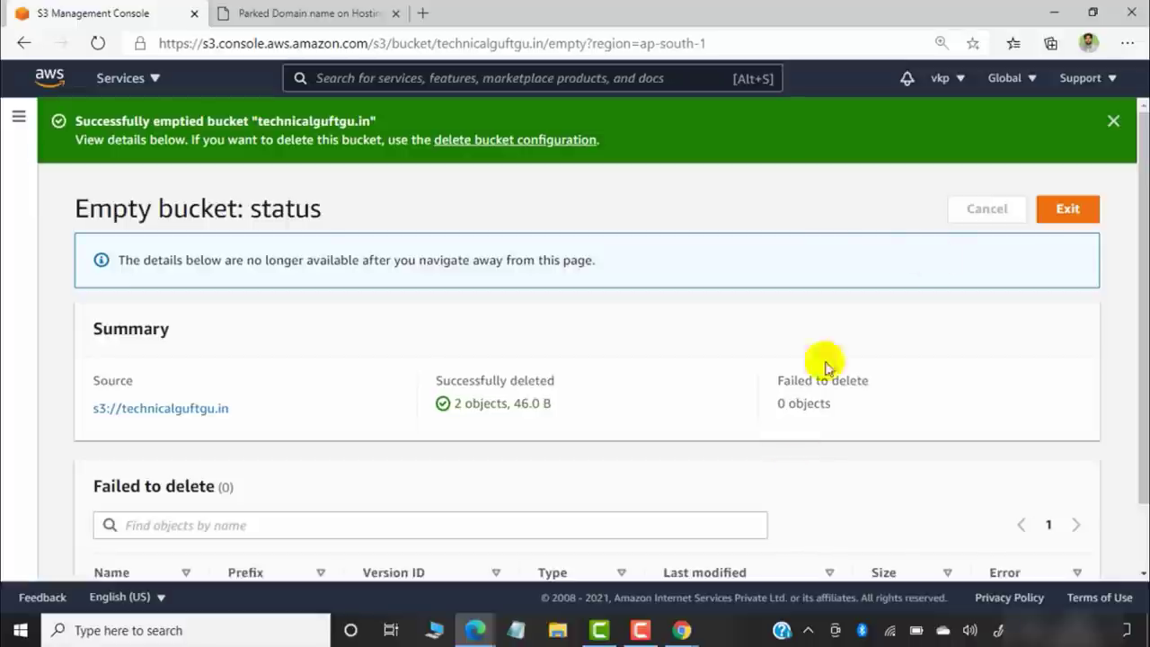
pyautogui.click(1066, 214)
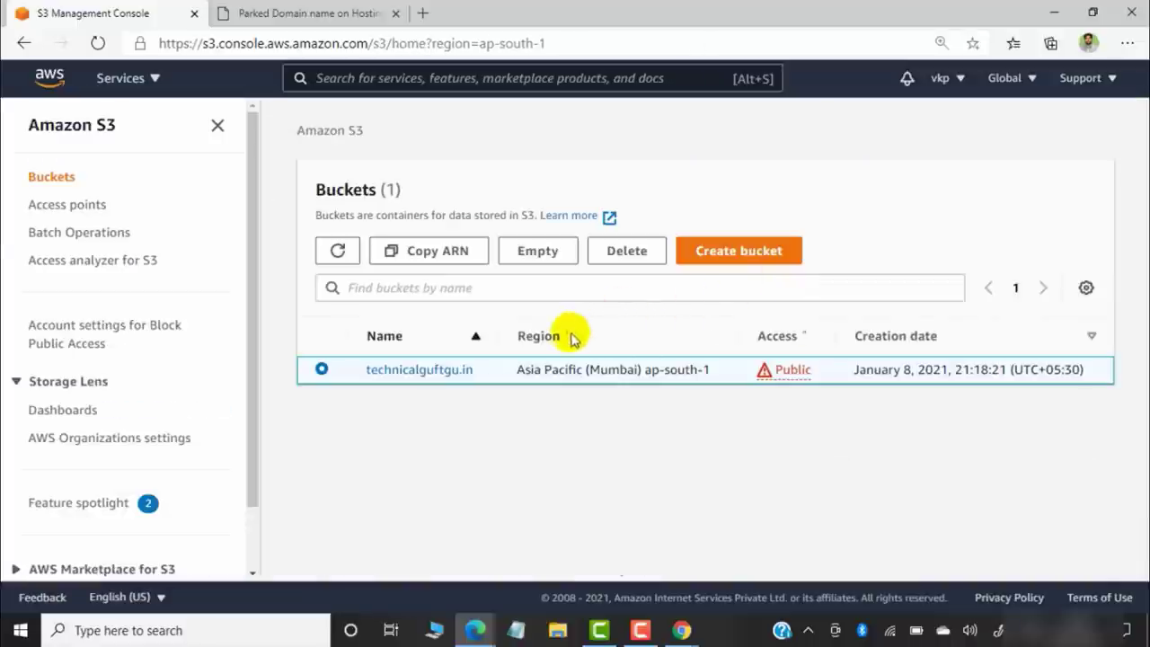
# Delete the technicalguftgu.in bucket, confirming with the bucket name technicalguftgu.in.
pyautogui.click(627, 260)
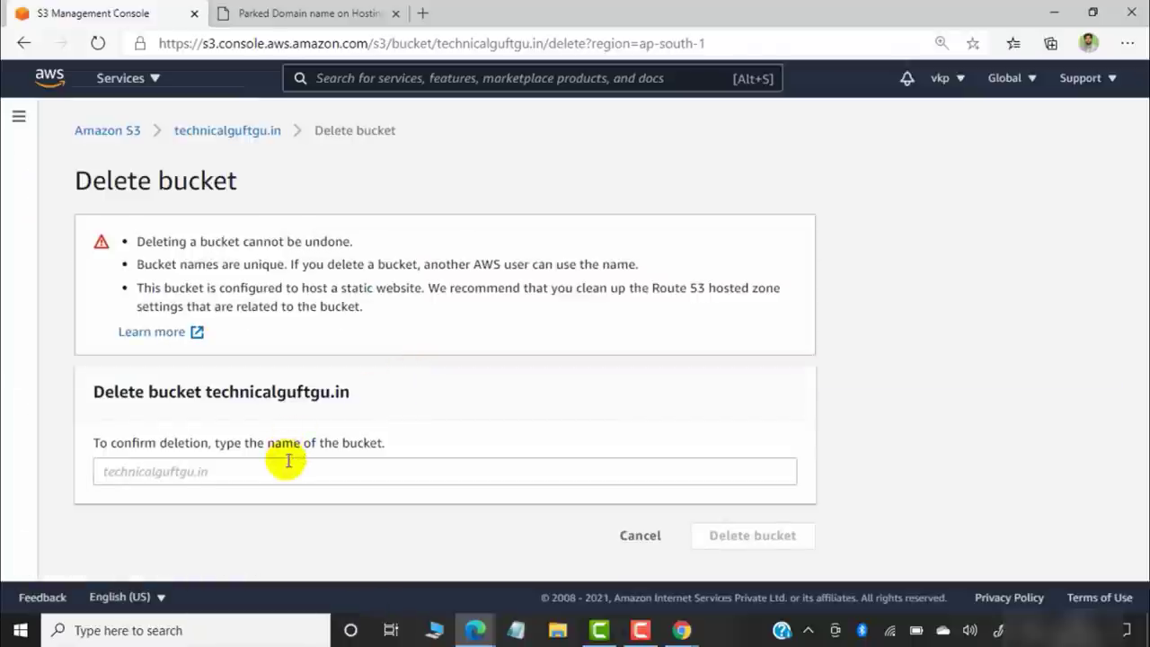
pyautogui.click(288, 461)
pyautogui.moveTo(351, 391); pyautogui.dragTo(206, 393)
pyautogui.hotkey('ctrl', 'c')
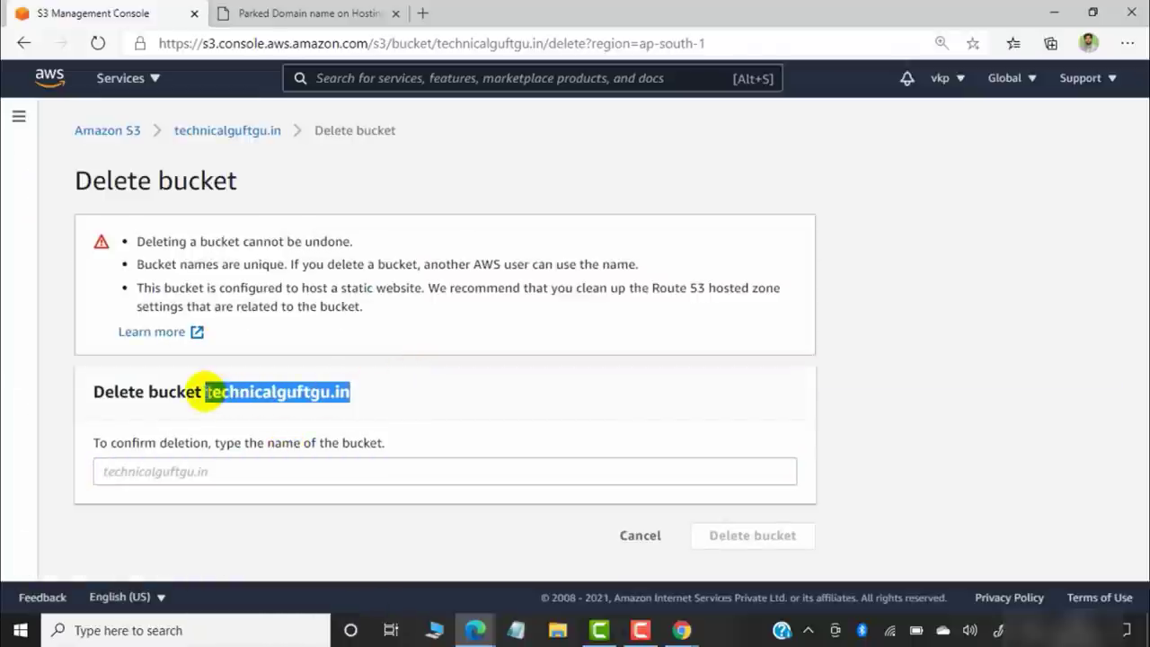
pyautogui.click(242, 478)
pyautogui.hotkey('ctrl', 'v')
pyautogui.click(745, 536)
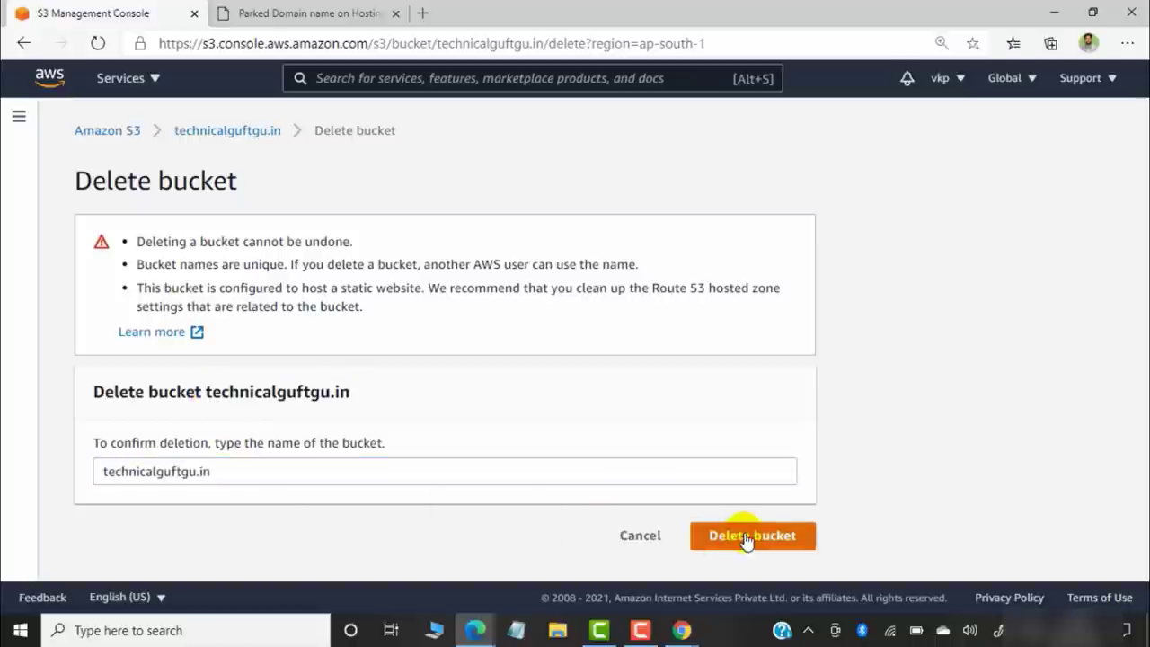